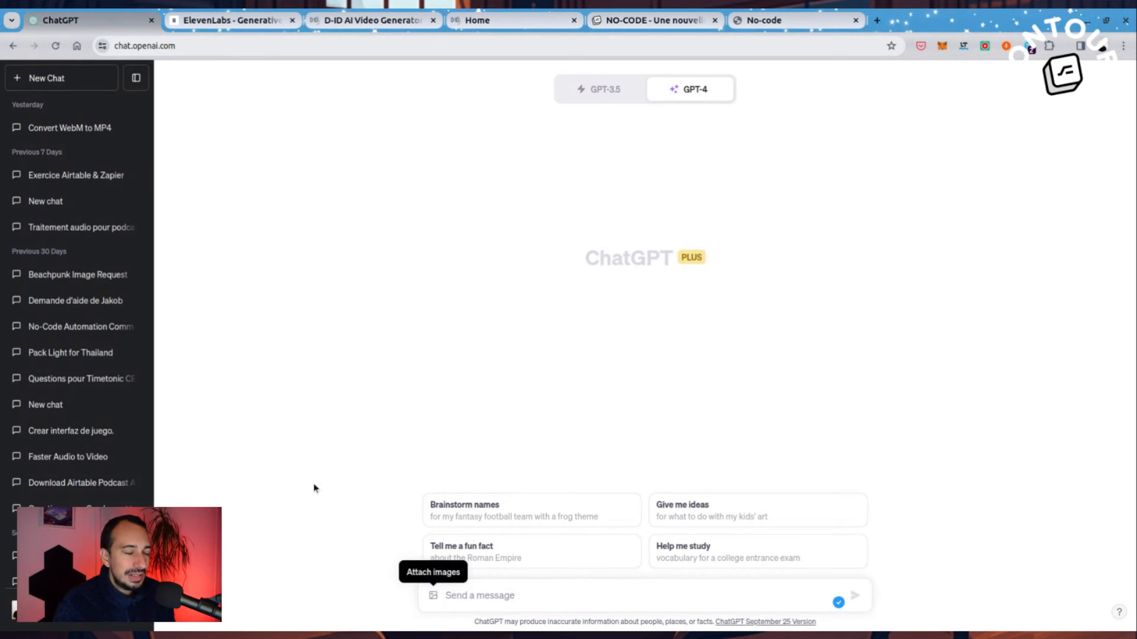
Step: Set the GPT-4 chat to use the DALL-E 3 beta mode
mouse_move(719, 103)
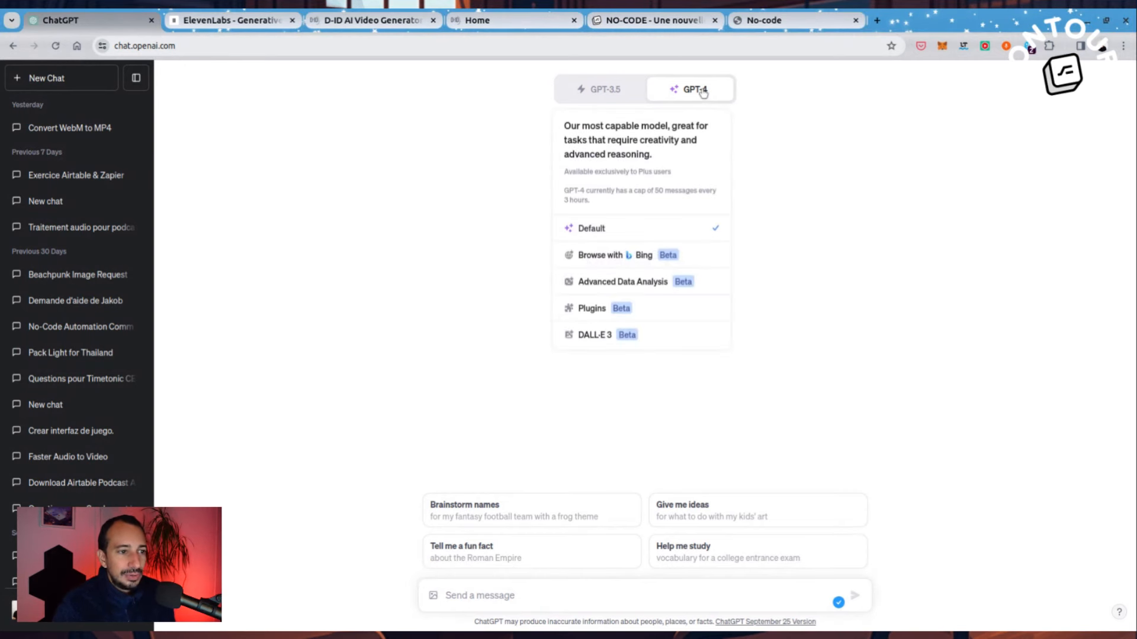
mouse_move(709, 82)
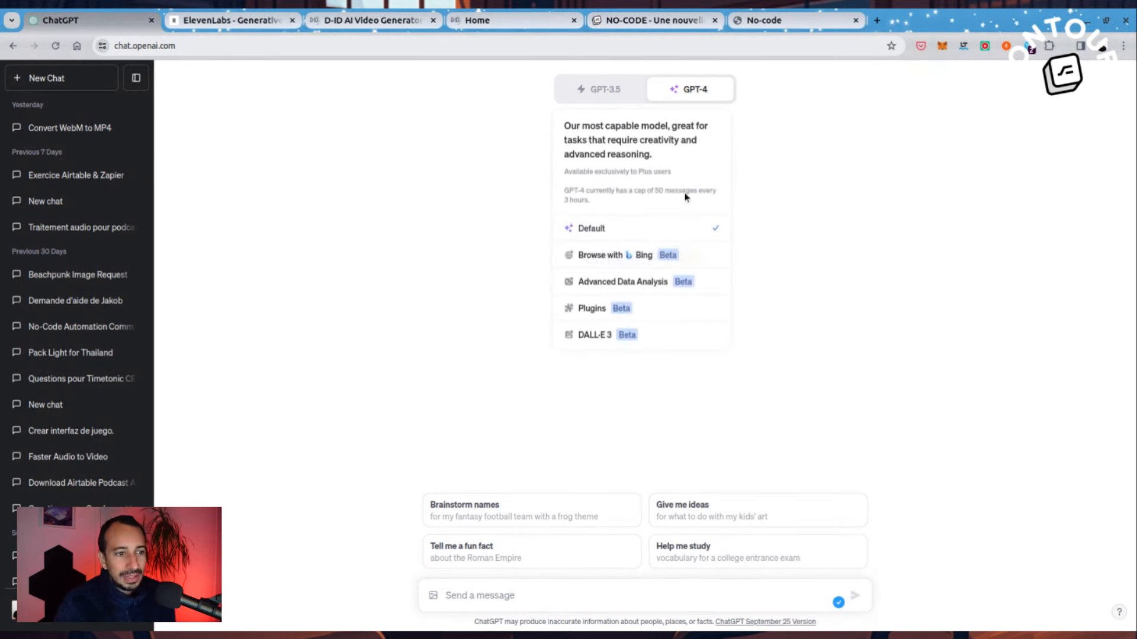
click(618, 336)
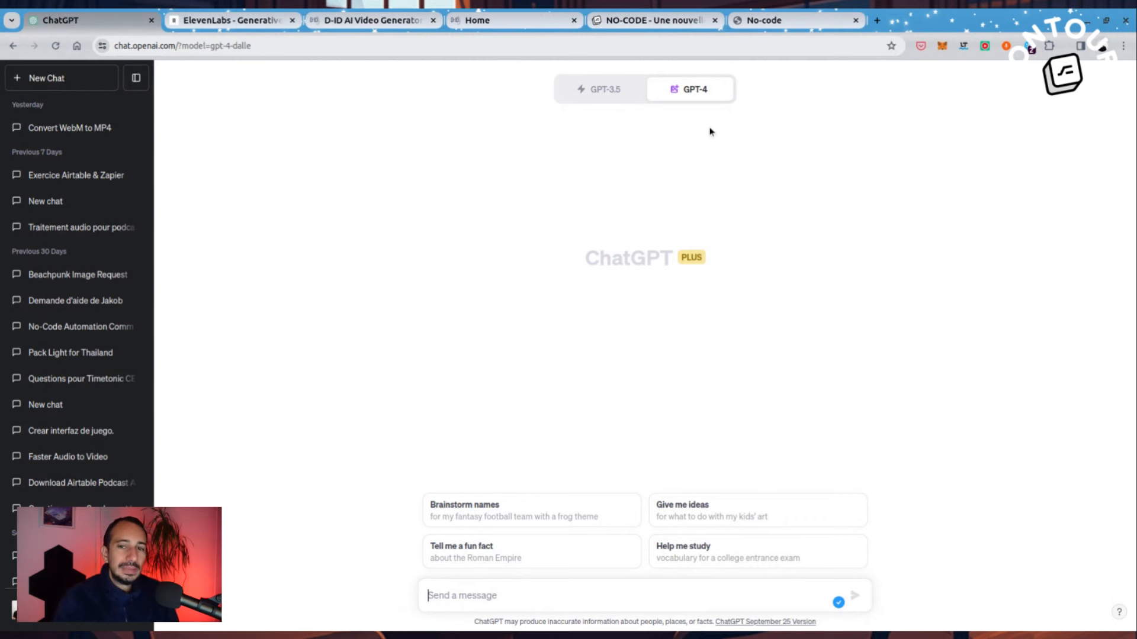
mouse_move(709, 101)
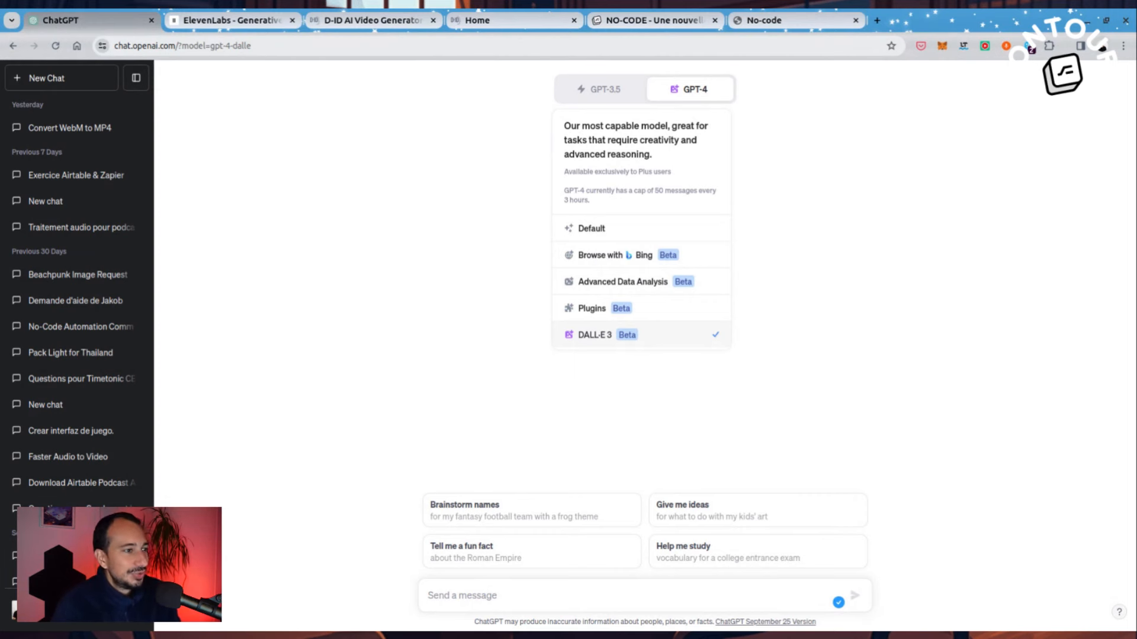
Step: Look over the ElevenLabs speech synthesis page, the D-ID homepage and the No-code book PDF, and return to ChatGPT
click(243, 23)
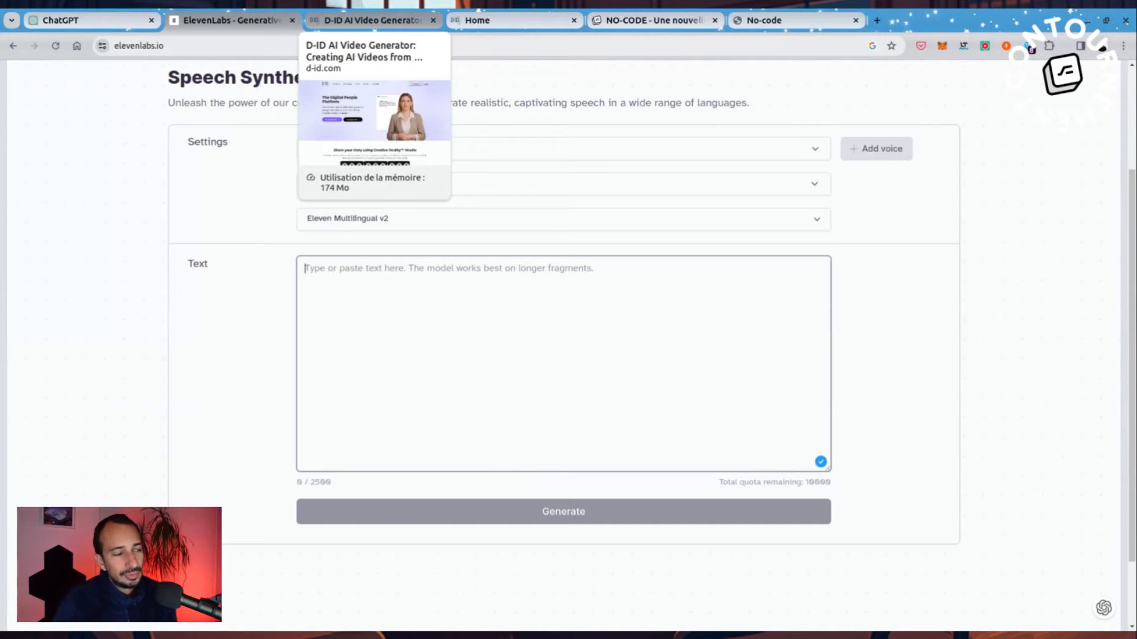
click(367, 20)
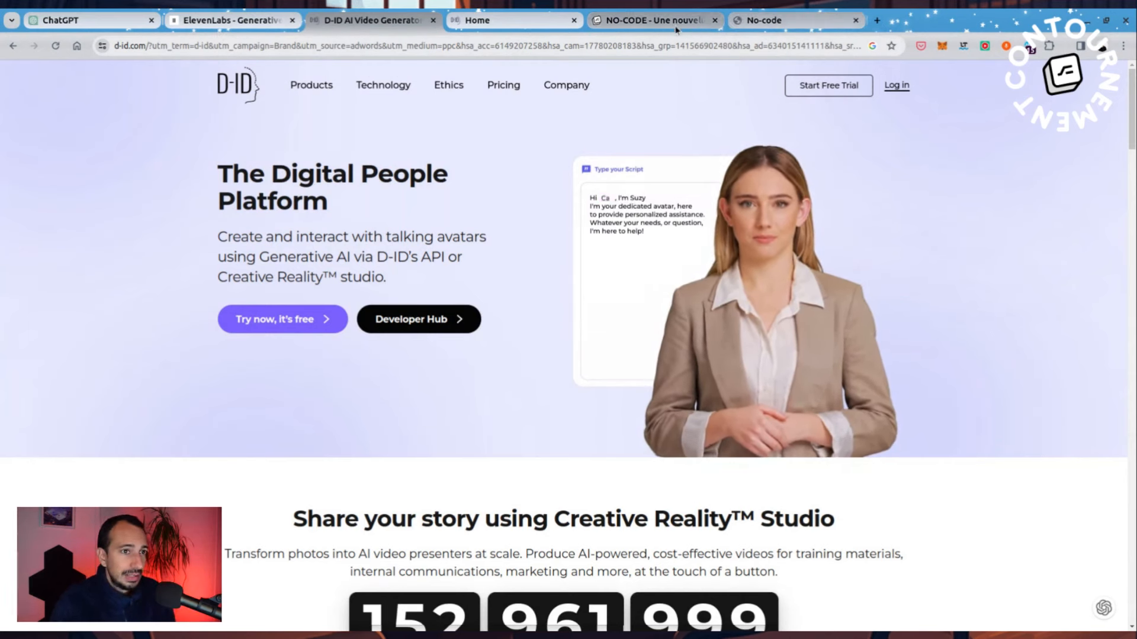
click(761, 20)
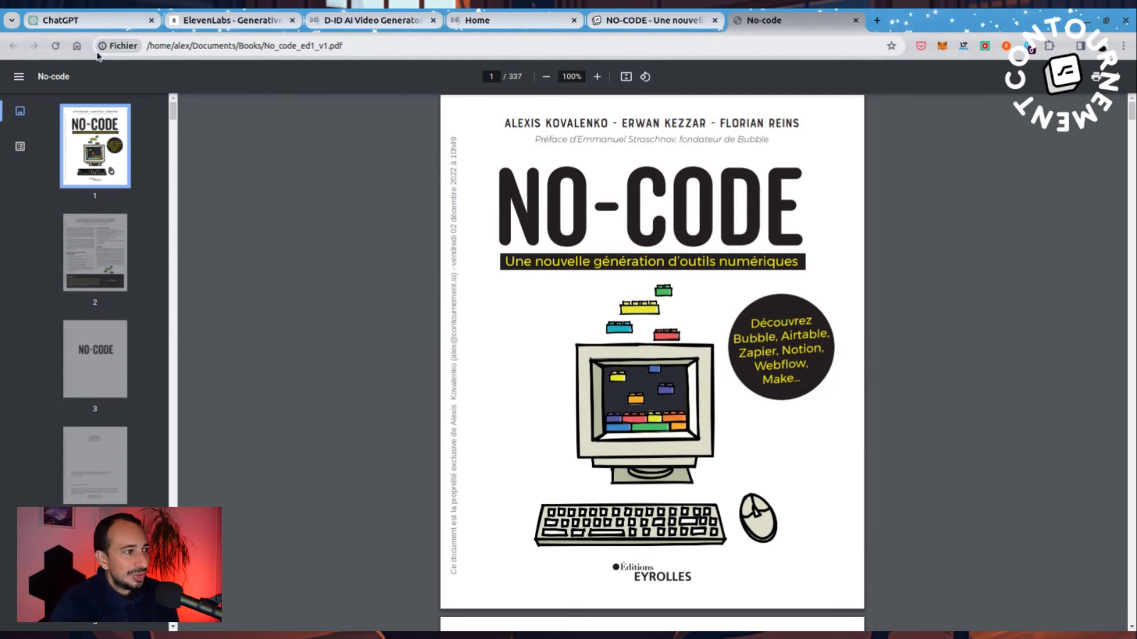
click(84, 21)
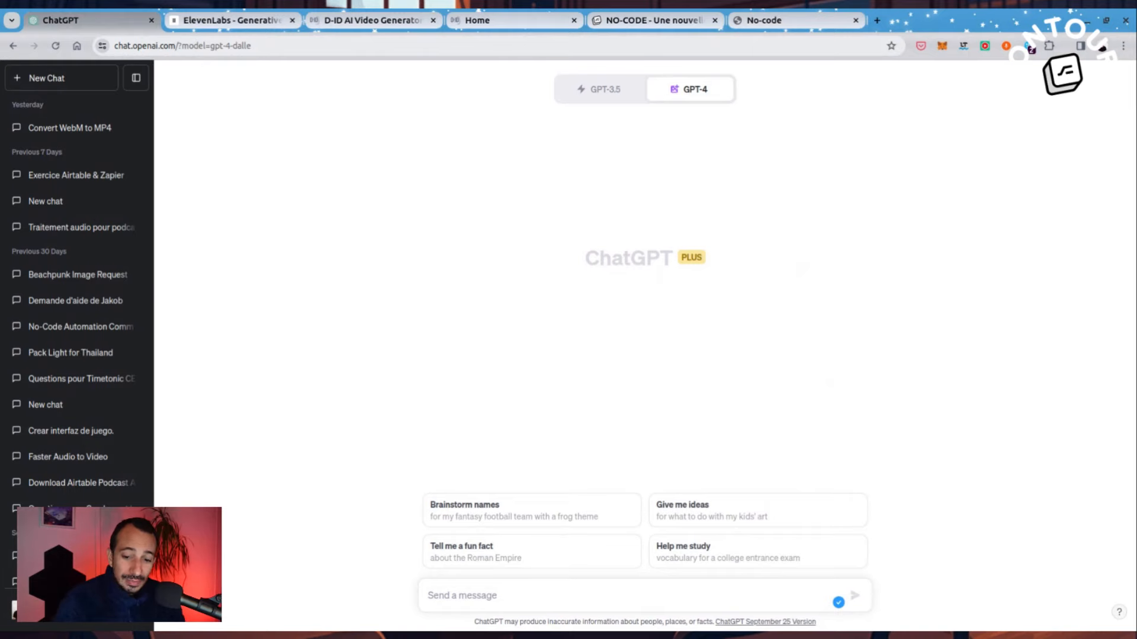
Step: Open contournement.io separately, examine the homepage and its auto-formations section, and close the site again
click(877, 21)
text(cont)
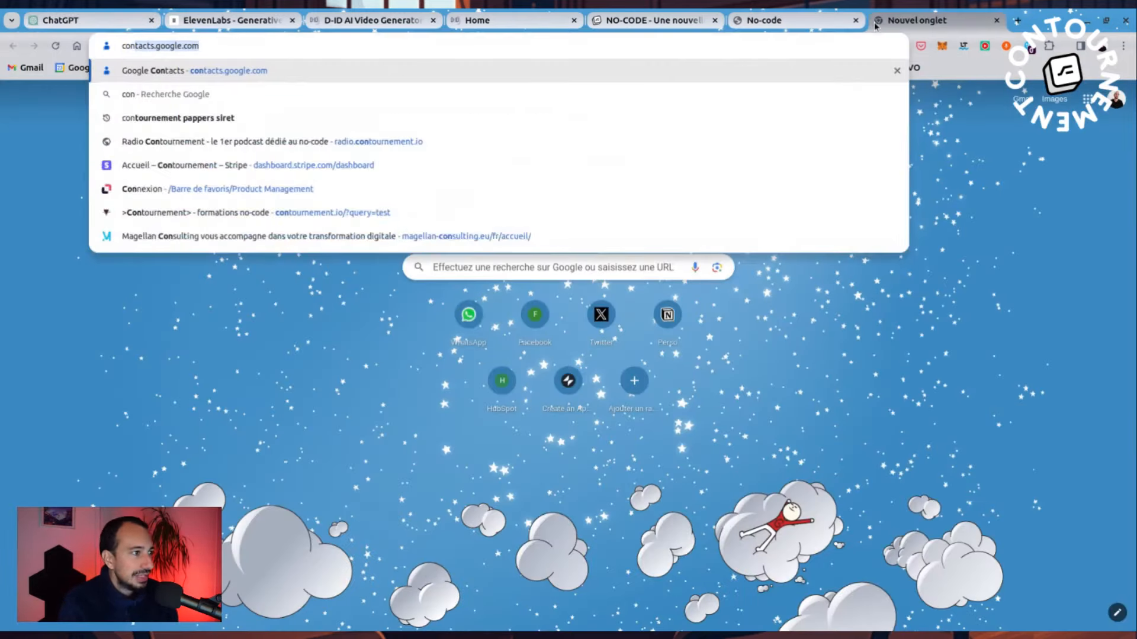
text(ou)
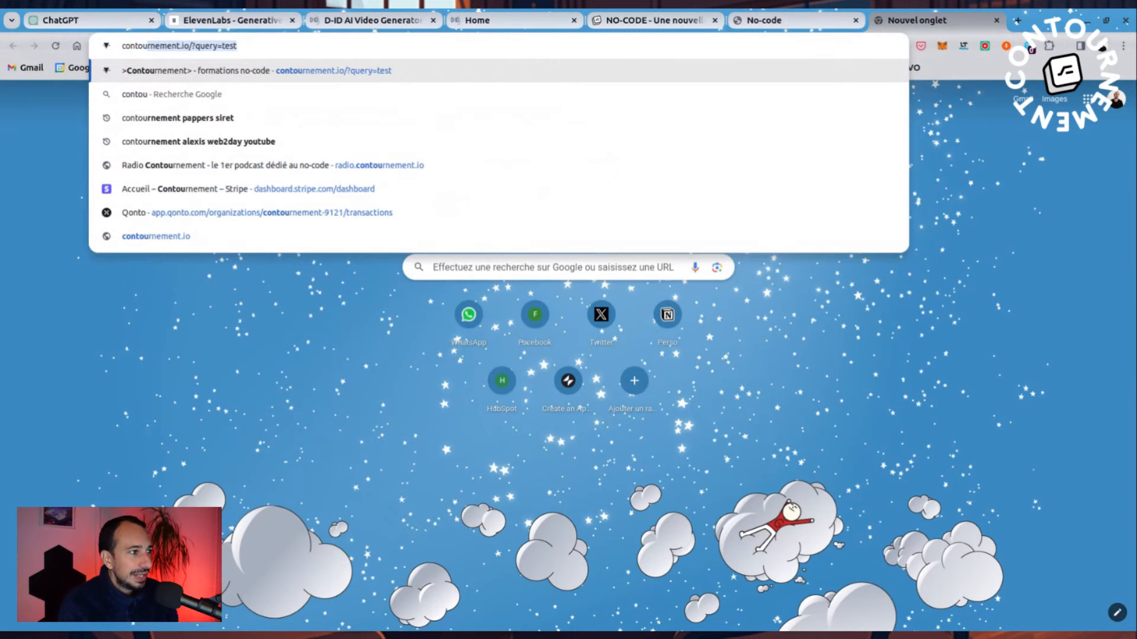
text(rnement.io)
key(Delete)
key(Return)
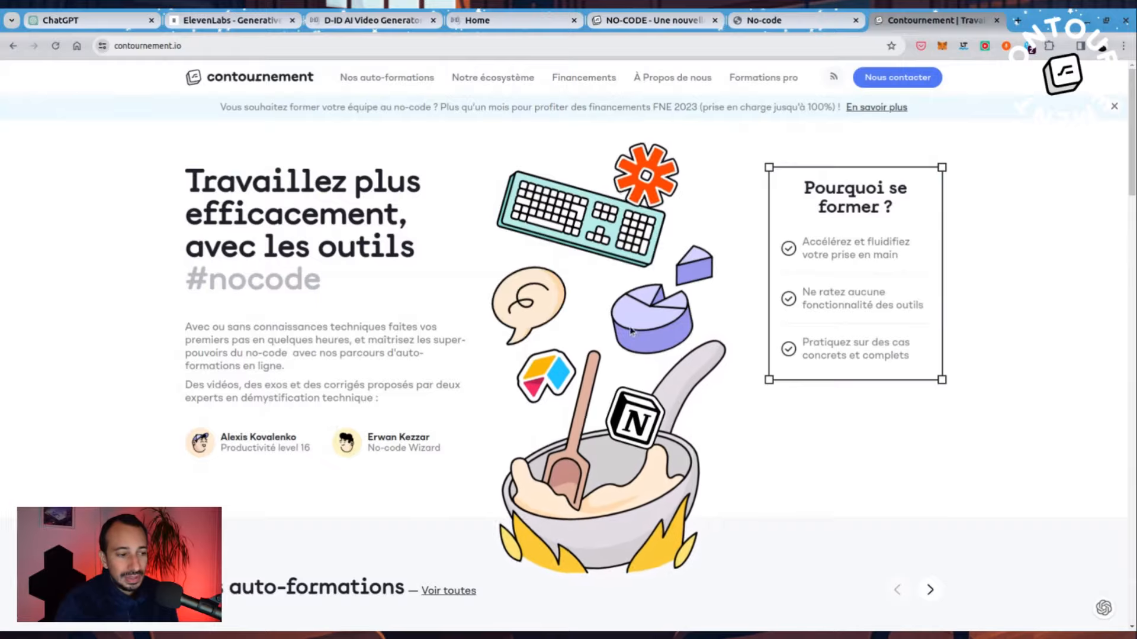
scroll(477, 519, down, 8)
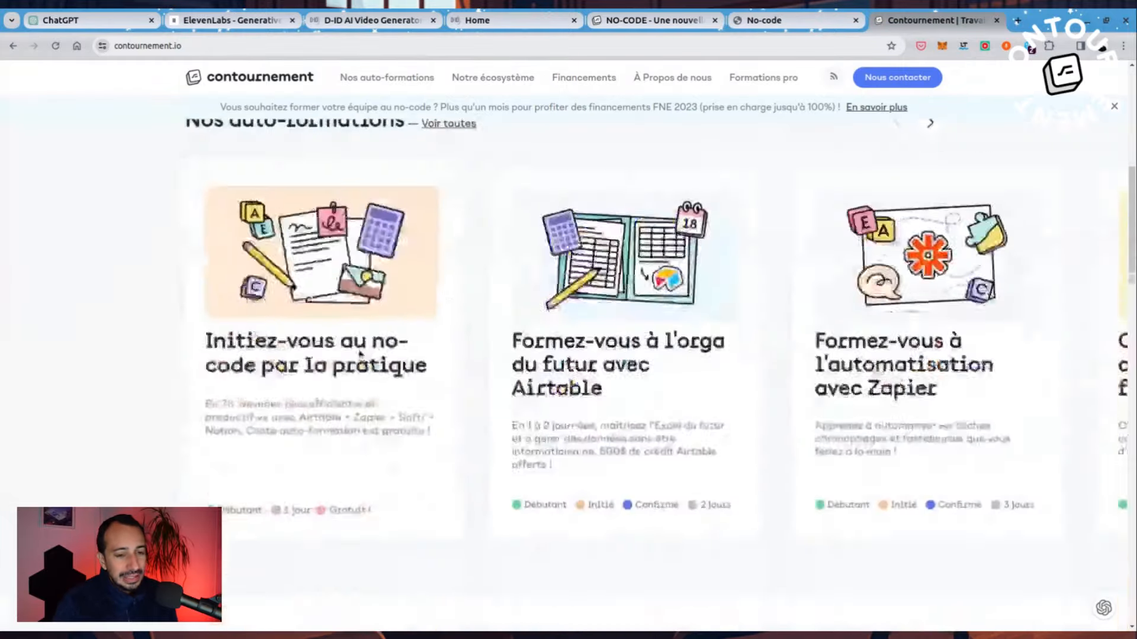
scroll(421, 292, down, 6)
scroll(414, 292, up, 14)
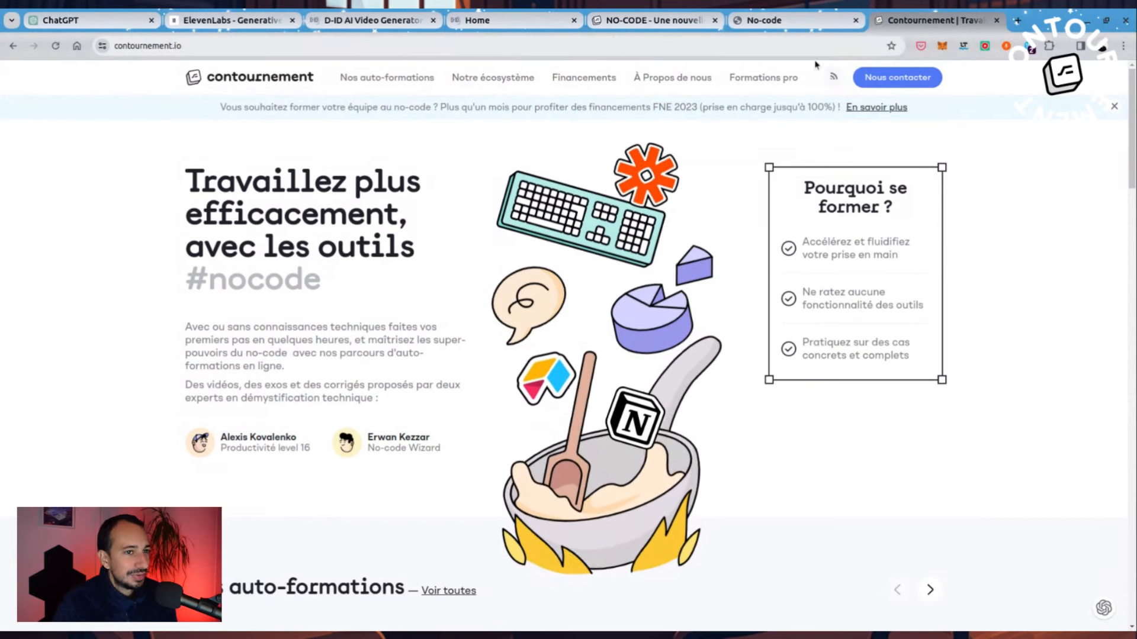
middle_click(882, 12)
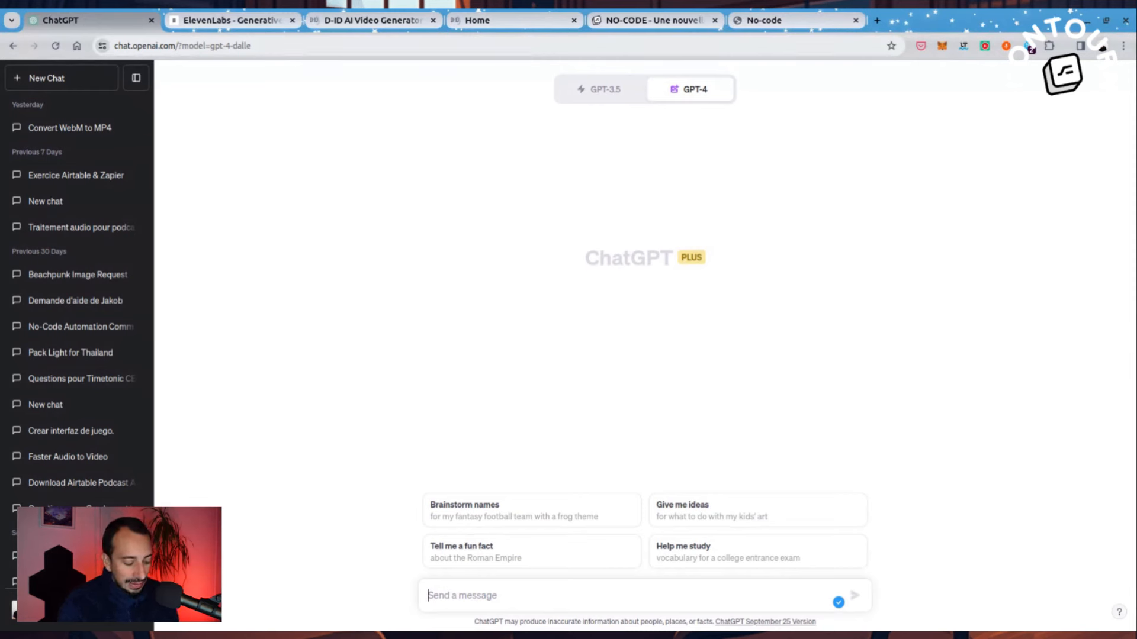
Step: Begin the image prompt with "Je voudrais créer un avatar animé pour lire l'introduction de mon livre sur le no-code."
text(Je voud)
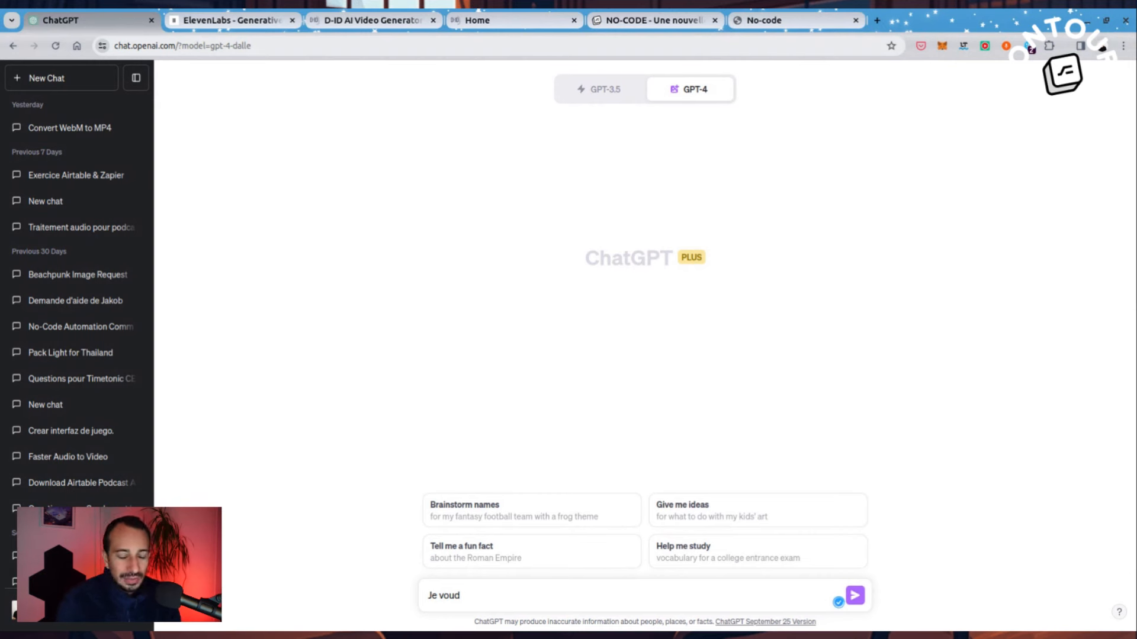
mouse_move(713, 86)
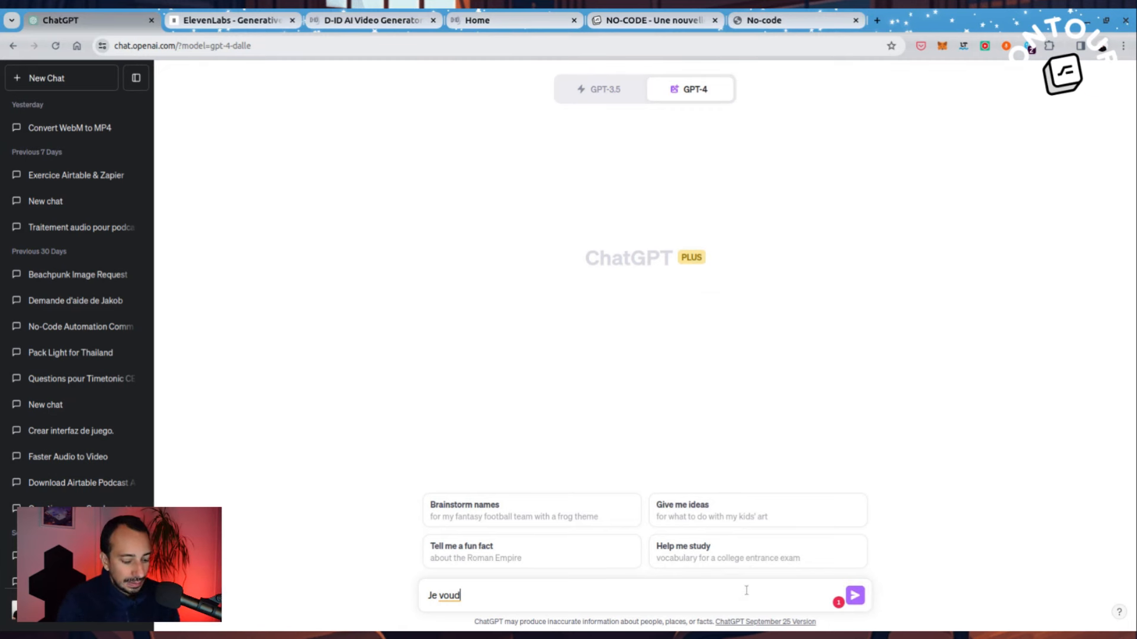
text(rais créer un av)
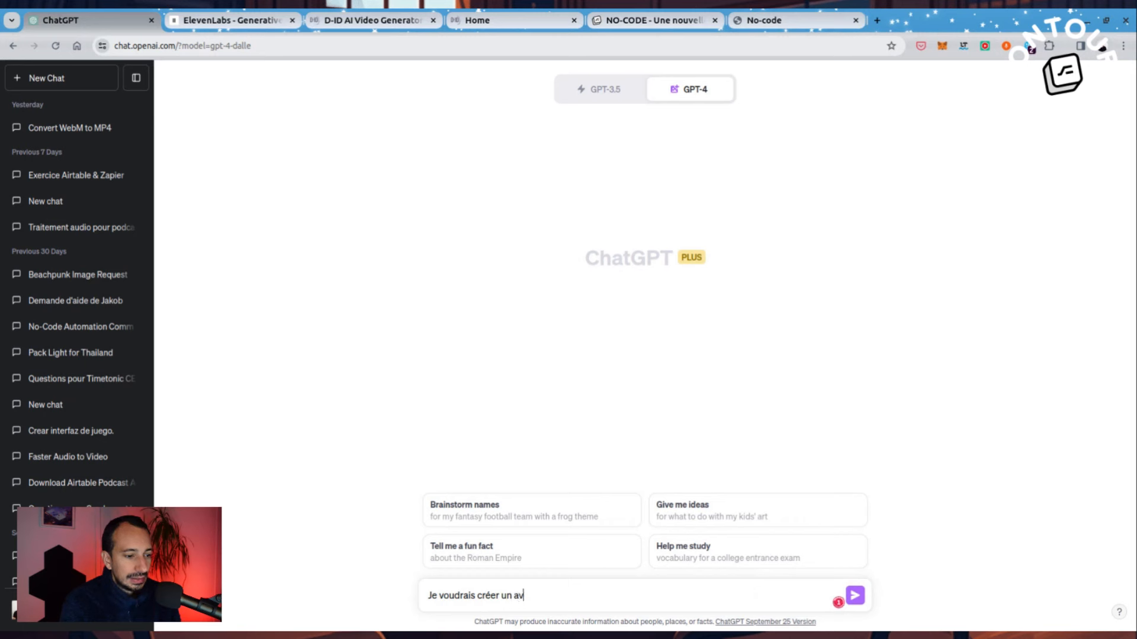
text(atar animé p)
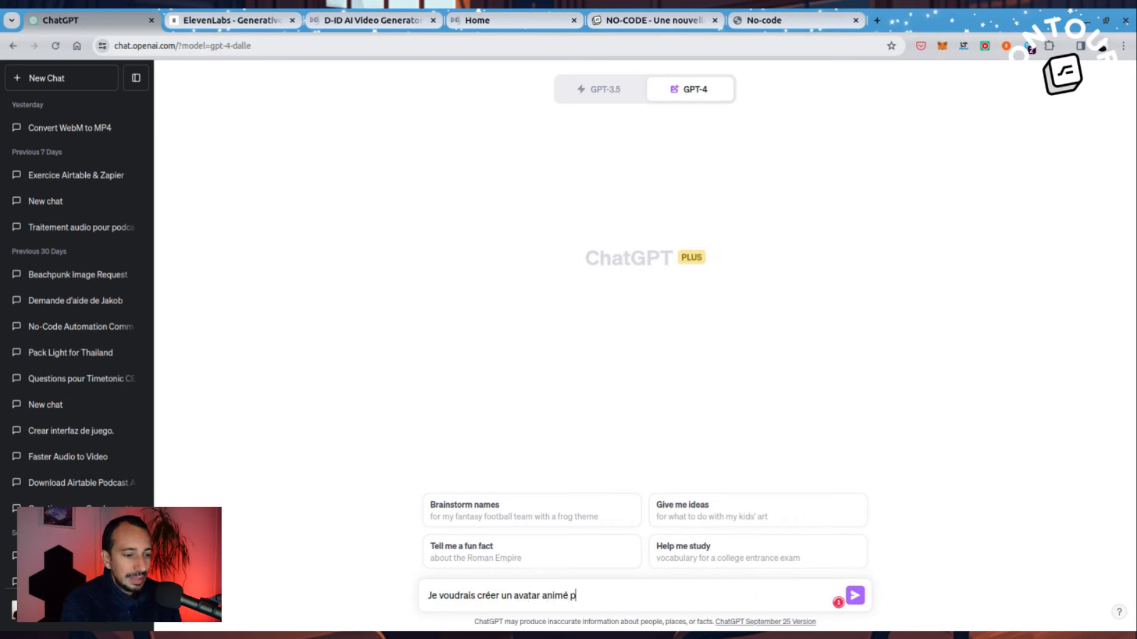
text(our lire la )
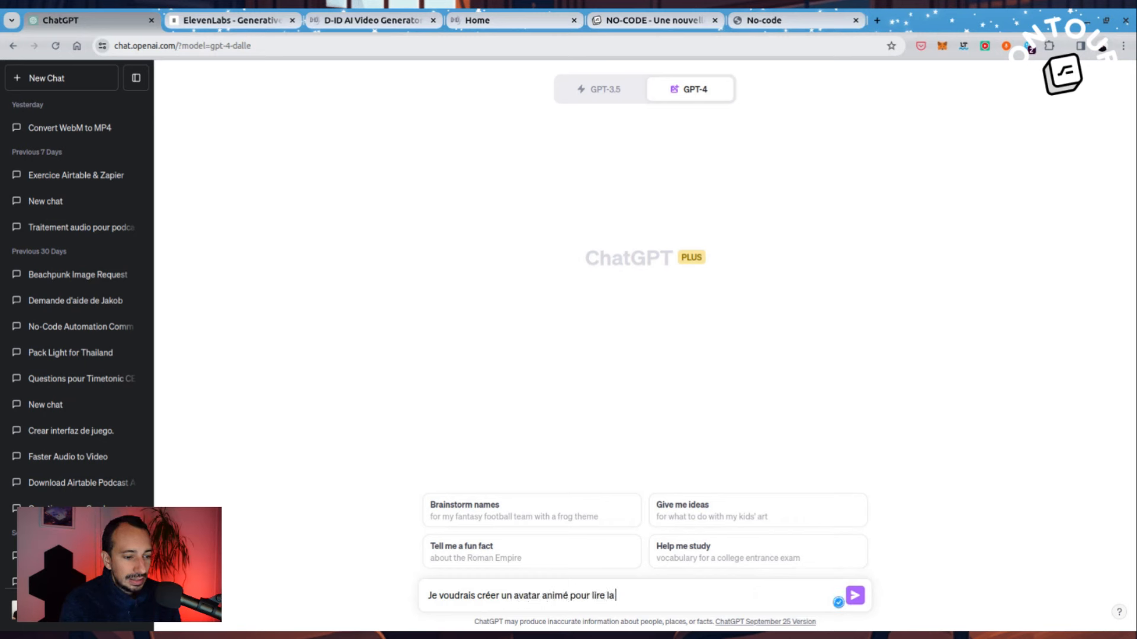
text(présen)
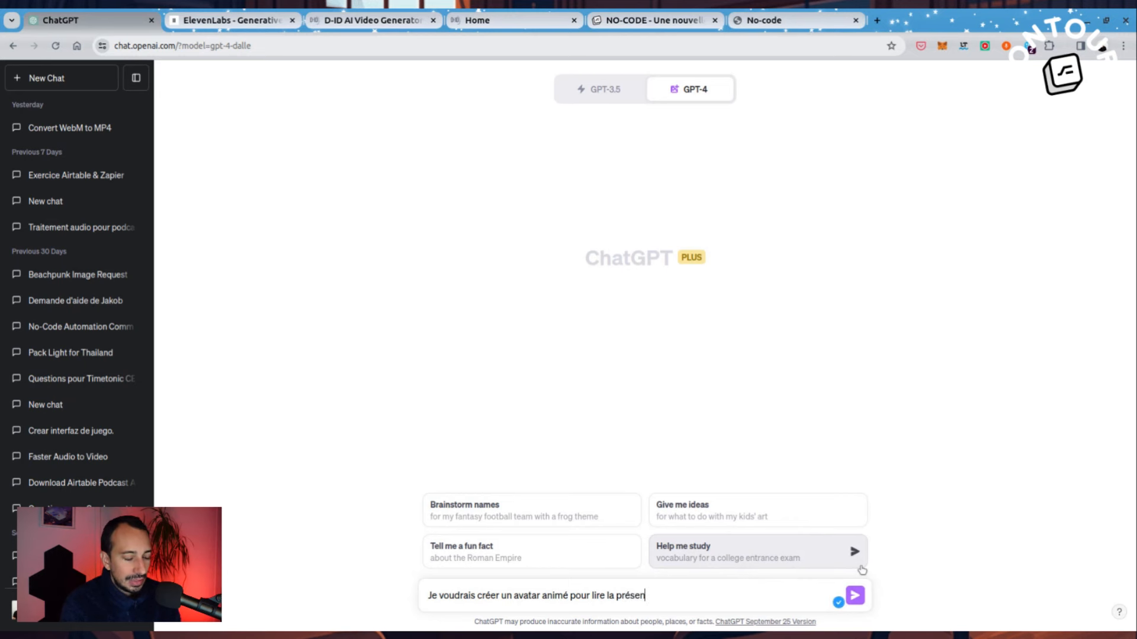
key(BackSpace)
key(BackSpace)
key(BackSpace)
key(BackSpace)
key(BackSpace)
key(BackSpace)
key(BackSpace)
key(BackSpace)
text('intro)
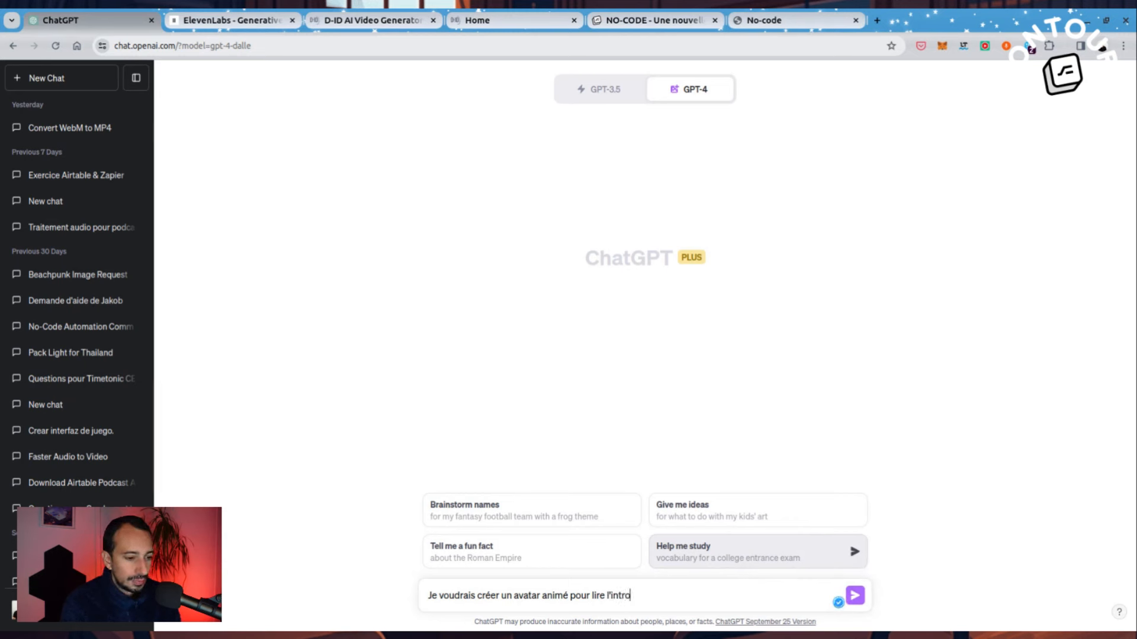
text(duction de mon )
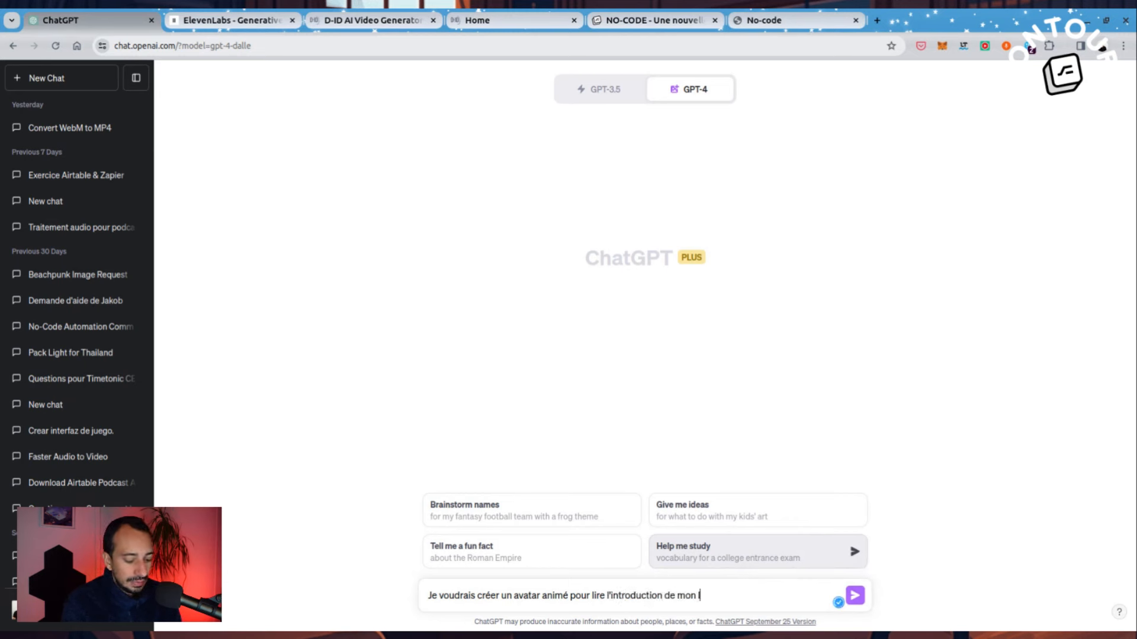
text(livre sur l")
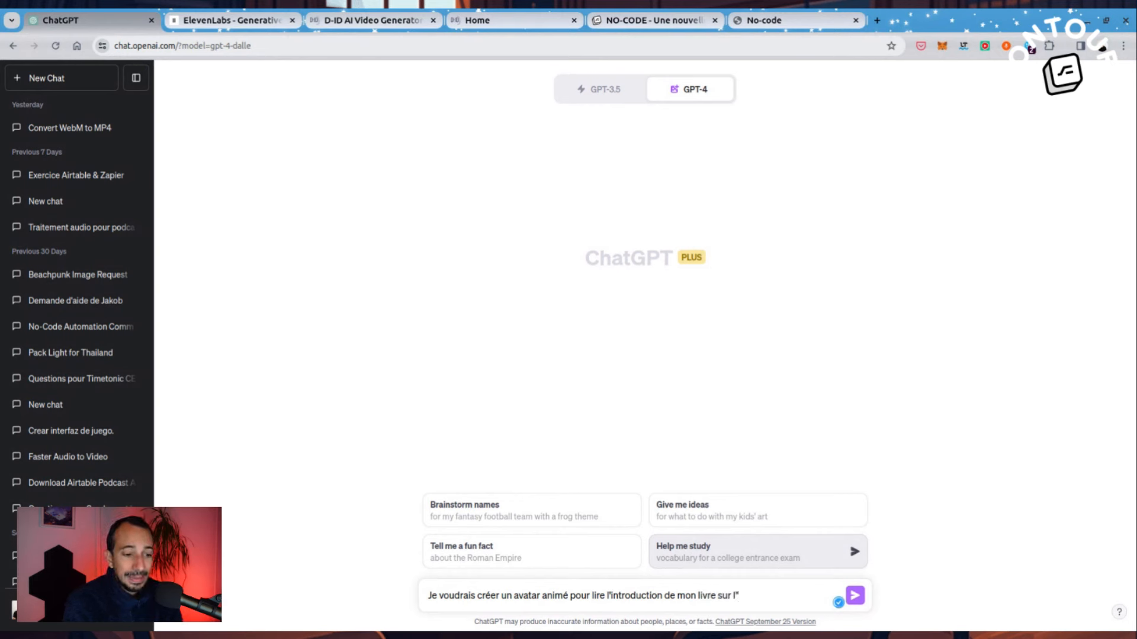
key(BackSpace)
text(e no)
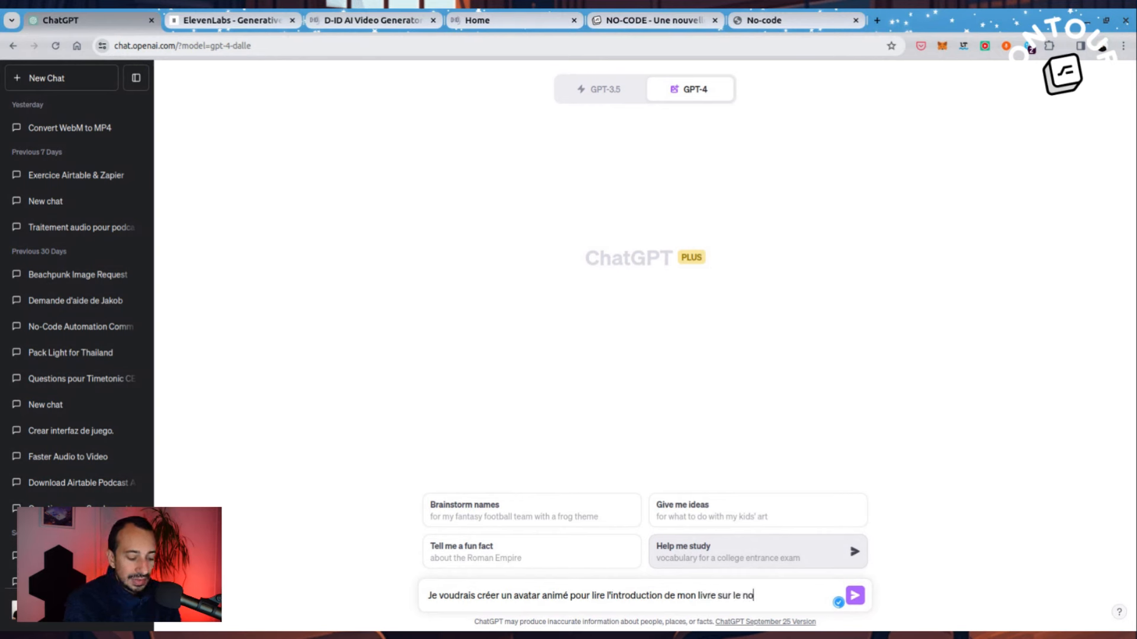
text(-code)
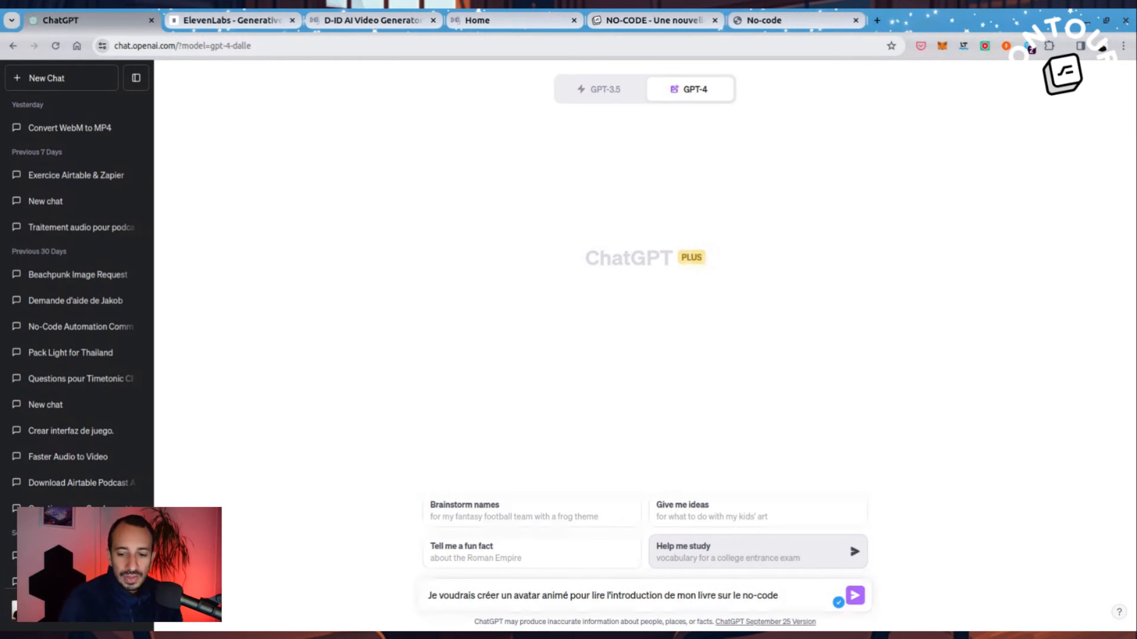
text(.)
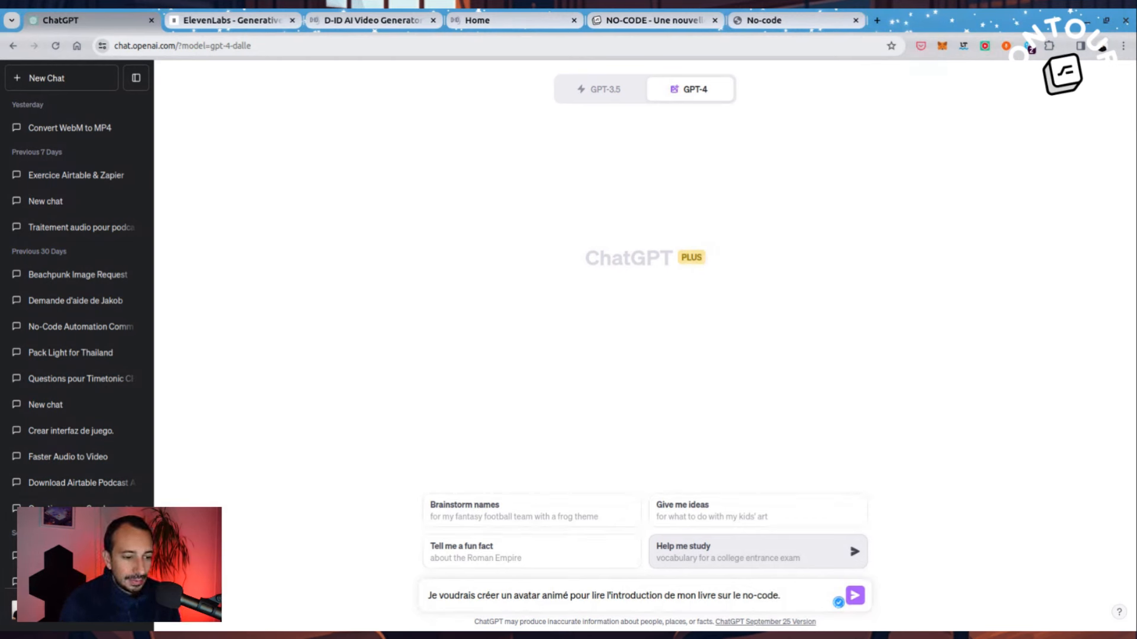
Step: Add the character description to the prompt: "On aimerait un personnage sympathique qui soit un cuisinier."
text( O)
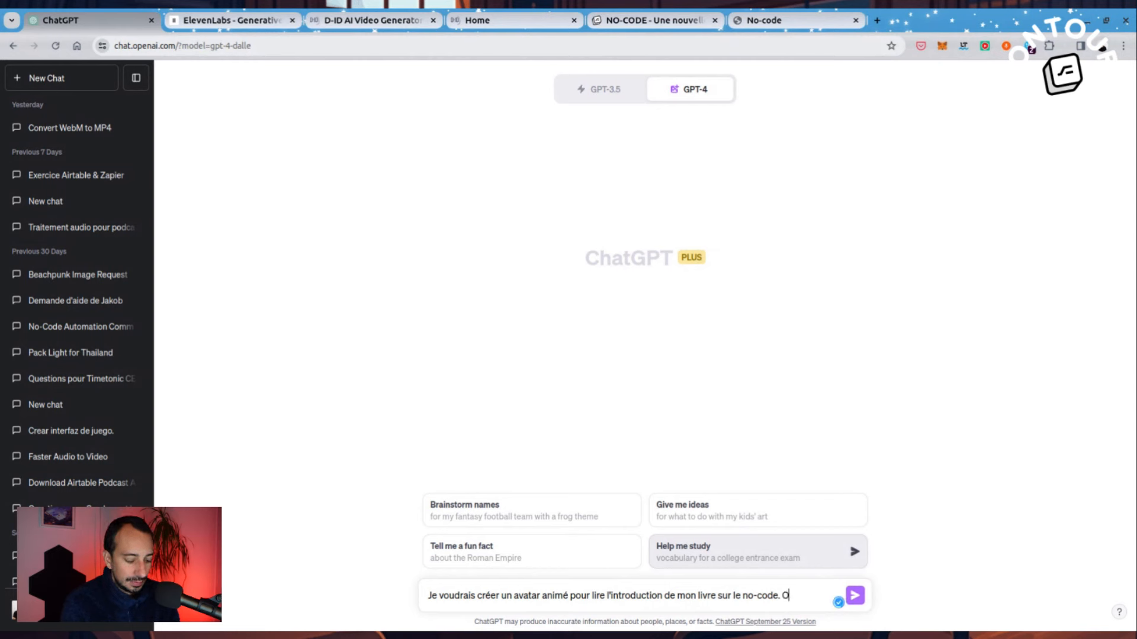
text(n aimerait un pers)
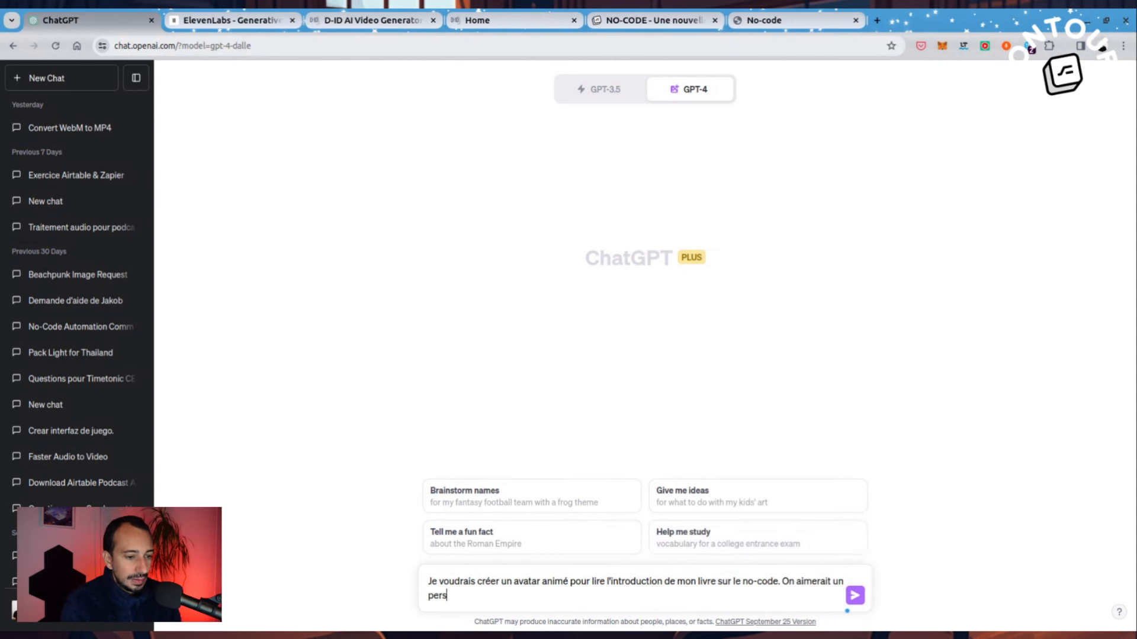
text(onnage sympathique )
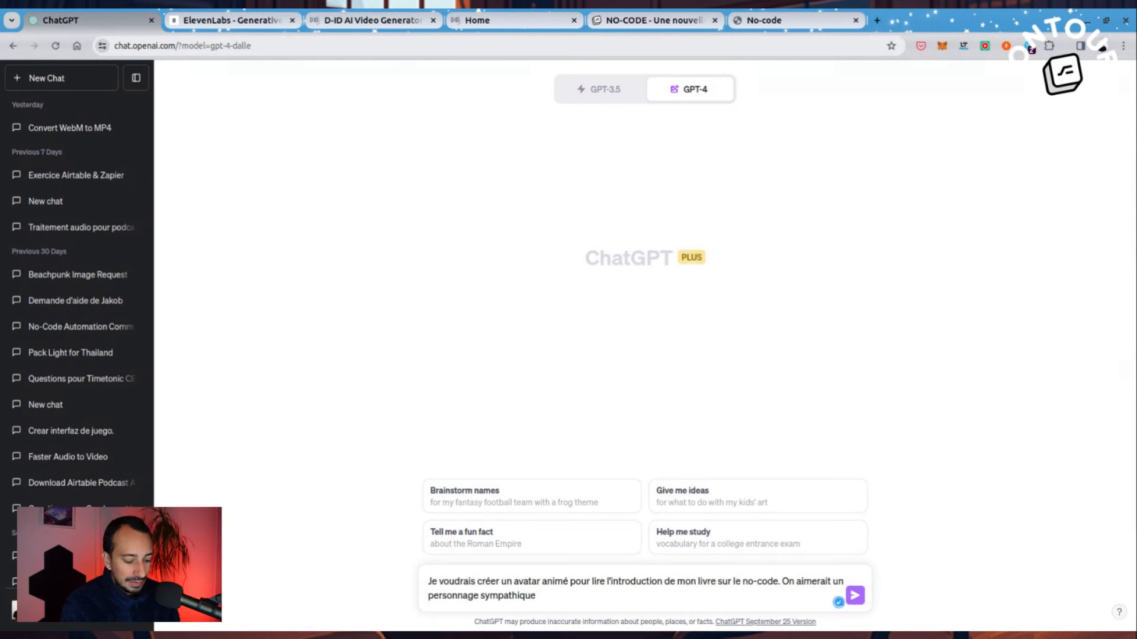
text(qui soit u)
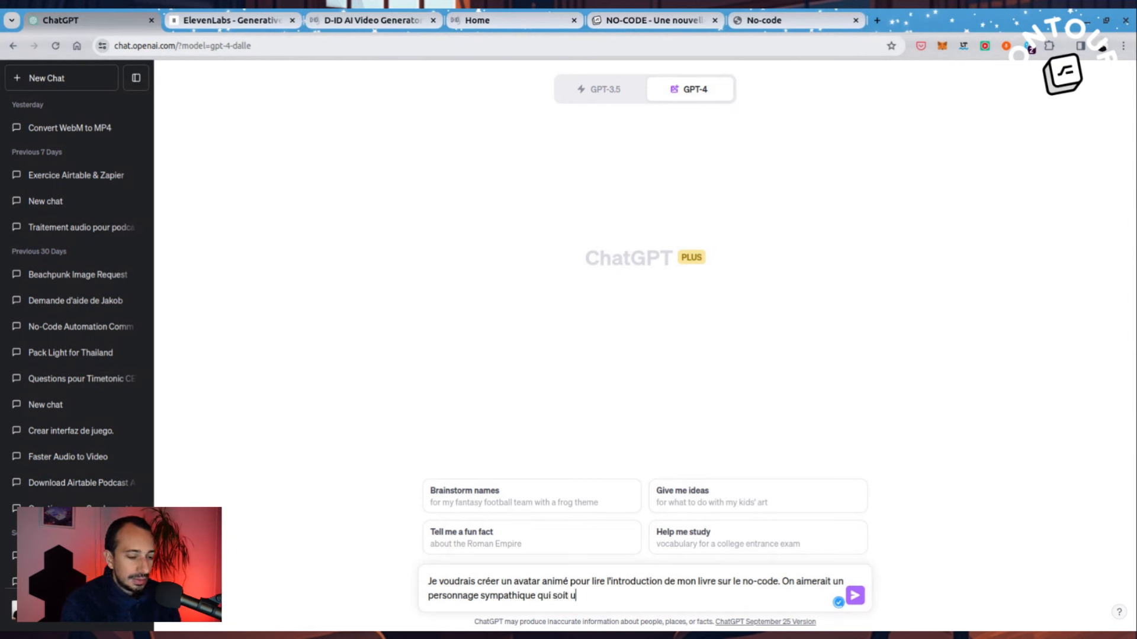
text(n cuisinier.)
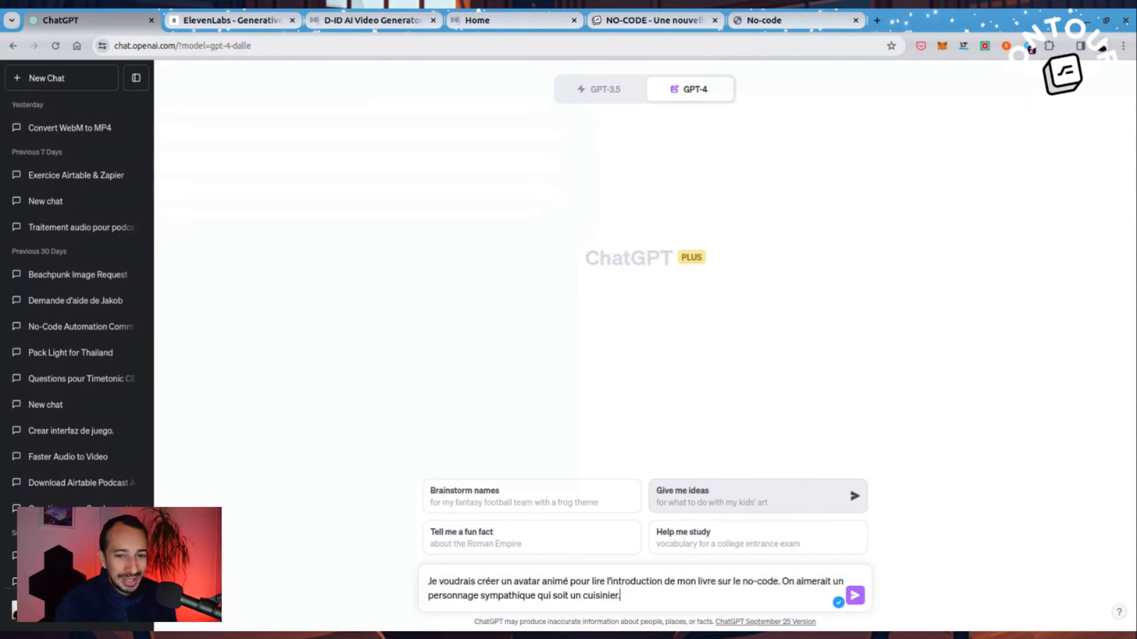
Step: Complete the image prompt with "L'univers doit être un peu cyberpunk mais joyeux." and send it
text(L)
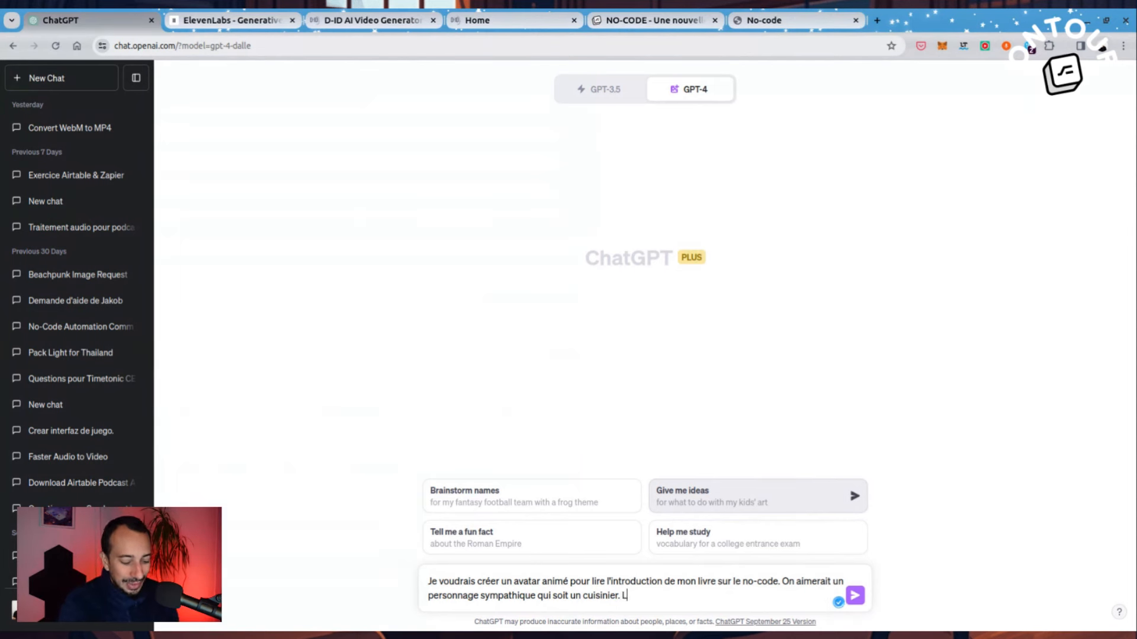
text('univers do)
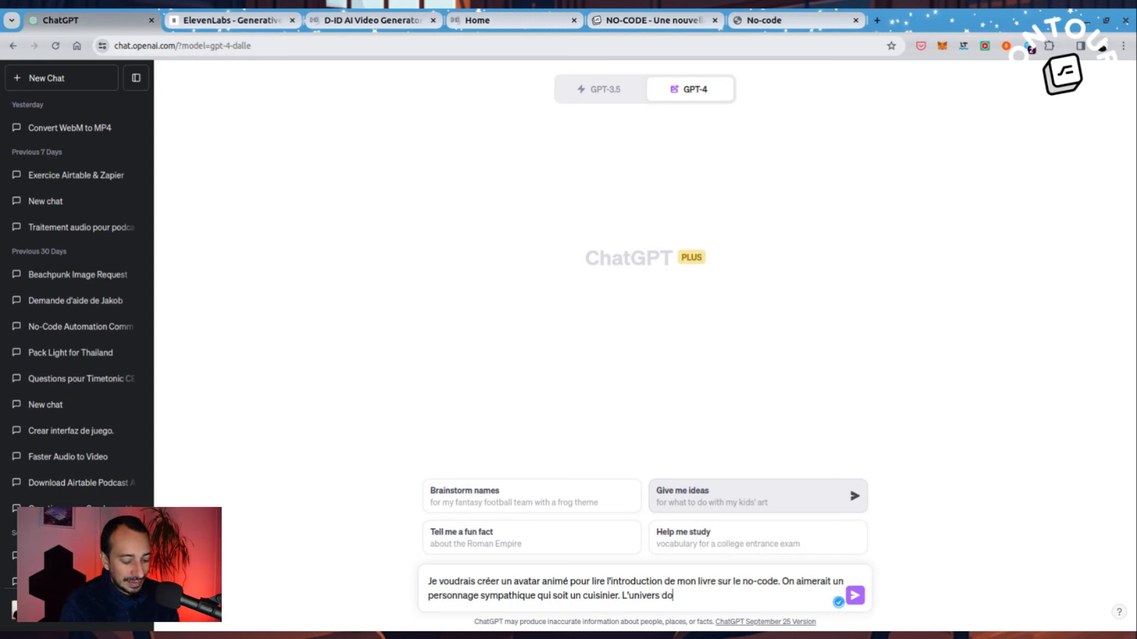
text(it être un peu )
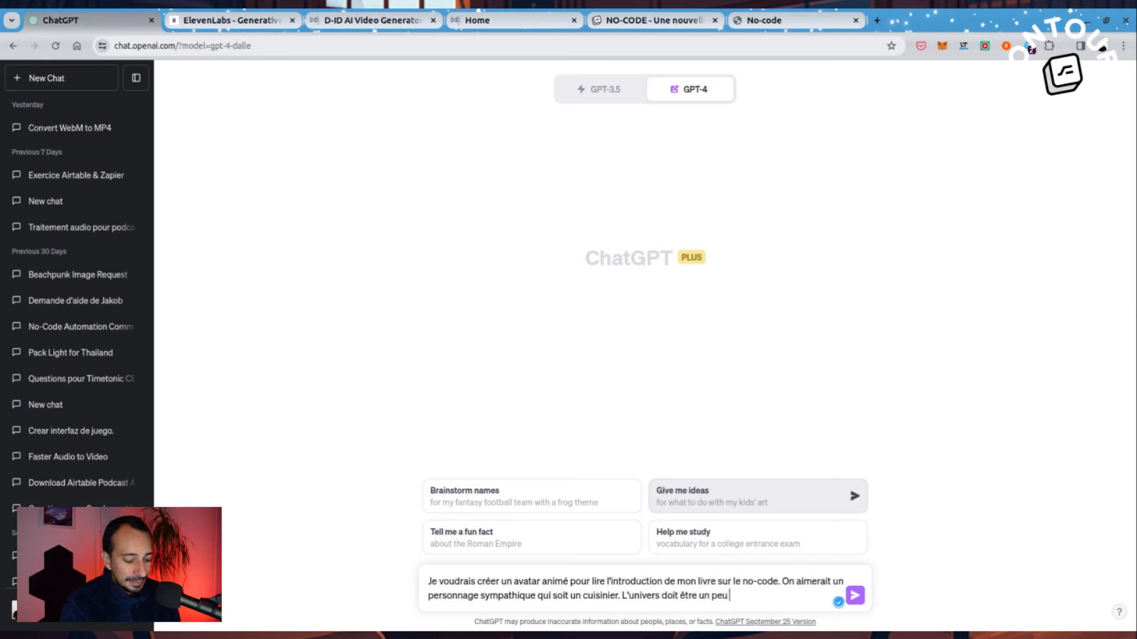
text(cyberpunk mais)
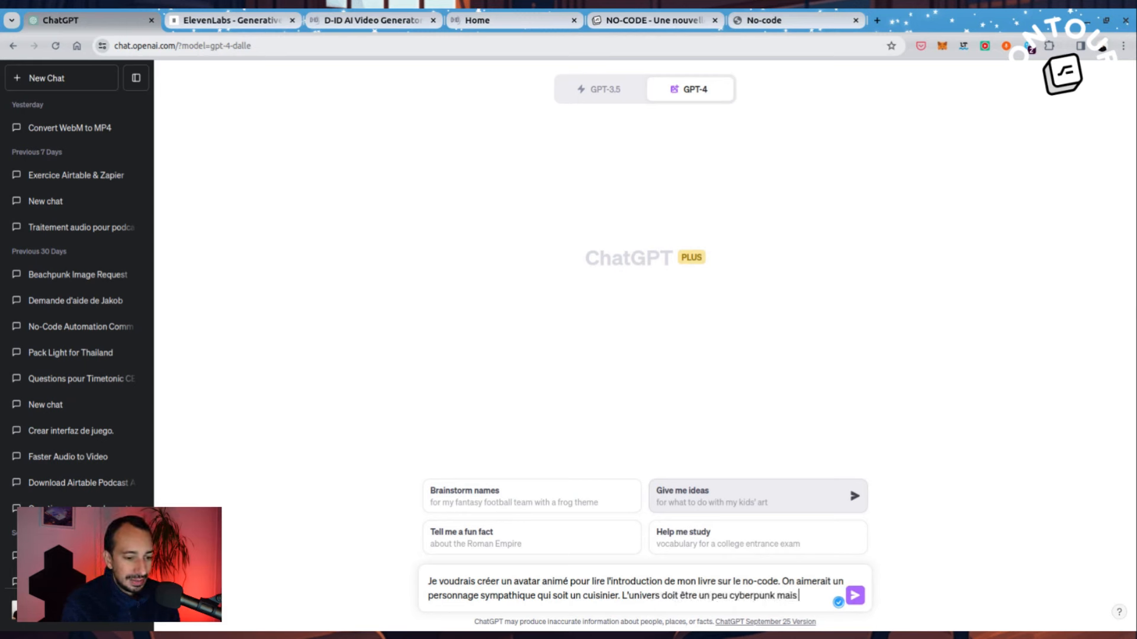
text( joyeux.)
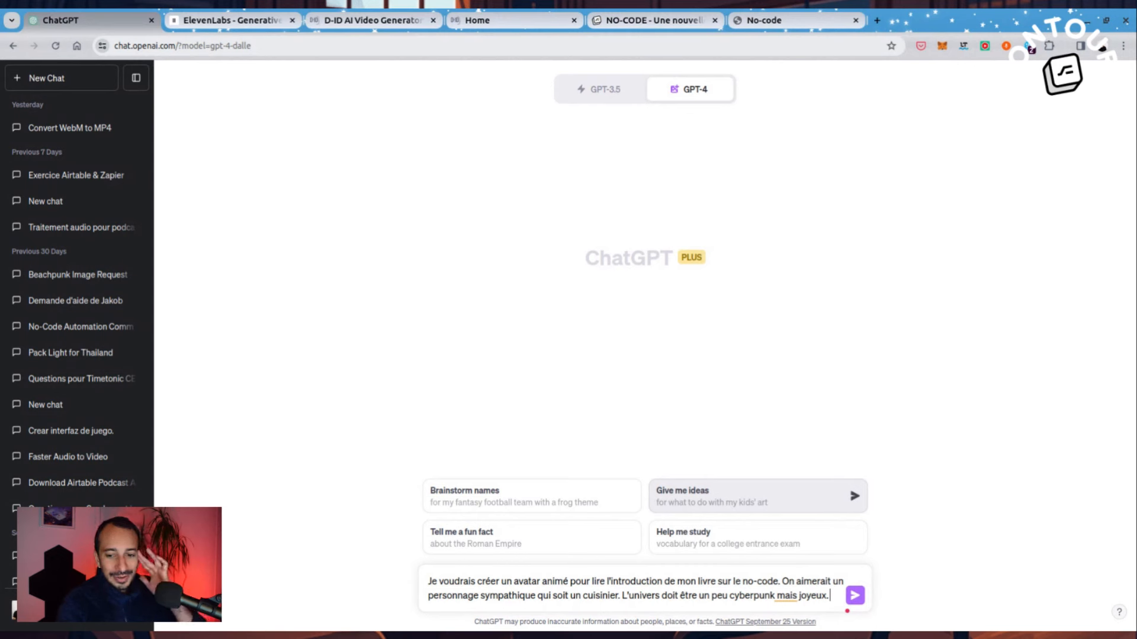
key(Return)
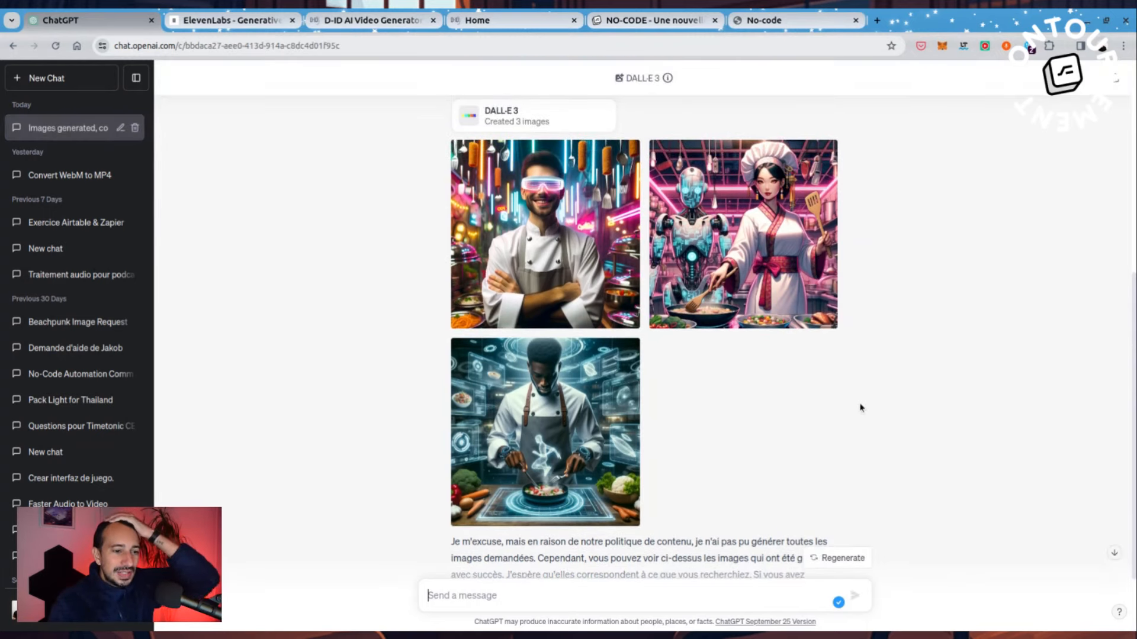
Step: Examine the generated cyberpunk cook images, the four descriptions behind them and the closing reply text
scroll(829, 414, down, 3)
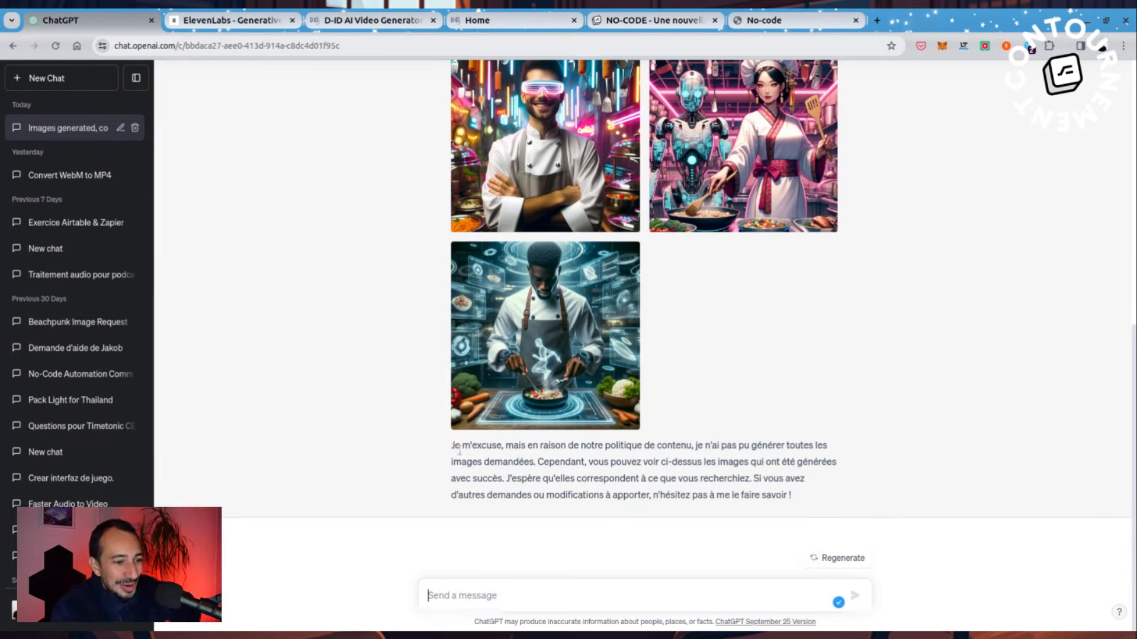
drag(452, 445, 793, 506)
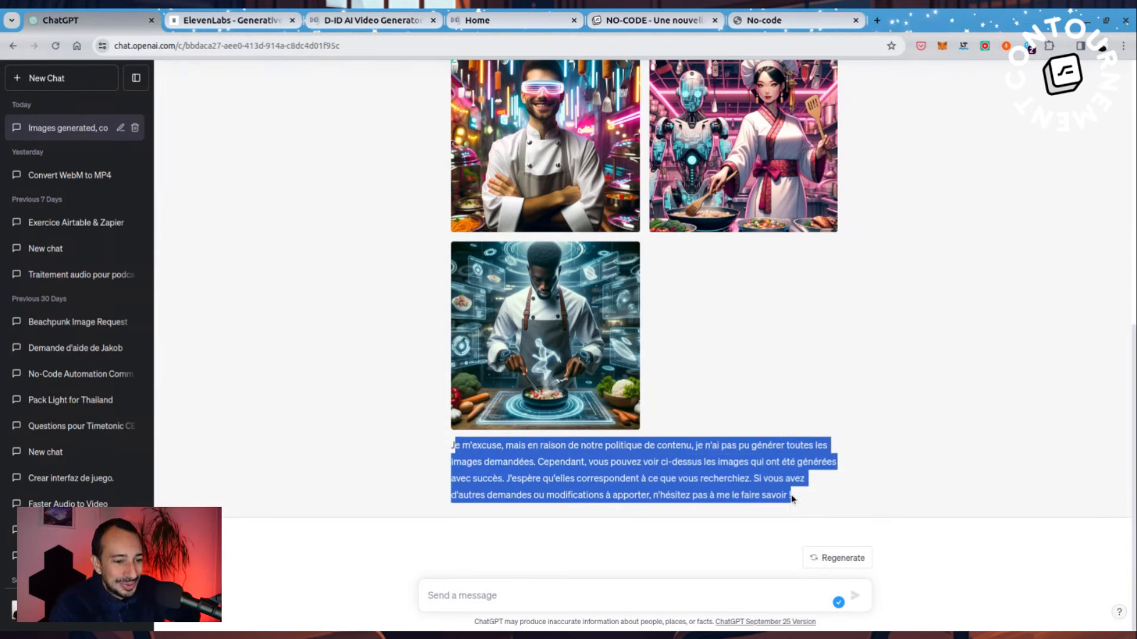
click(574, 461)
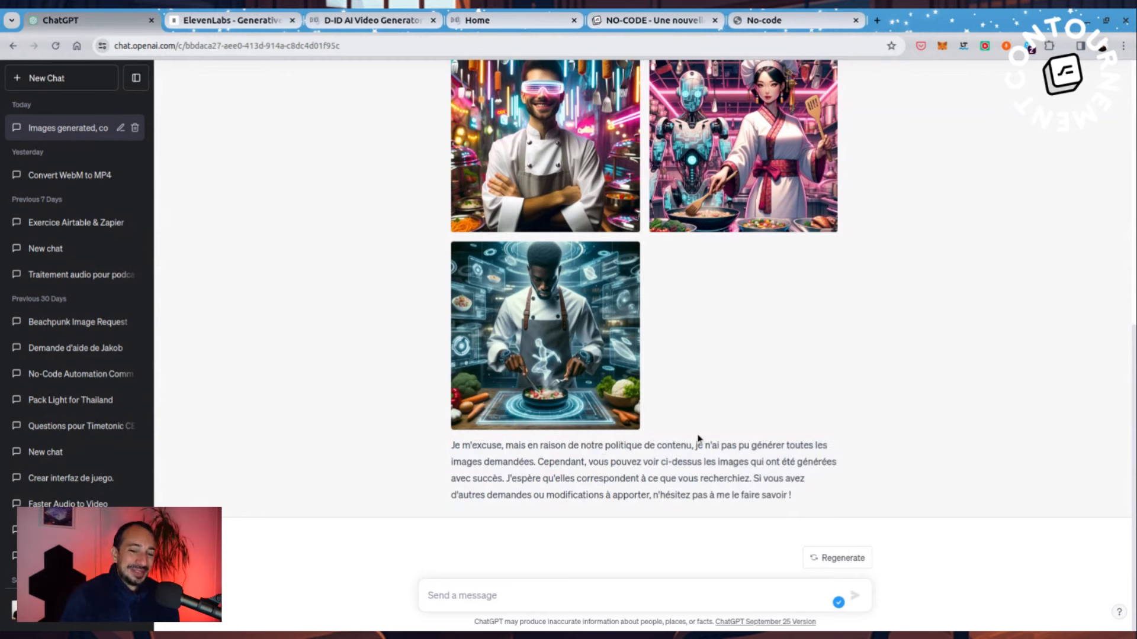
scroll(672, 391, up, 5)
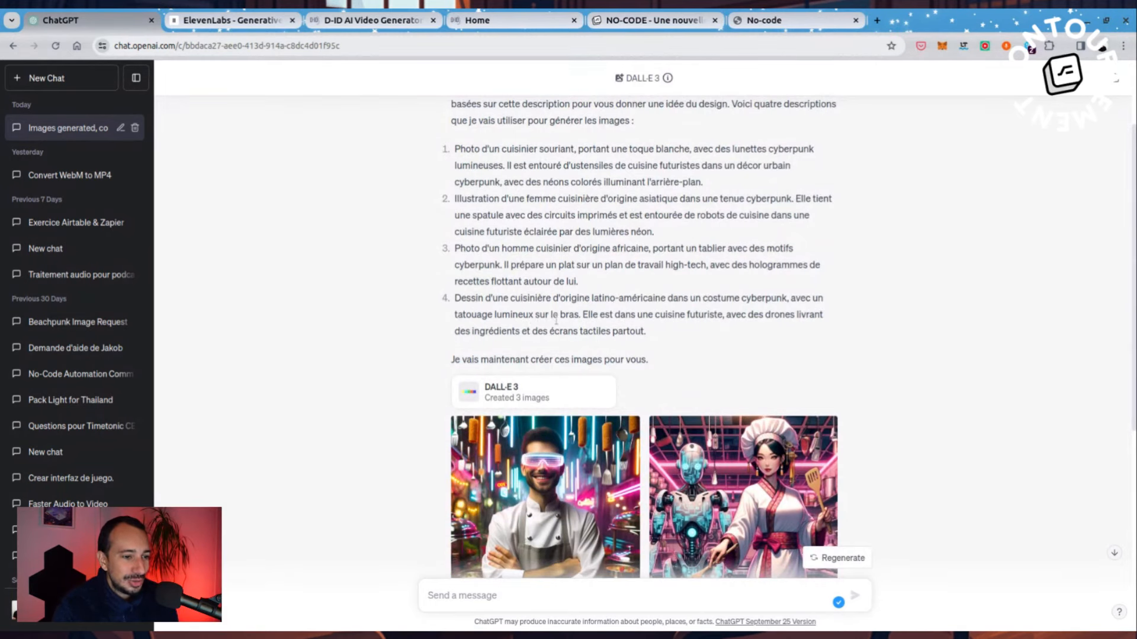
scroll(712, 319, down, 5)
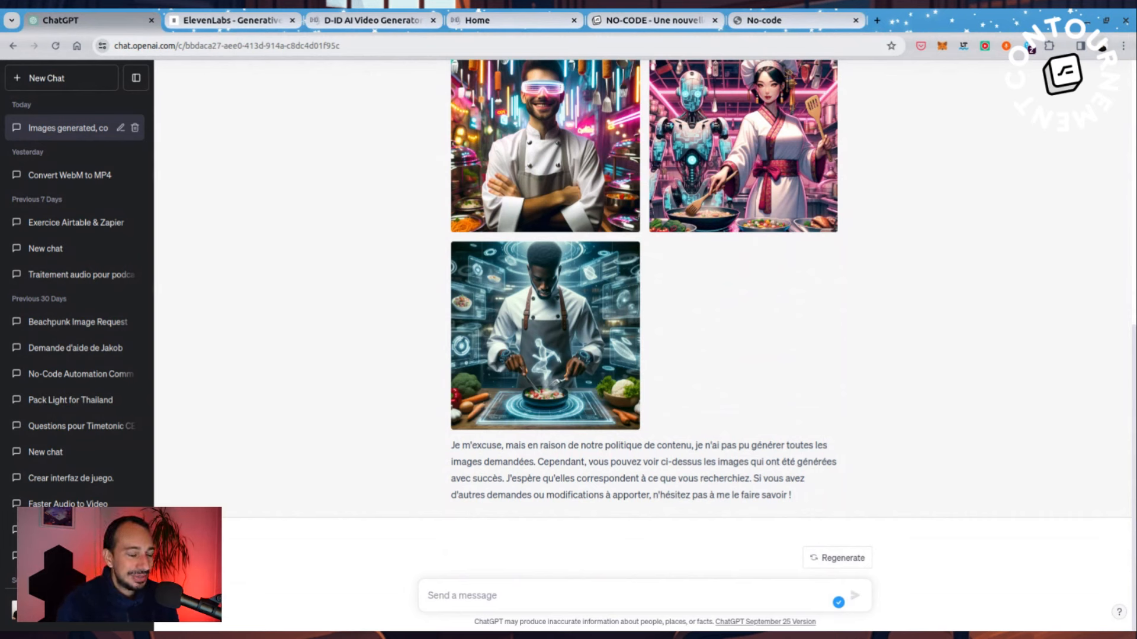
scroll(427, 325, up, 3)
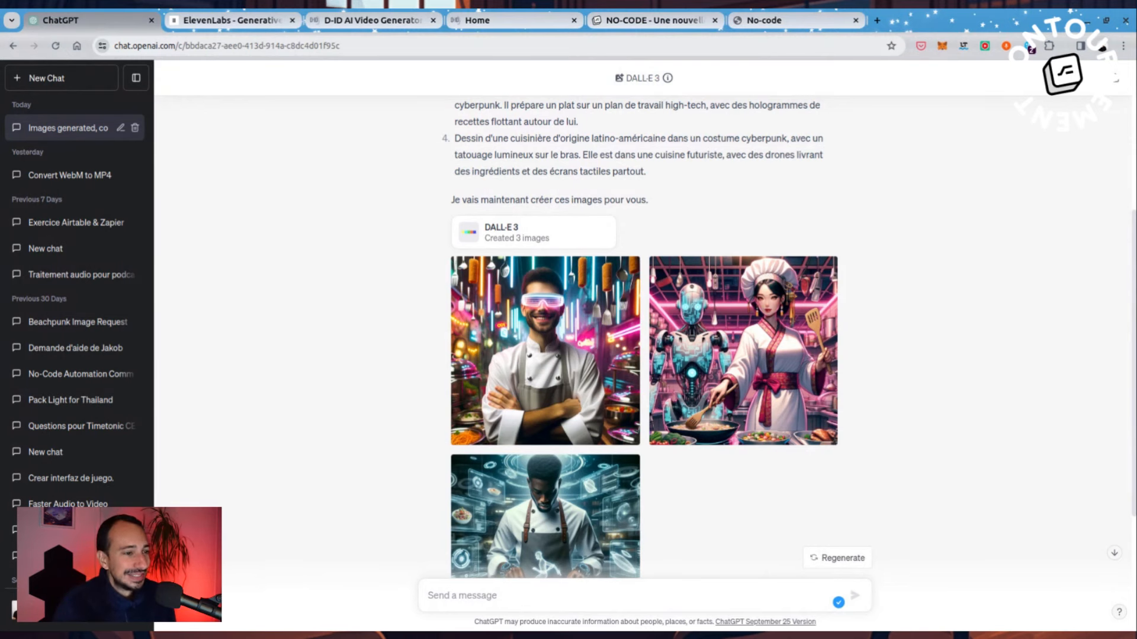
scroll(550, 274, down, 4)
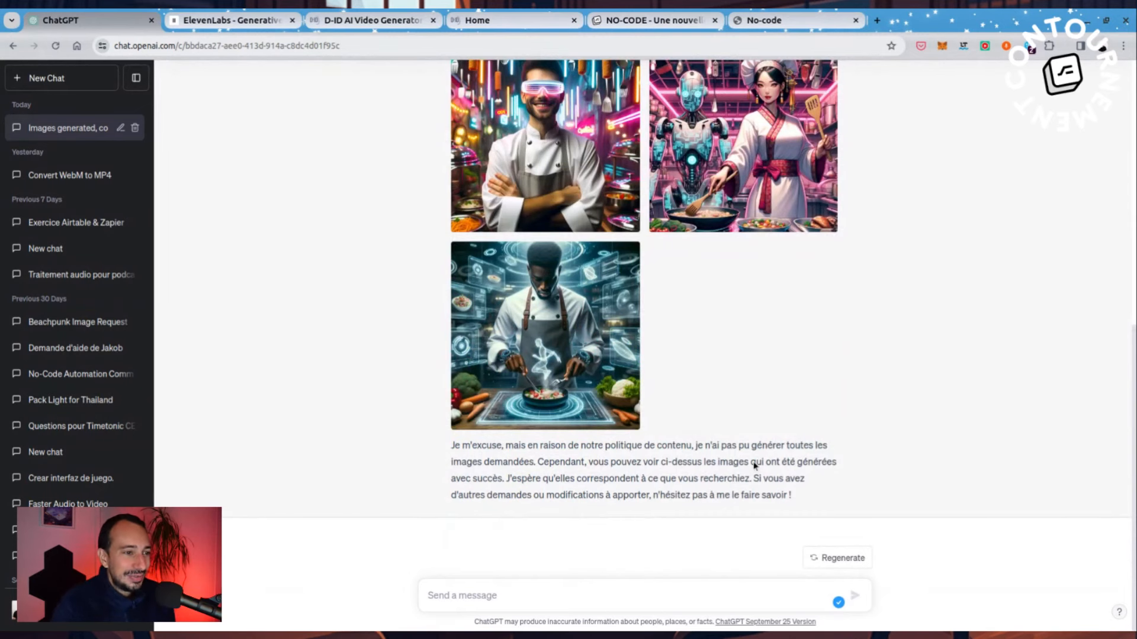
scroll(496, 342, up, 1)
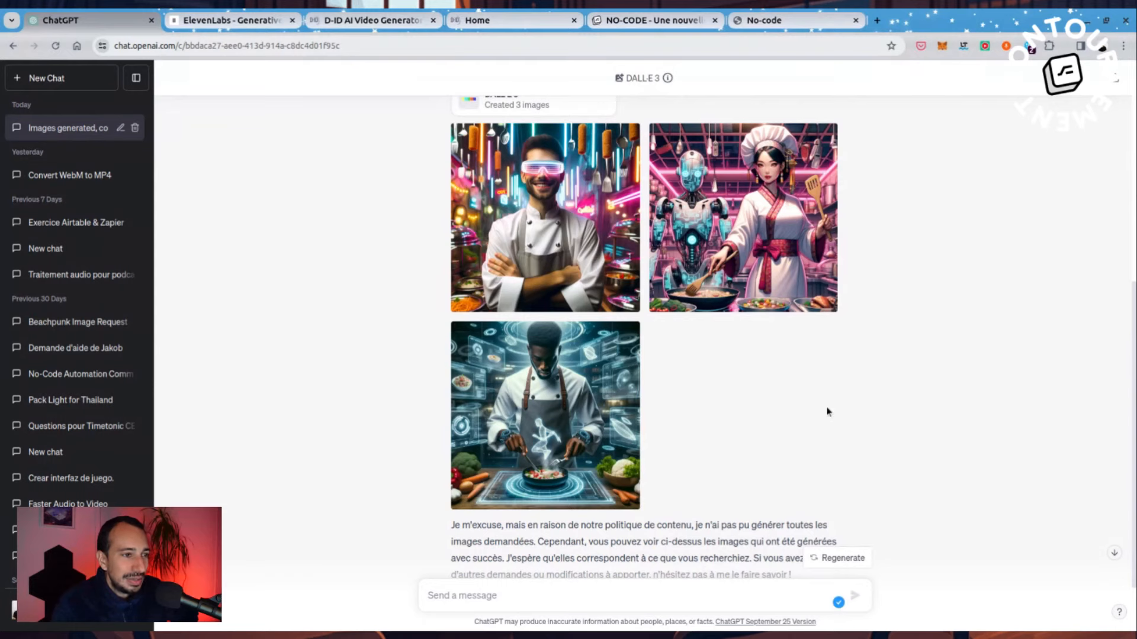
scroll(828, 412, up, 1)
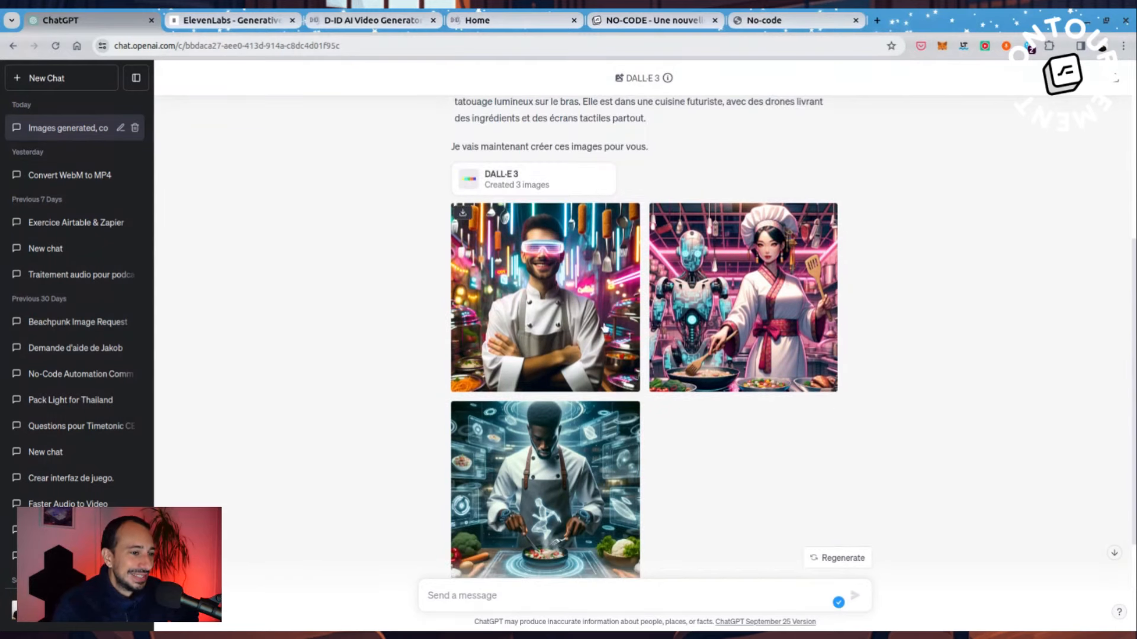
scroll(592, 296, up, 4)
scroll(682, 299, down, 4)
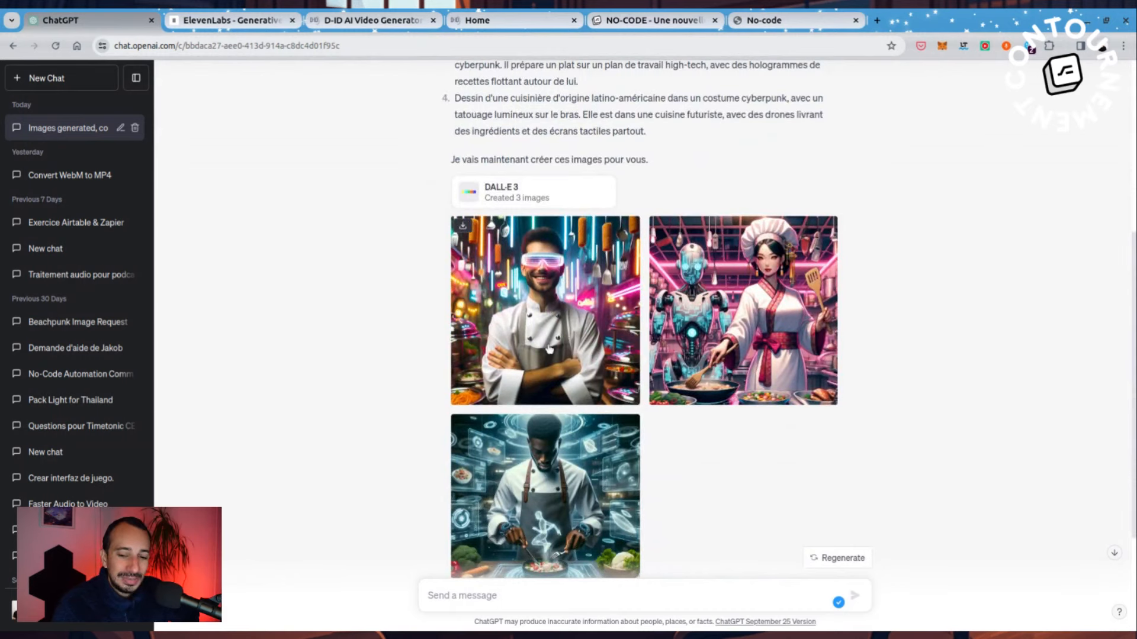
scroll(681, 411, down, 3)
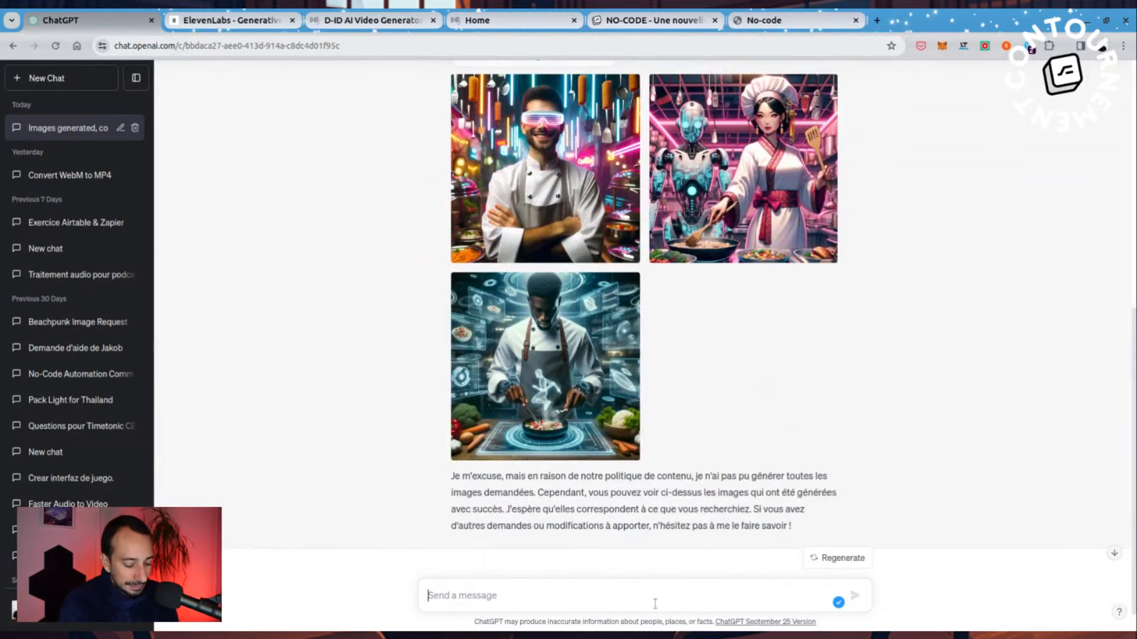
Step: Send the request "J'aimerai que le fond soit blanc et que l'avatar soit plus neutre car je devrais l'animer ensuite"
text(J'aimerai que le fond soit)
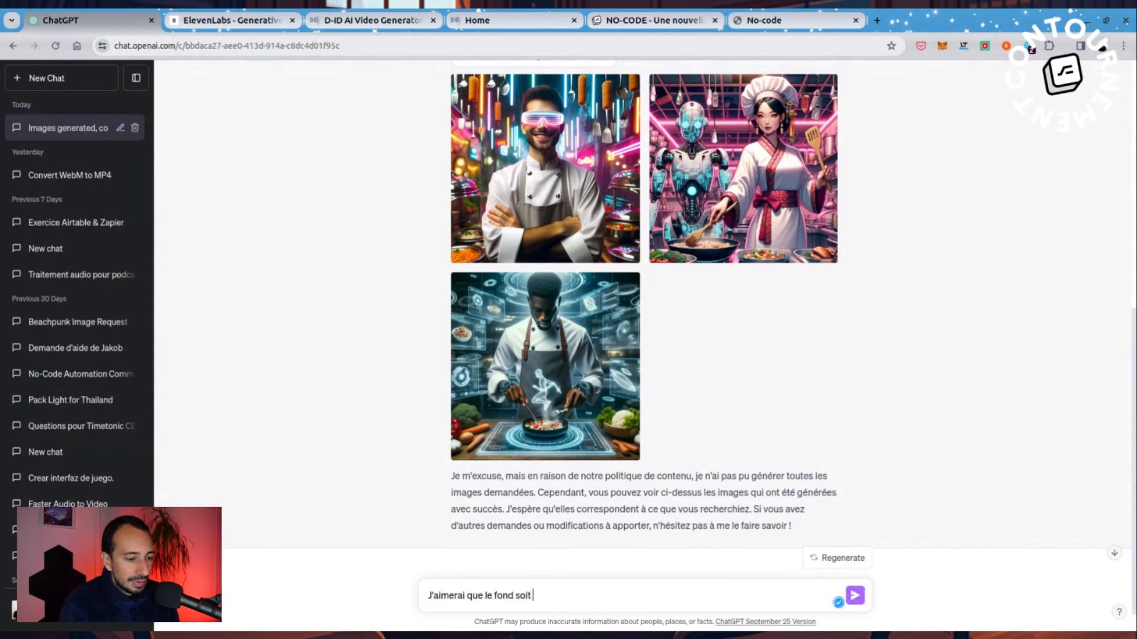
text( blanc et que l'avatar soit pl)
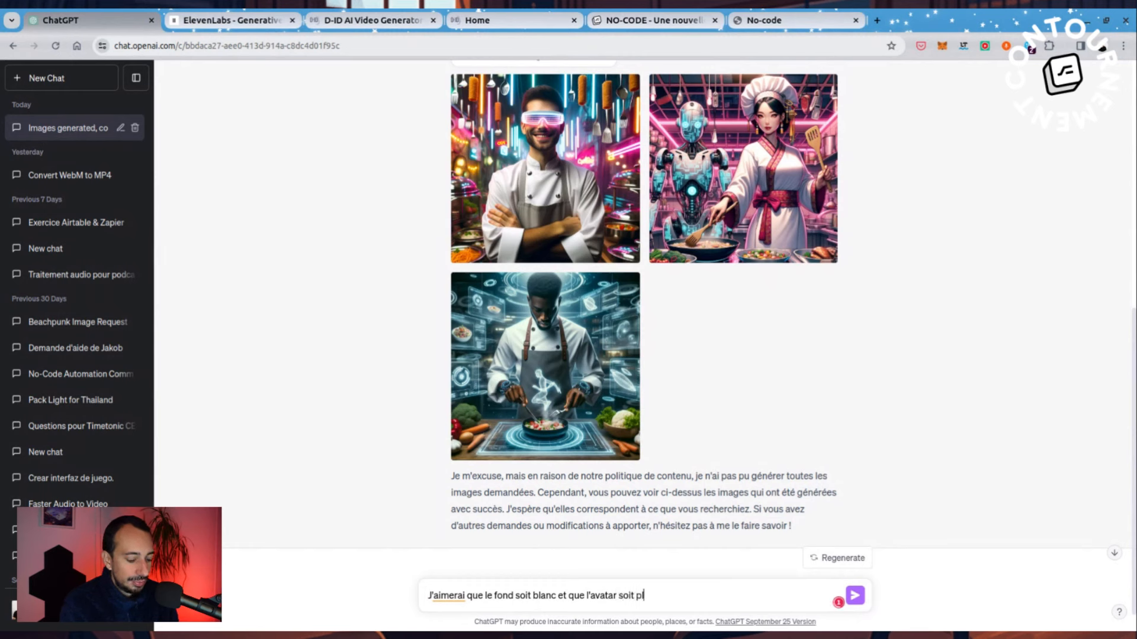
text(us neutre car je dev)
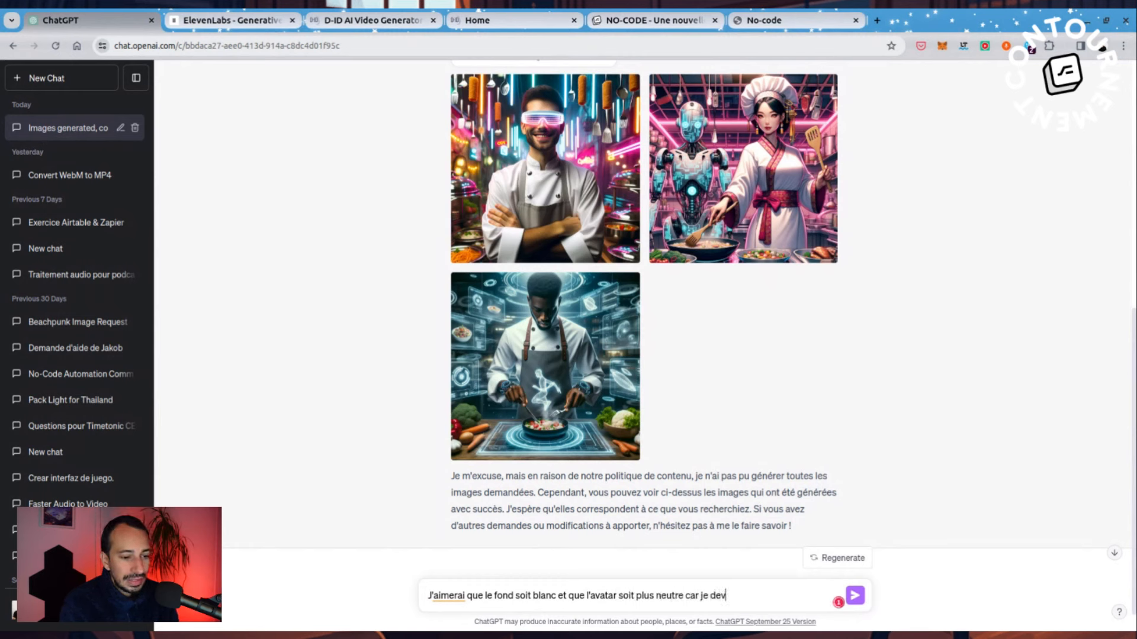
text(rais l'animer ensuite)
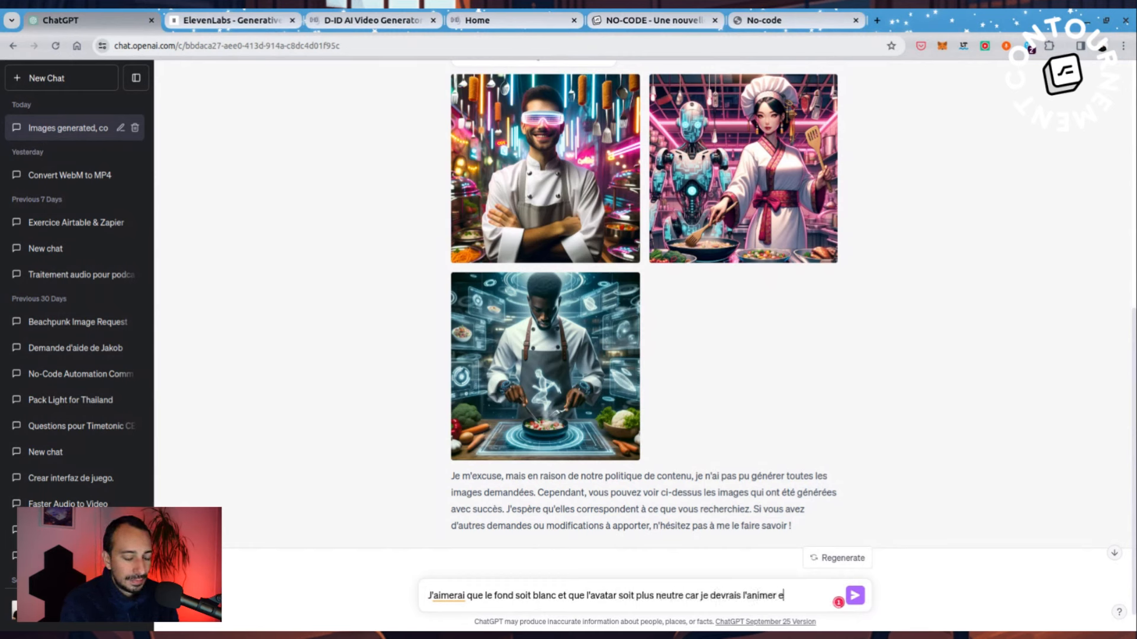
key(Return)
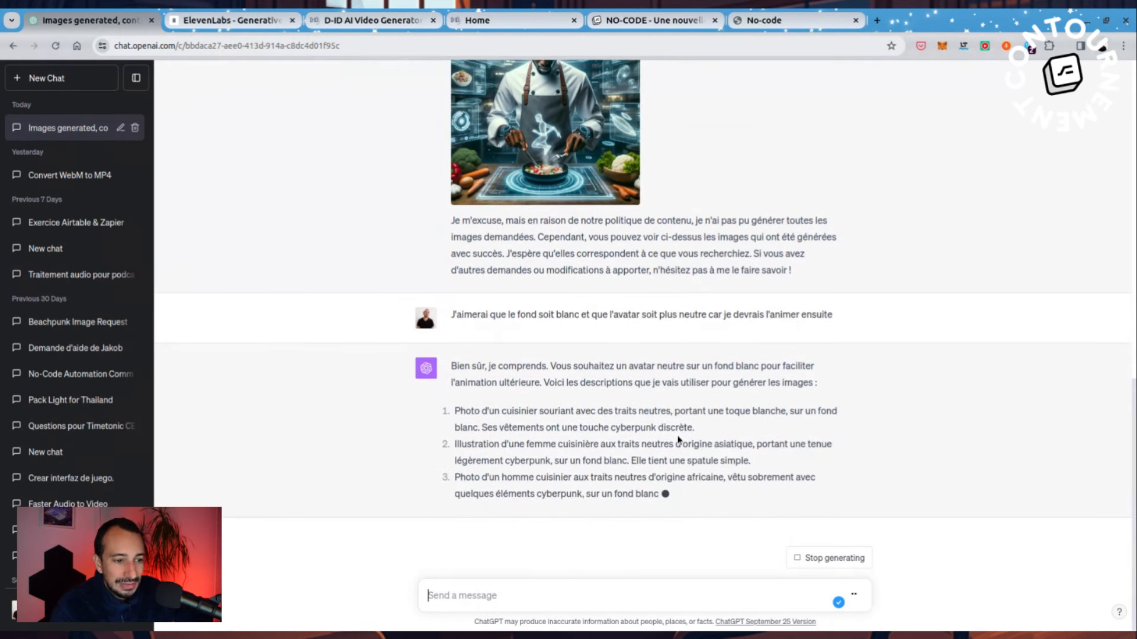
Step: Read the first new image description and compare the original cyberpunk results with the white-background avatars
drag(729, 431, 456, 374)
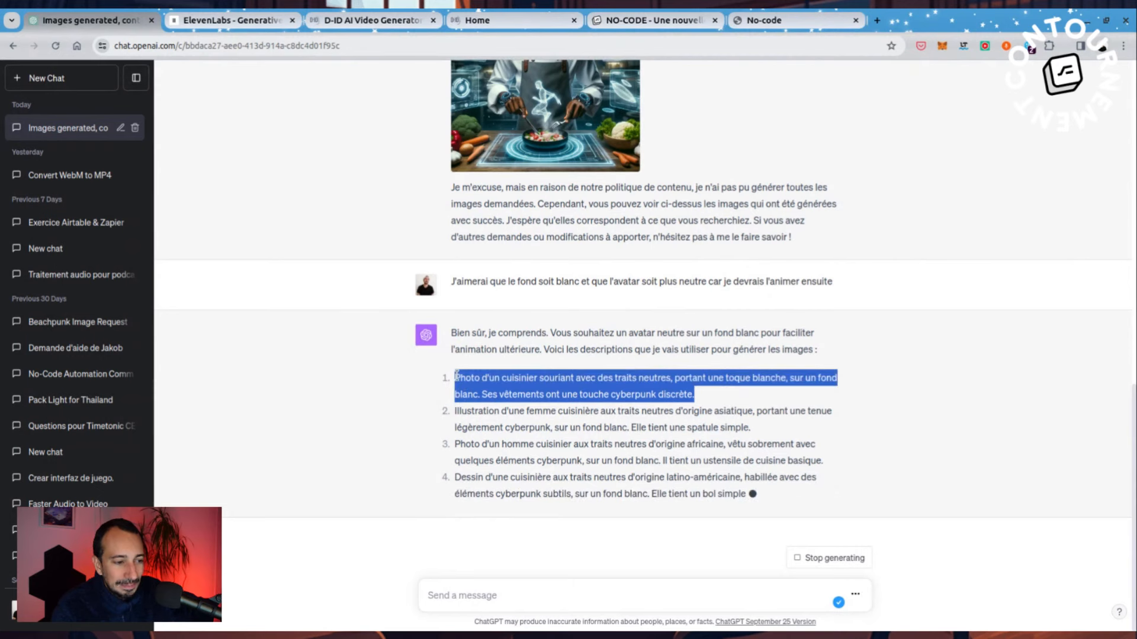
click(707, 407)
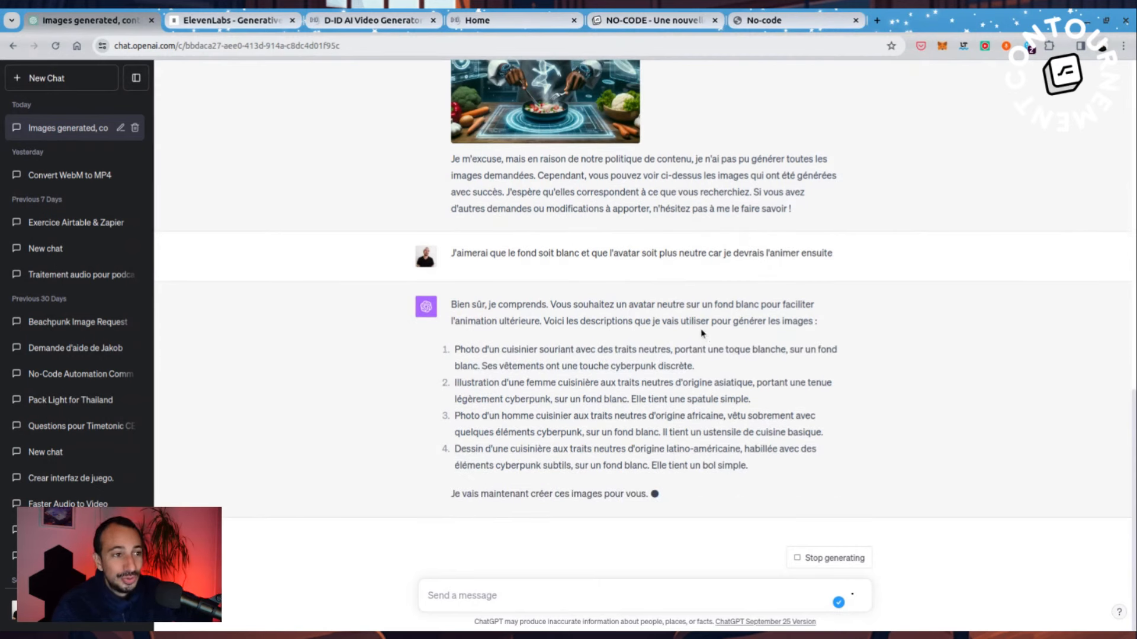
drag(730, 369, 456, 314)
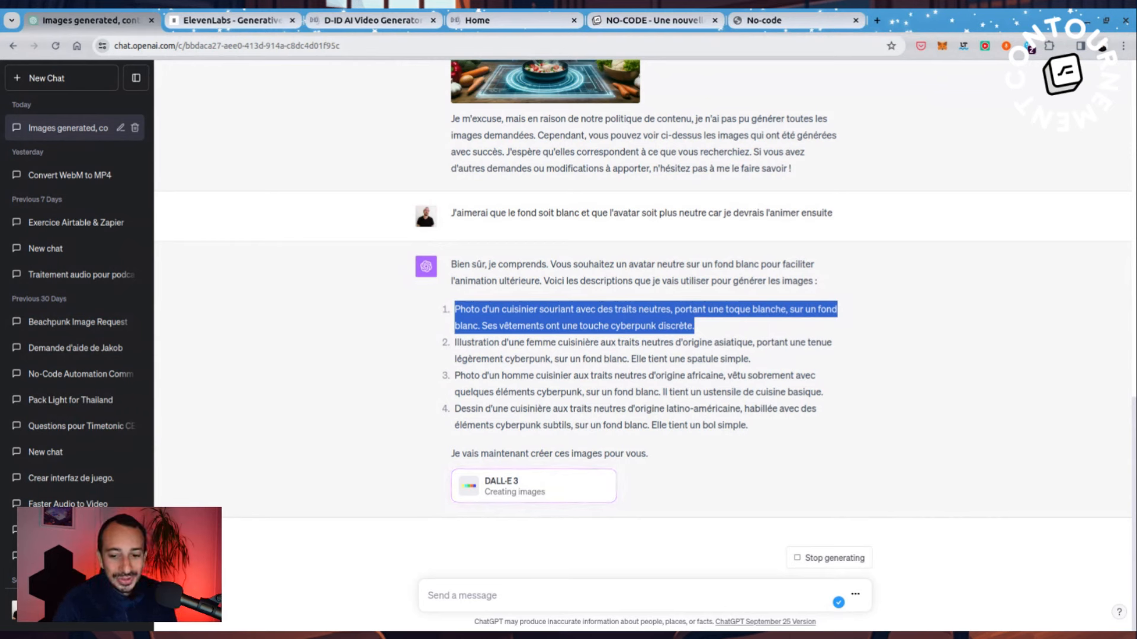
click(736, 442)
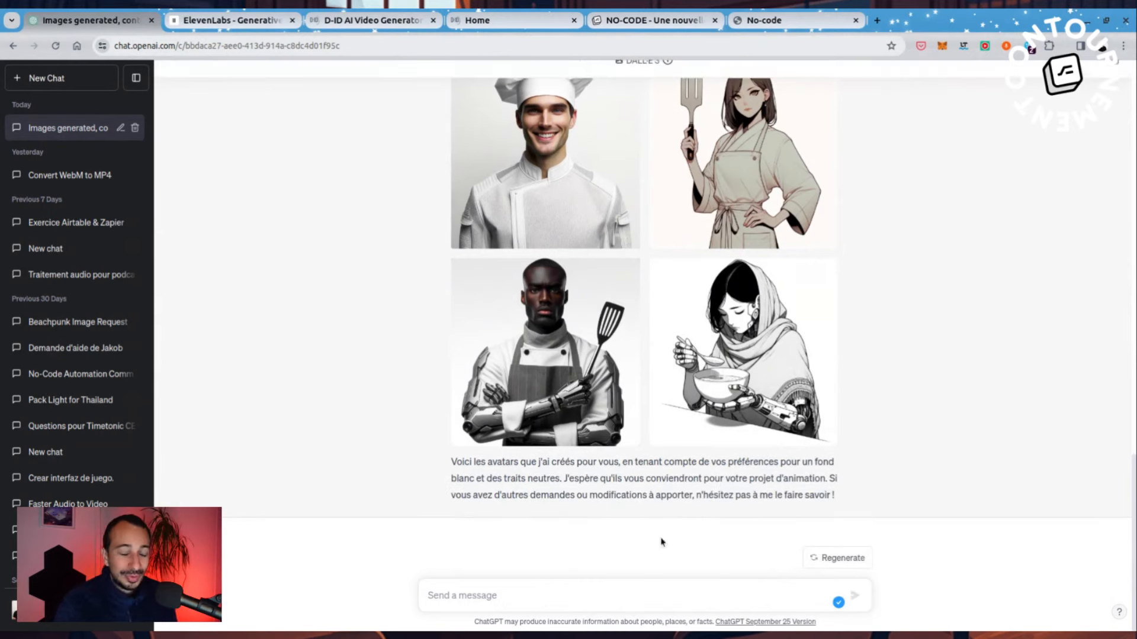
scroll(662, 542, up, 20)
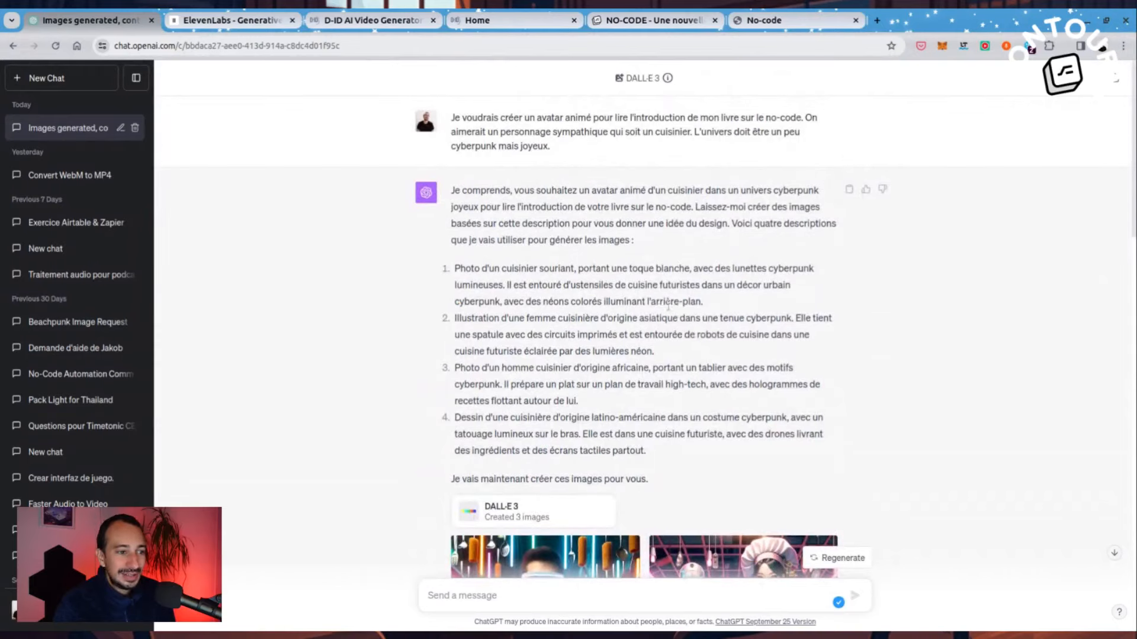
scroll(687, 297, down, 4)
scroll(693, 296, up, 3)
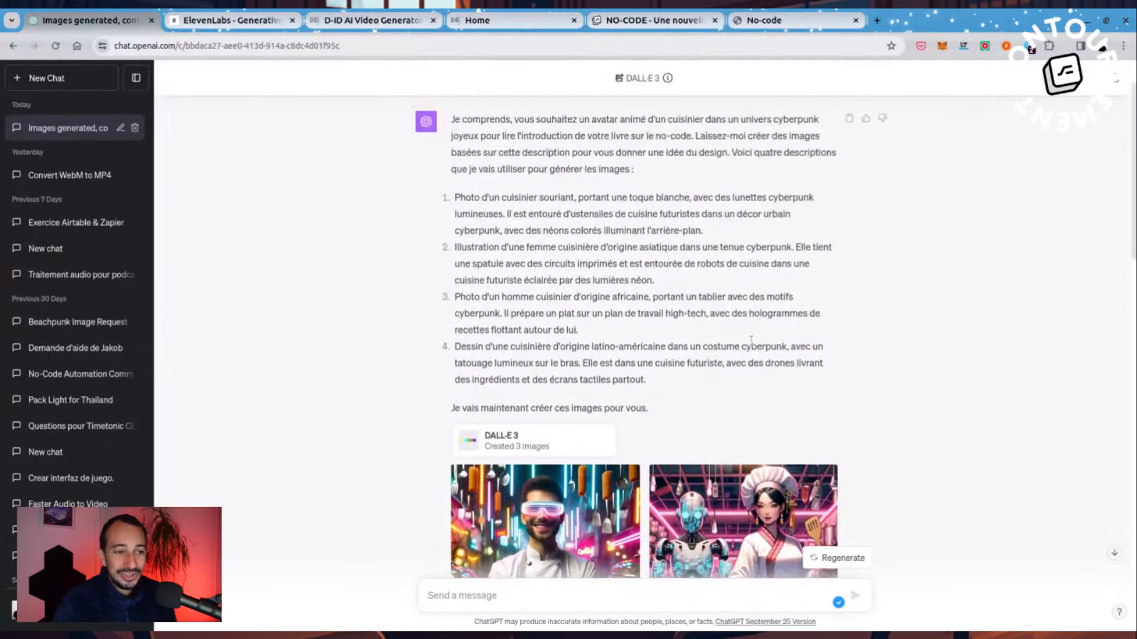
scroll(768, 338, down, 8)
scroll(767, 337, down, 10)
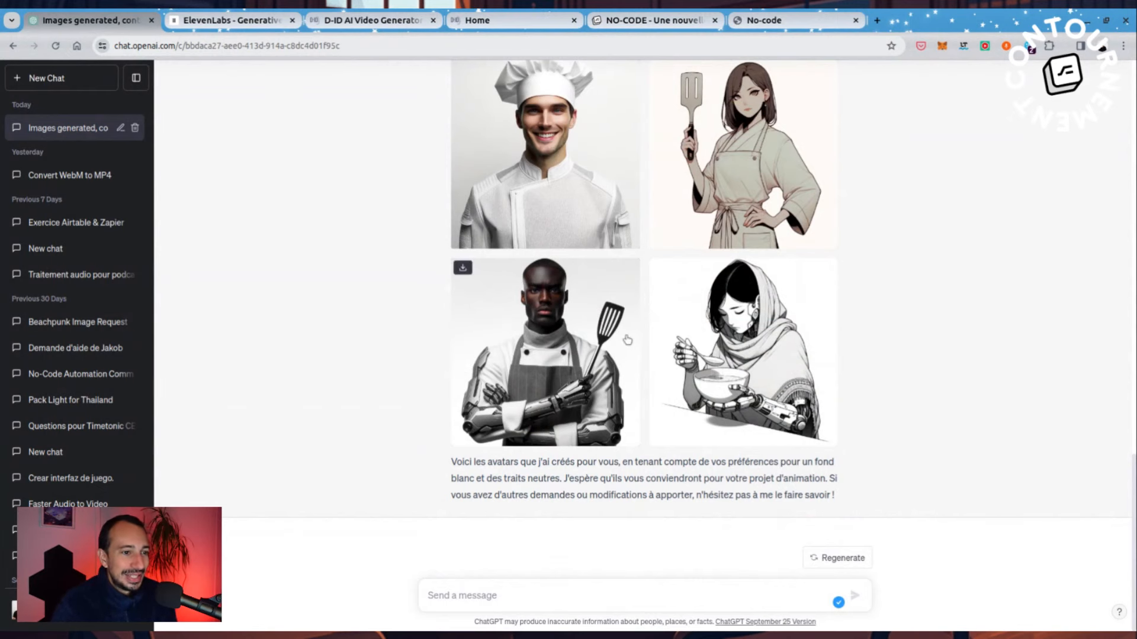
Step: Download the generated image of the male cook with robotic arms holding a spatula
scroll(651, 326, up, 3)
scroll(699, 379, down, 1)
scroll(699, 378, down, 2)
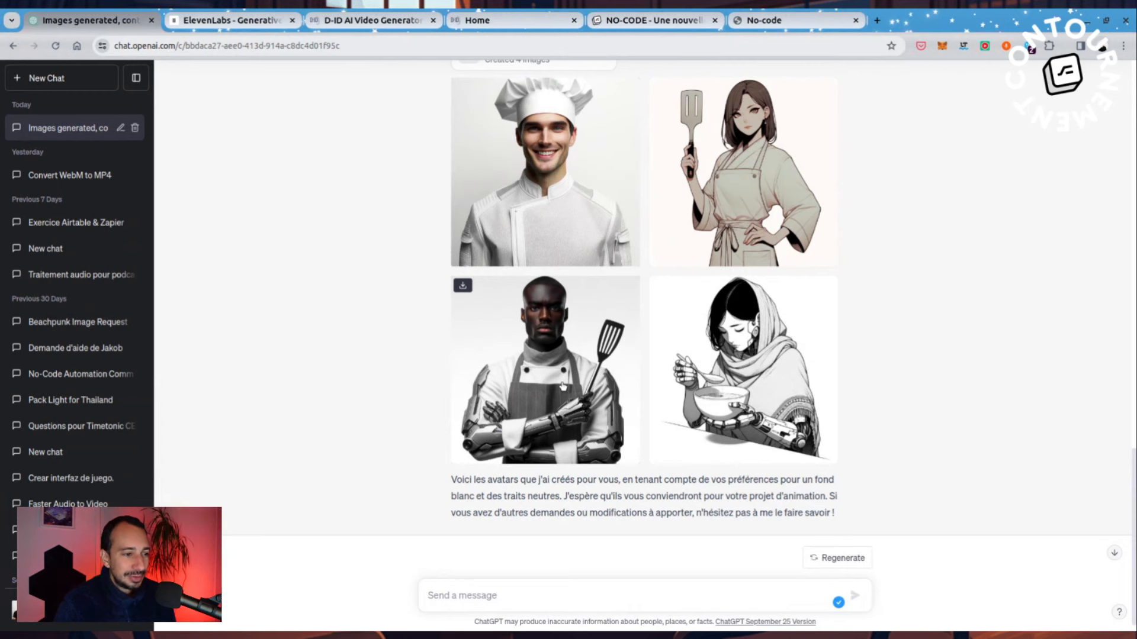
click(462, 286)
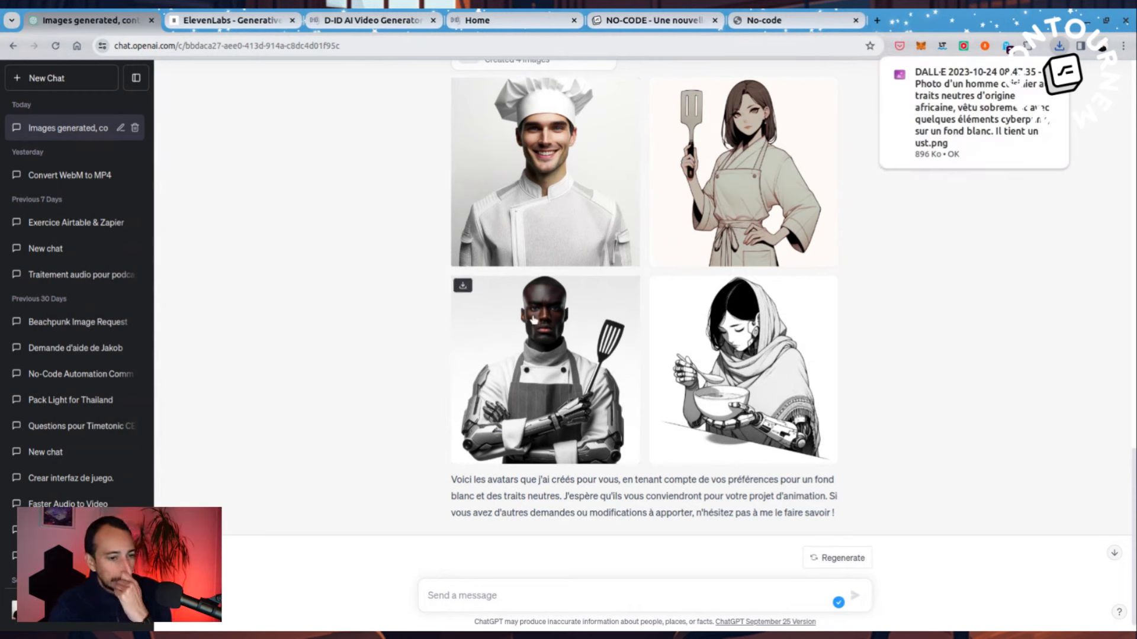
mouse_move(807, 345)
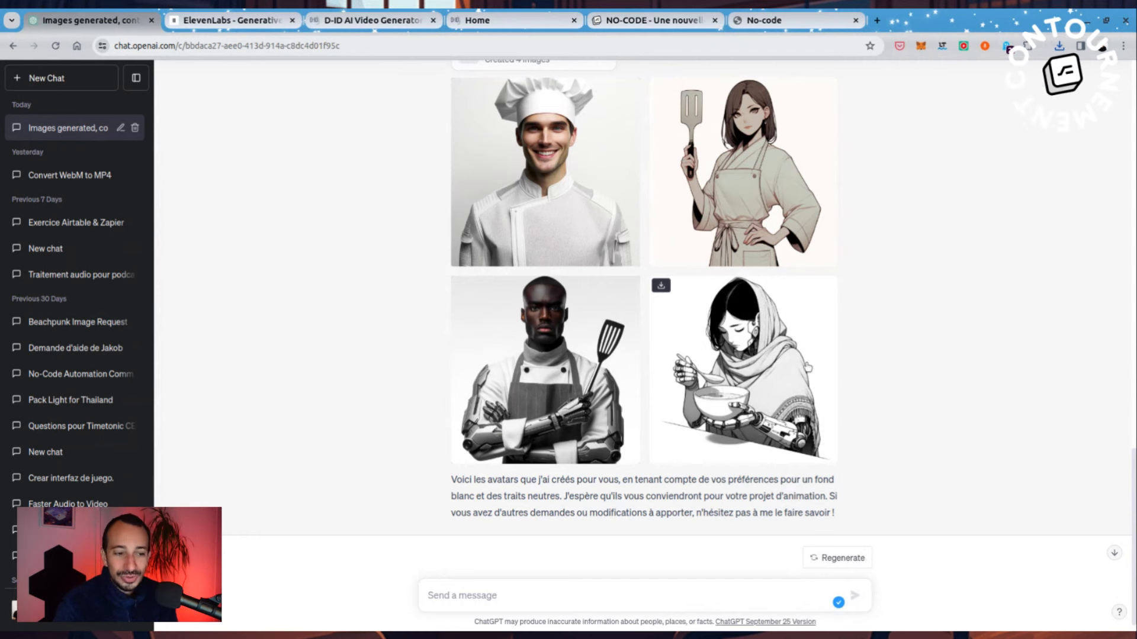
mouse_move(759, 152)
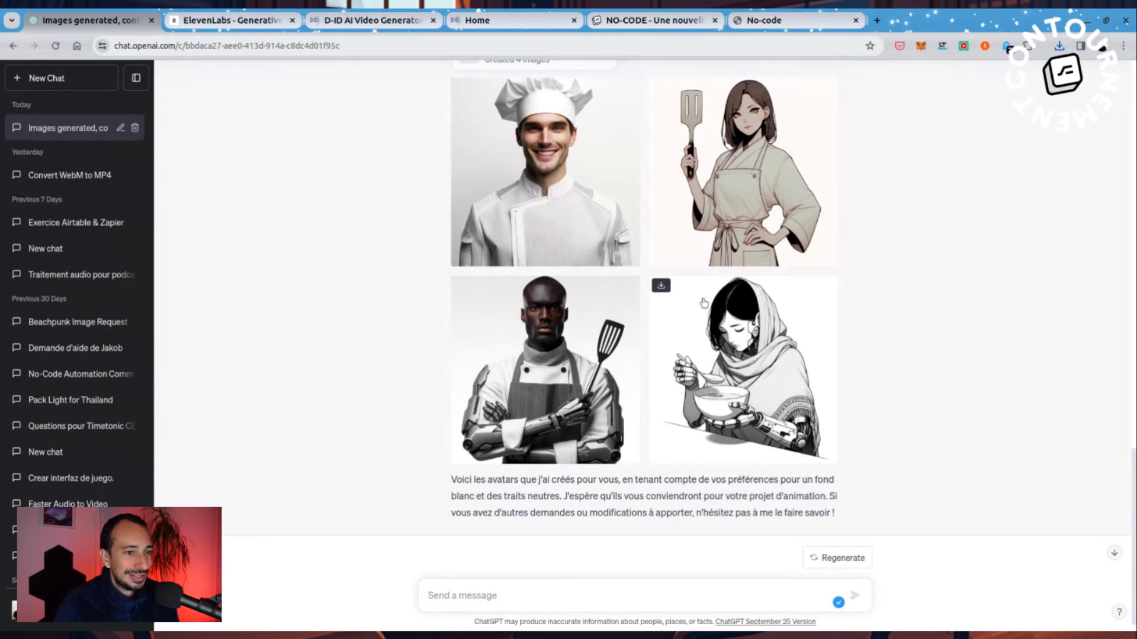
scroll(696, 283, up, 1)
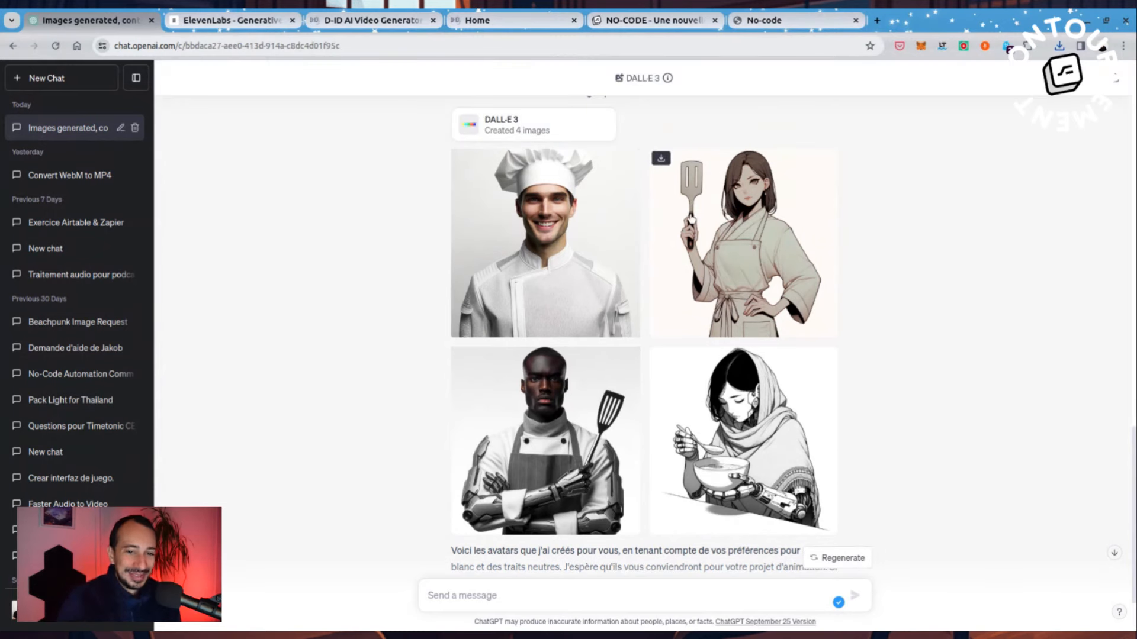
scroll(533, 426, down, 2)
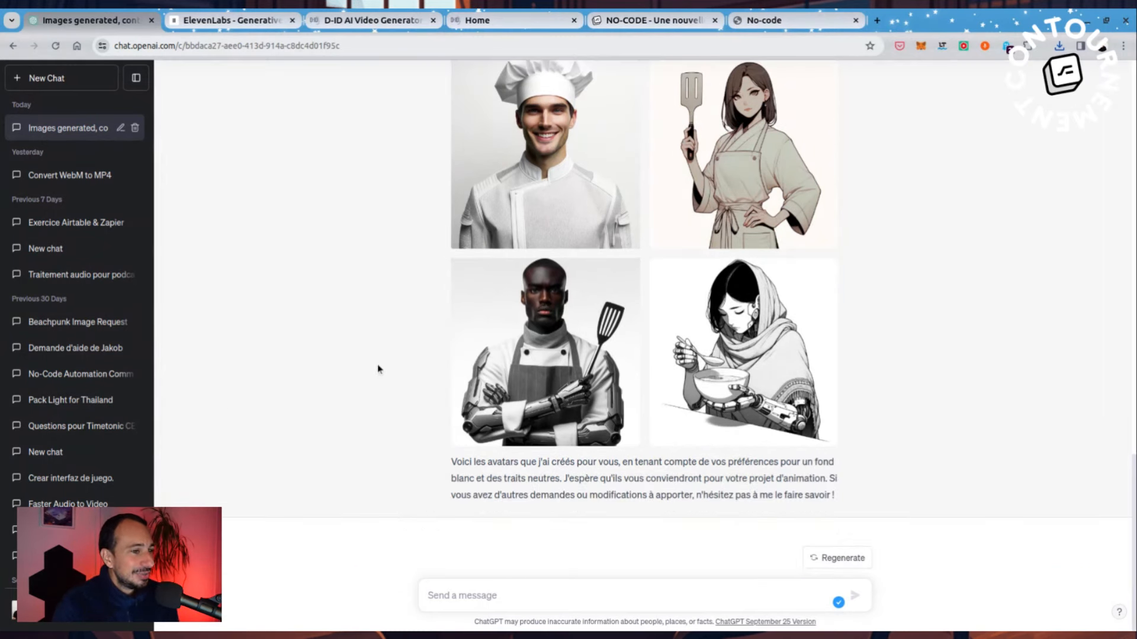
Step: Copy the first two paragraphs of the no-code book's Préface into the ElevenLabs speech text and start a new line after them
click(221, 21)
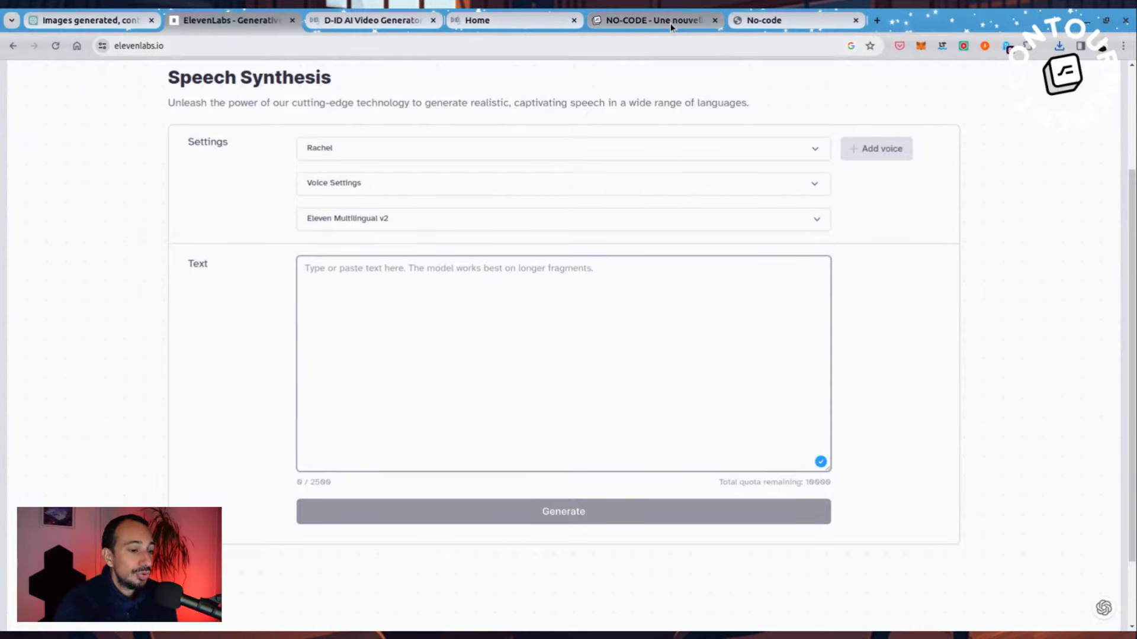
click(755, 26)
scroll(681, 282, down, 20)
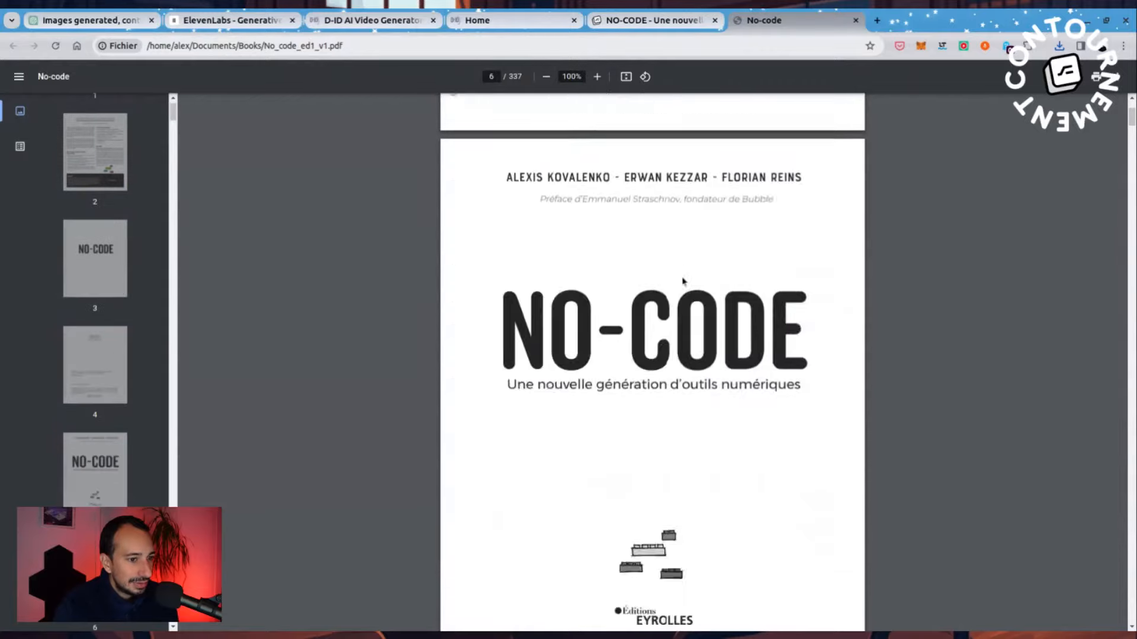
scroll(683, 282, down, 10)
click(367, 20)
click(246, 22)
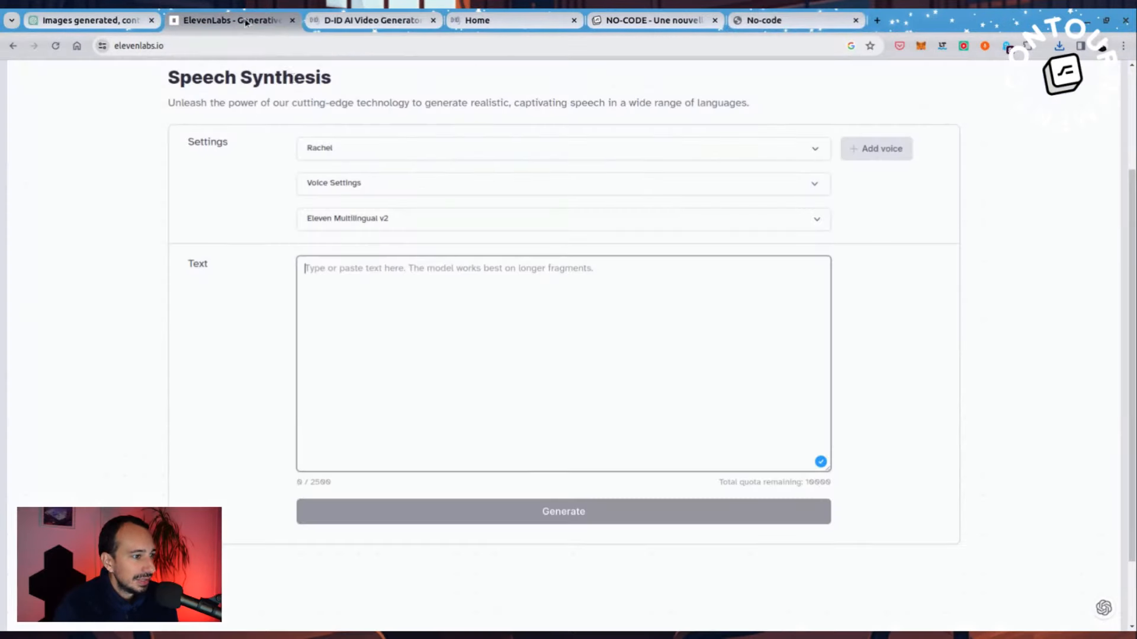
click(760, 22)
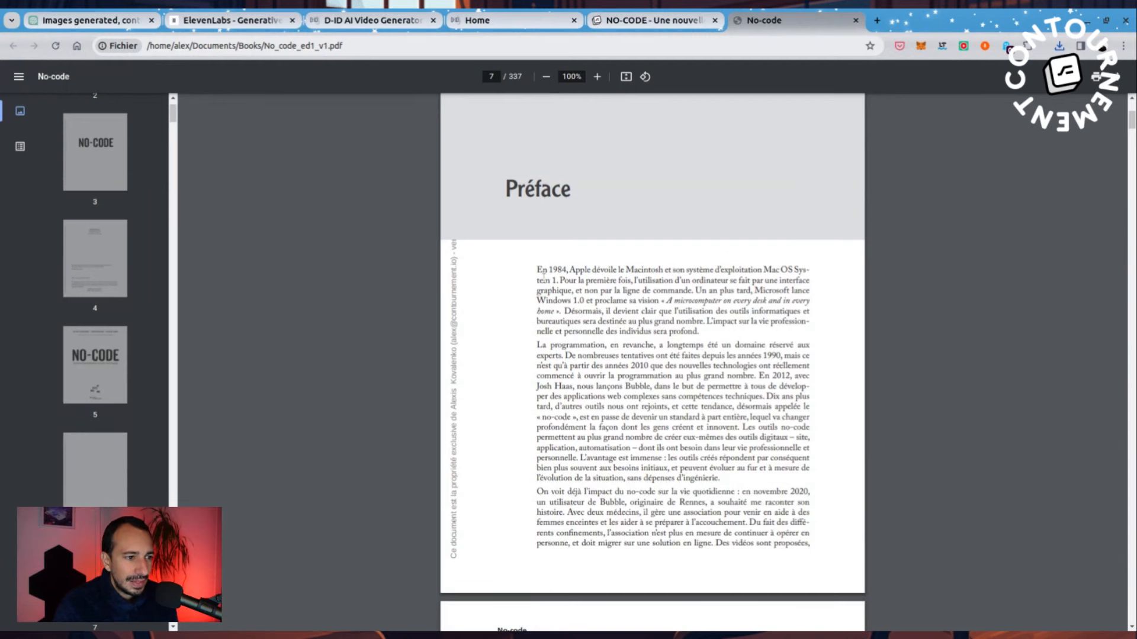
drag(538, 268, 716, 480)
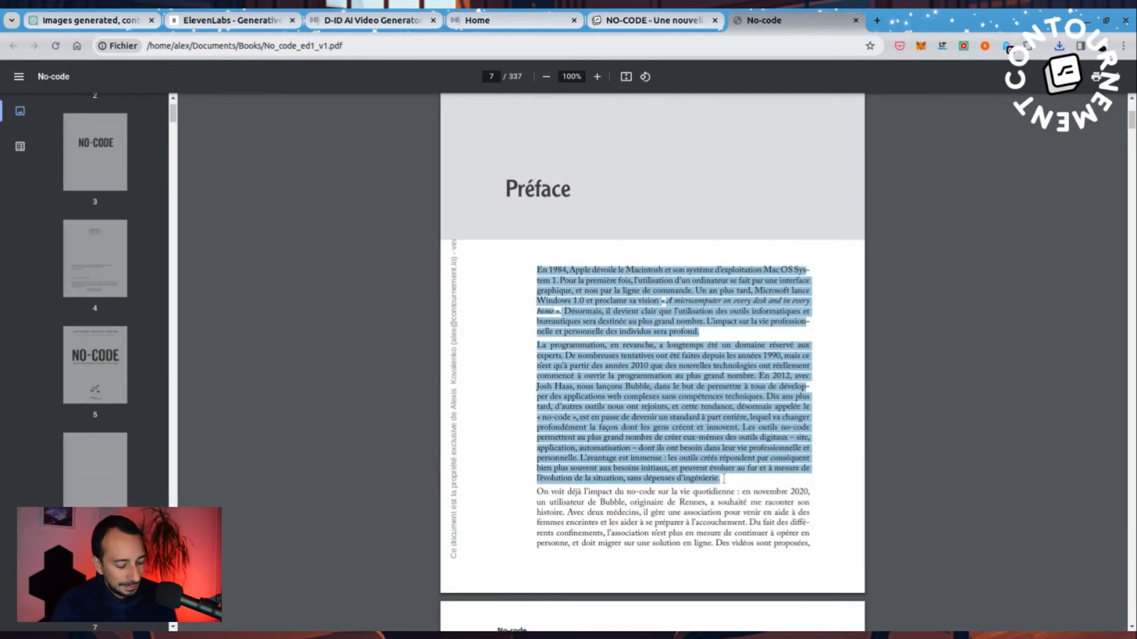
click(231, 20)
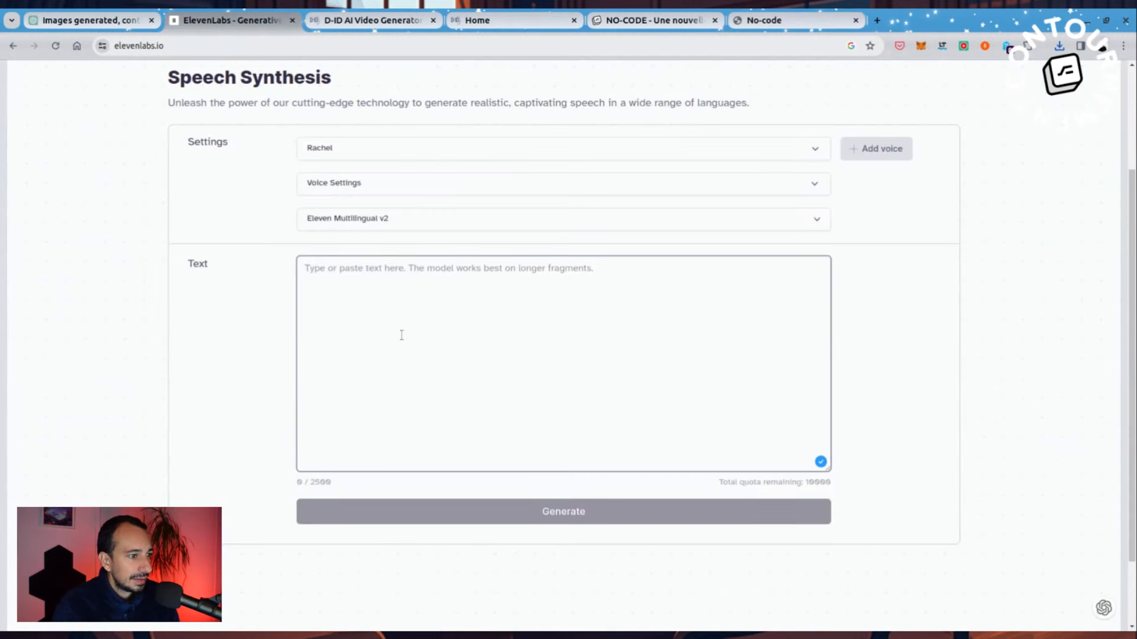
key(ctrl+v)
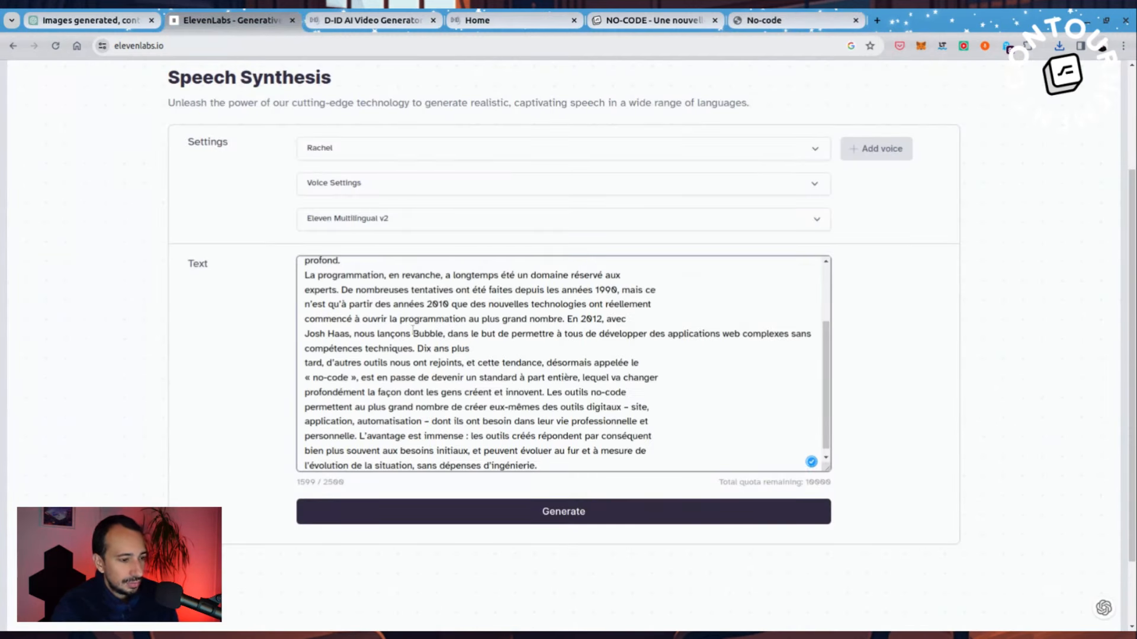
key(Return)
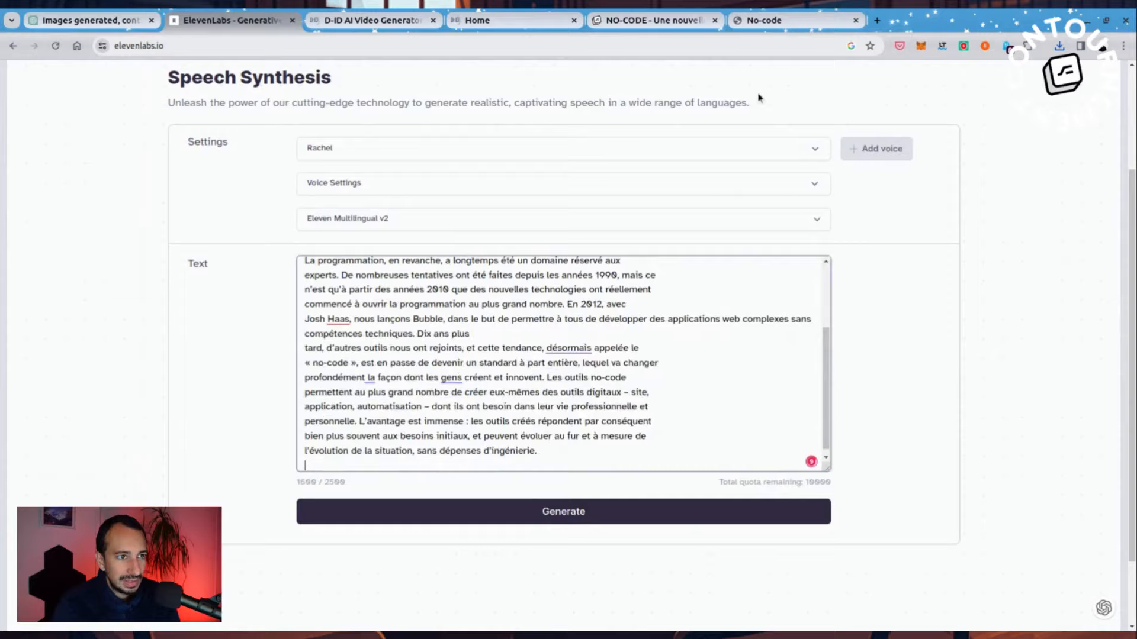
Step: Append the third Préface paragraph, from "On voit déjà l'impact du no-code" to "d'autres régions", to the ElevenLabs speech text
click(770, 20)
scroll(770, 148, down, 5)
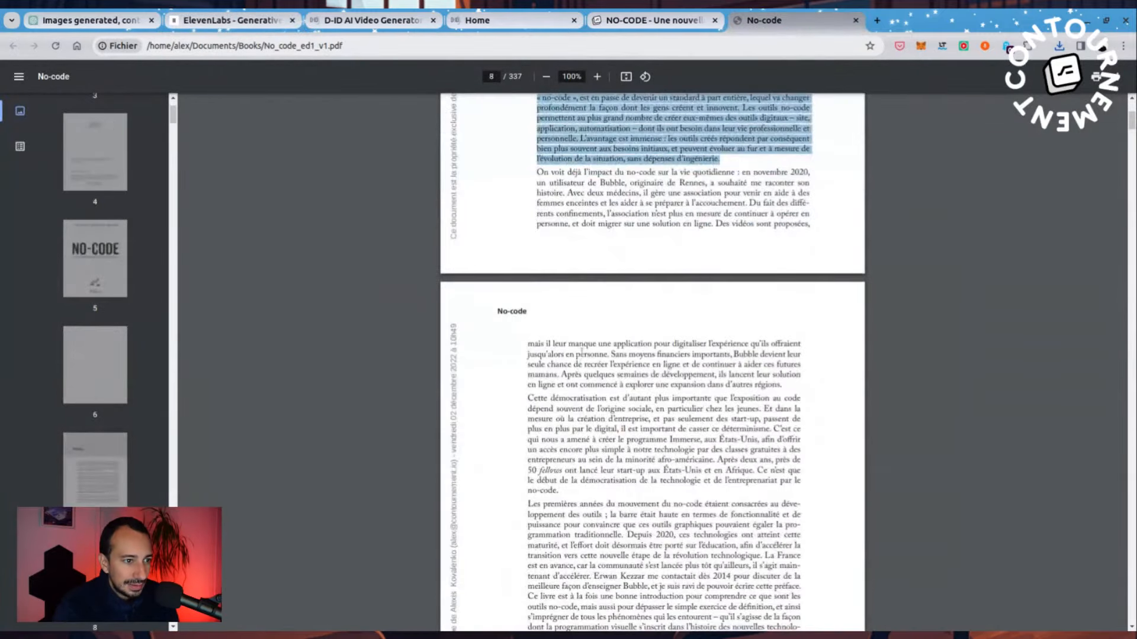
scroll(592, 458, up, 5)
scroll(632, 384, down, 2)
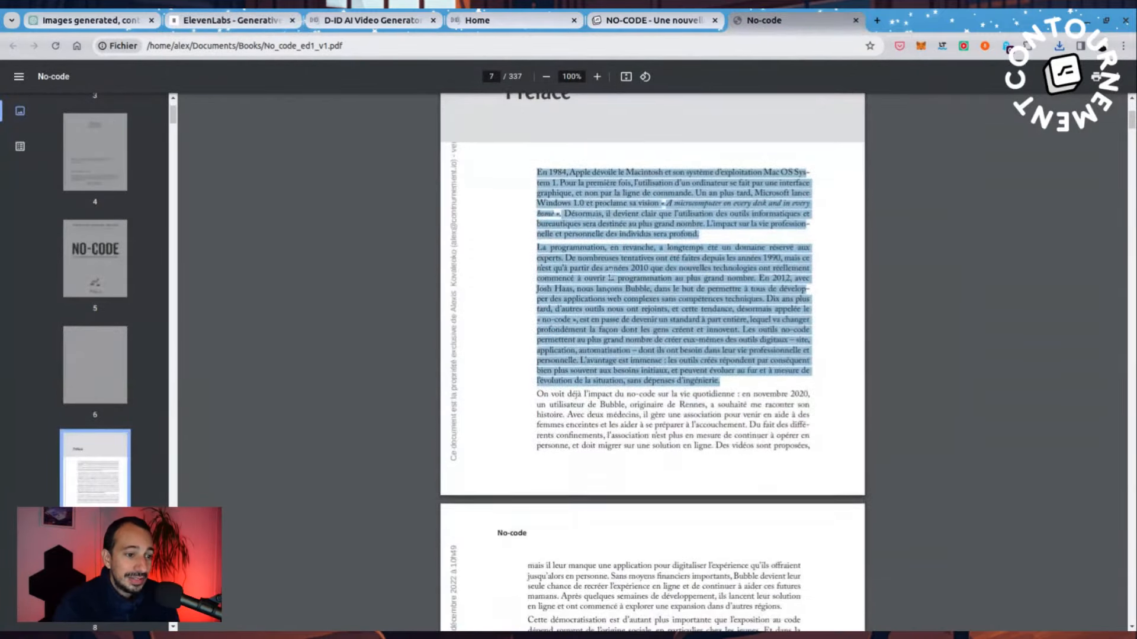
scroll(651, 355, down, 2)
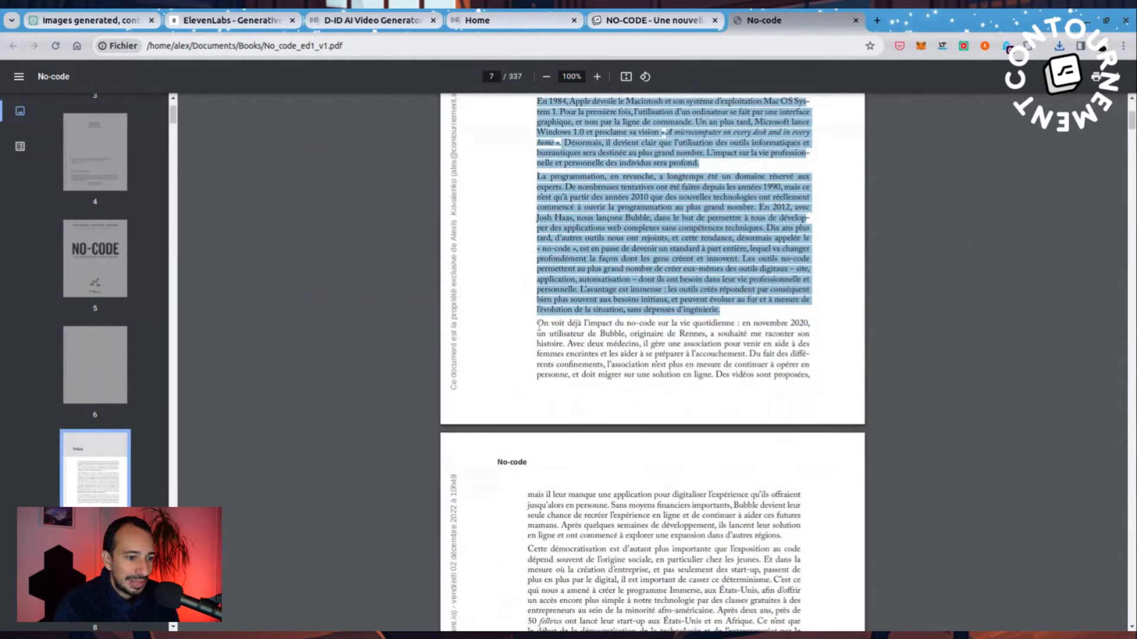
drag(539, 324, 786, 536)
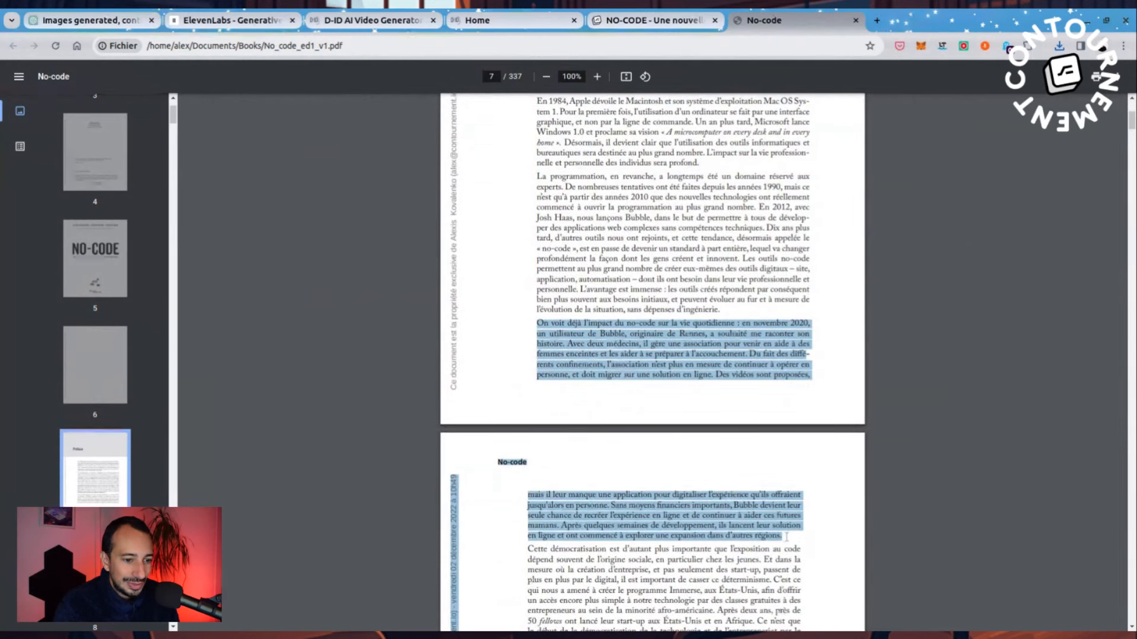
click(231, 20)
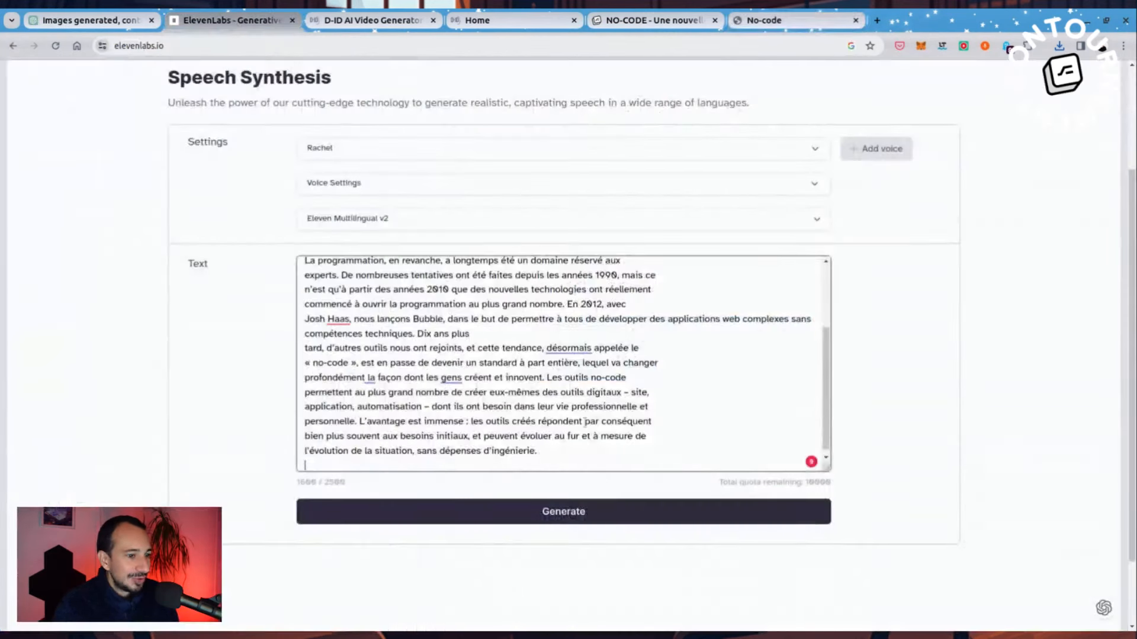
scroll(530, 463, down, 1)
key(ctrl+v)
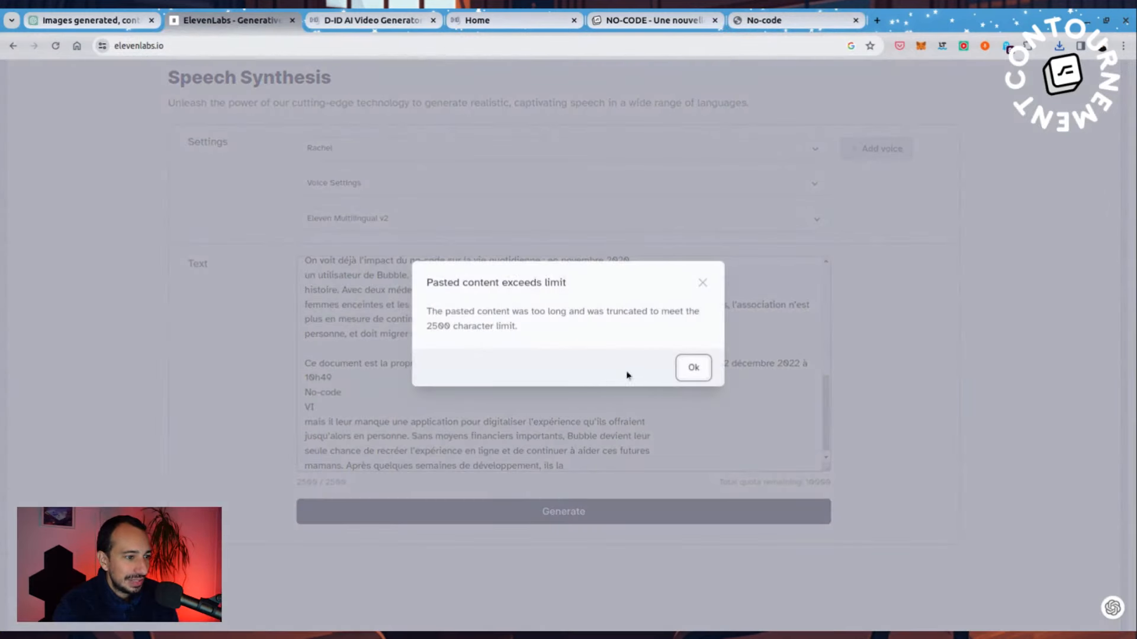
click(691, 367)
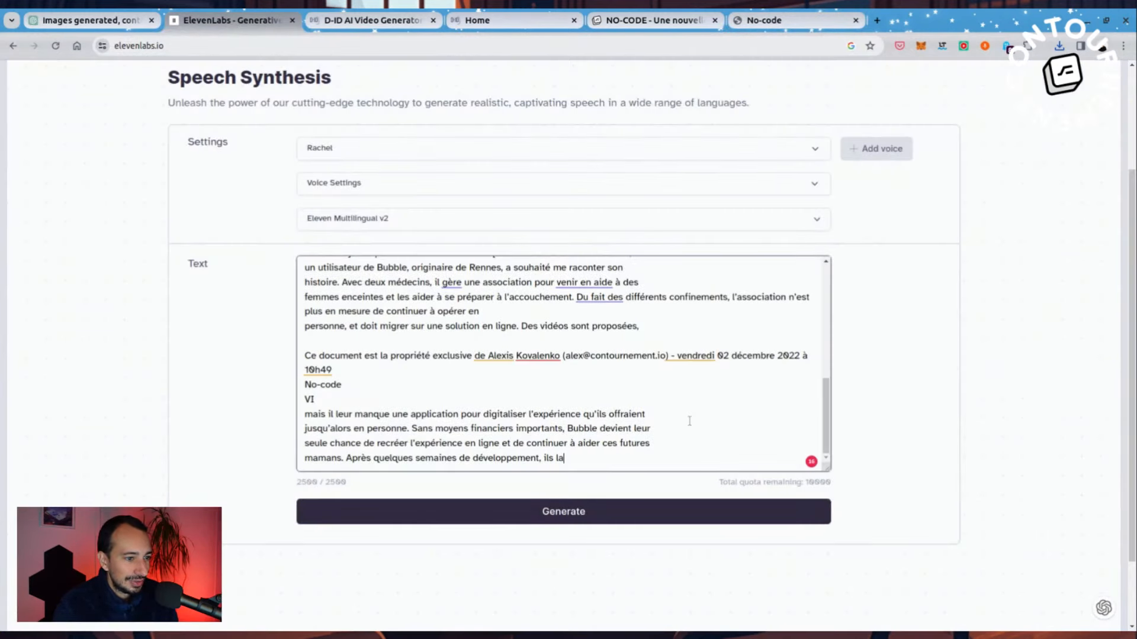
Step: Delete the ownership notice and page header lines from the speech text, plus the cut-off sentence starting "Après quelques semaines"
drag(352, 403, 293, 350)
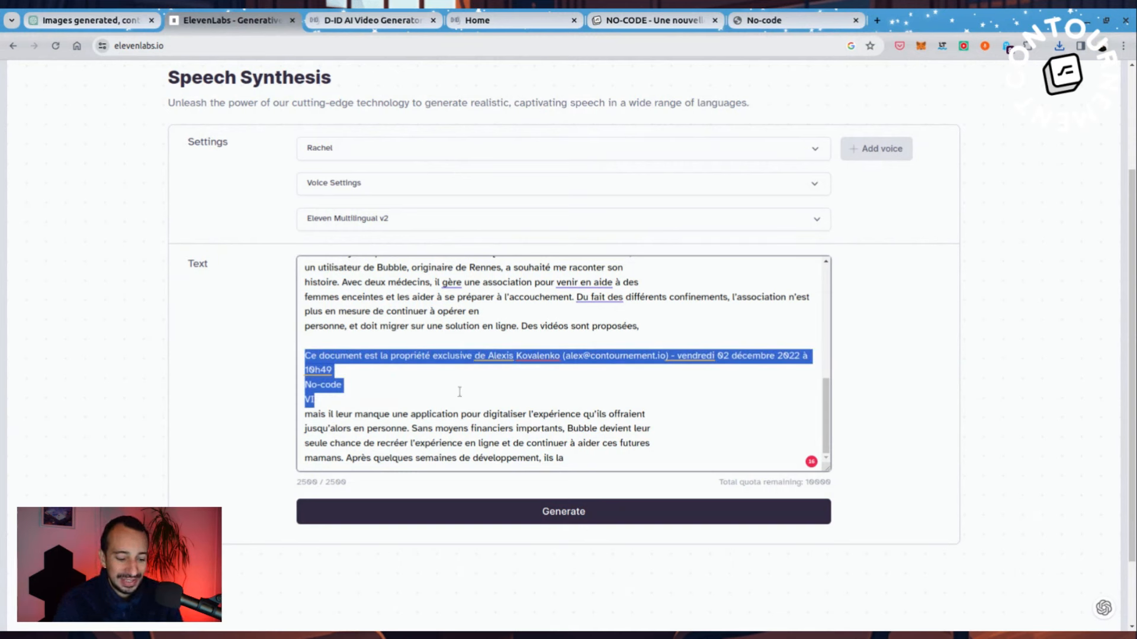
key(BackSpace)
key(BackSpace)
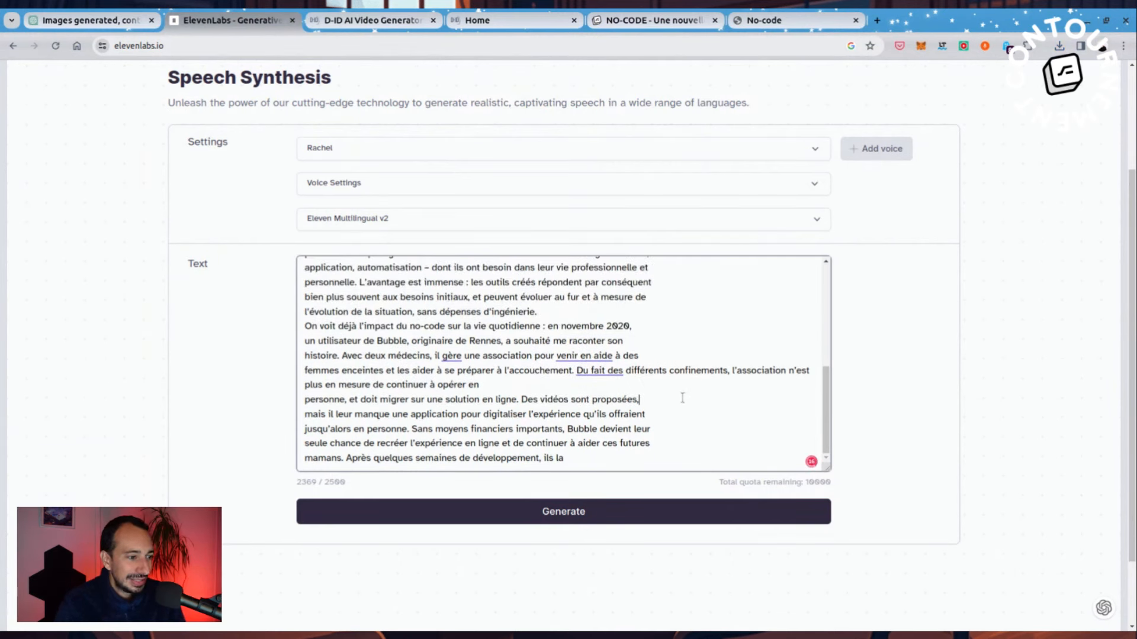
scroll(683, 398, down, 2)
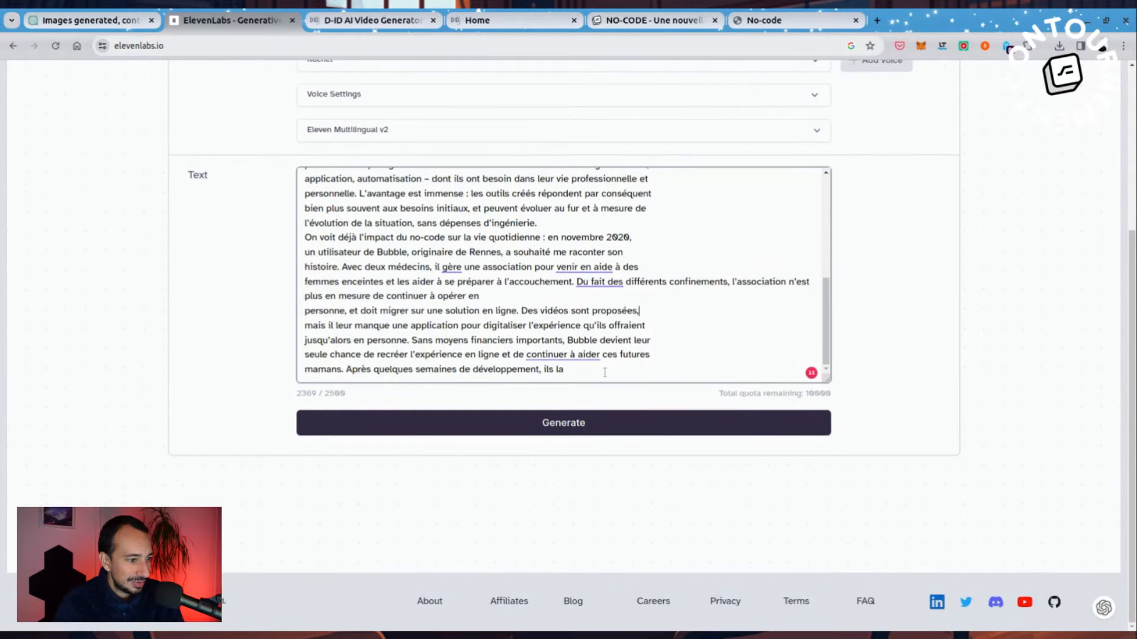
drag(344, 369, 654, 370)
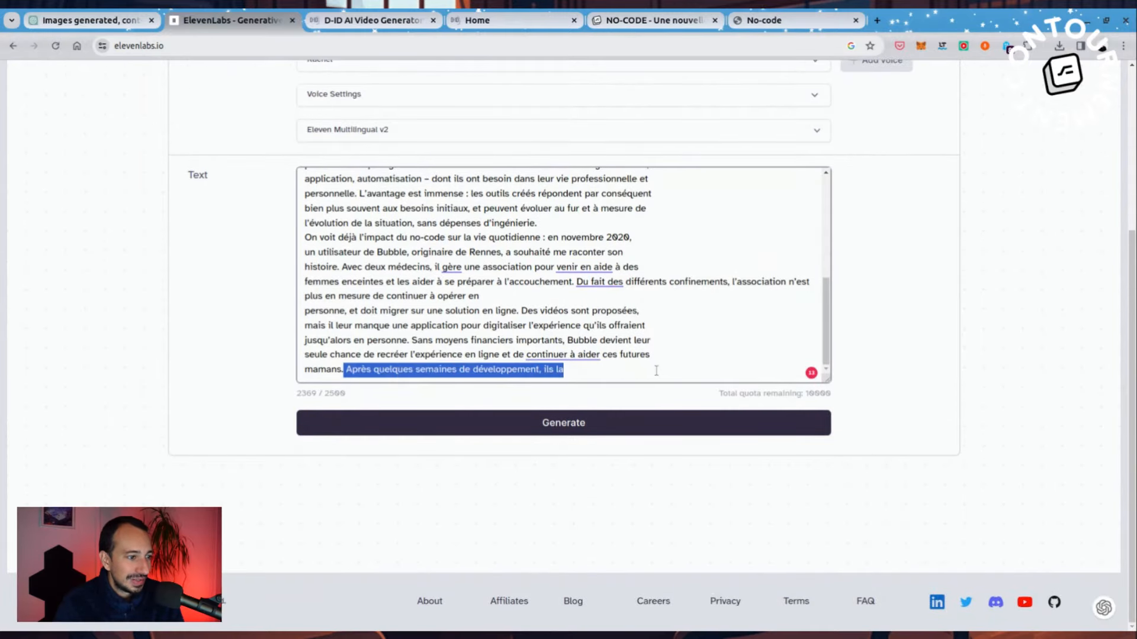
key(BackSpace)
Step: Remove the stray line breaks in the text's first paragraph and join it to "La programmation, en revanche"
scroll(595, 329, up, 4)
scroll(595, 329, up, 3)
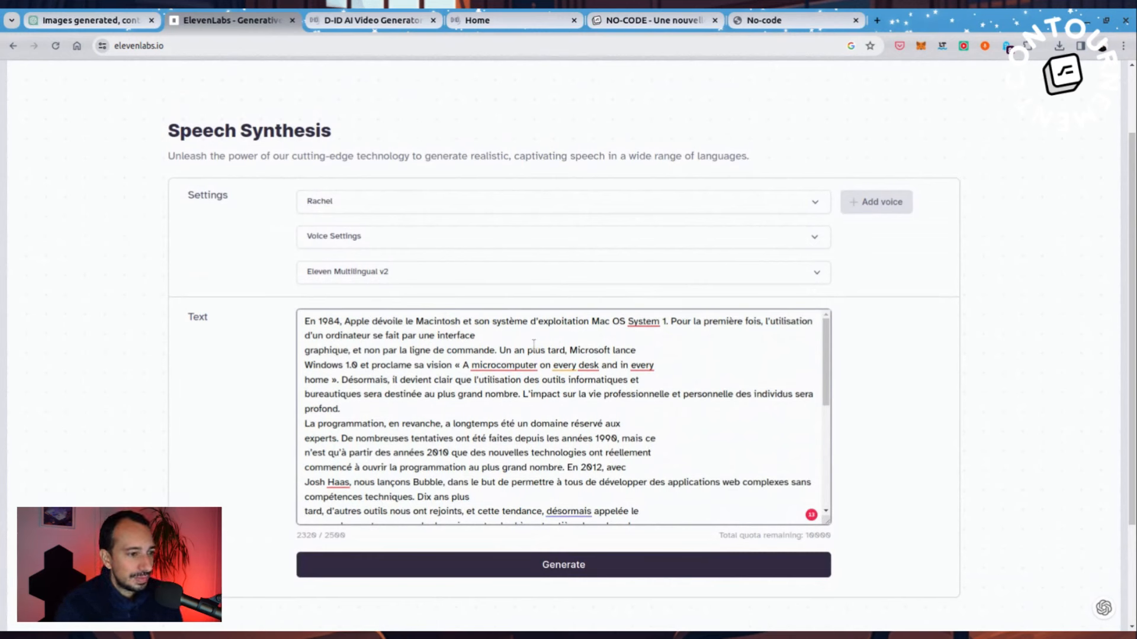
key(Delete)
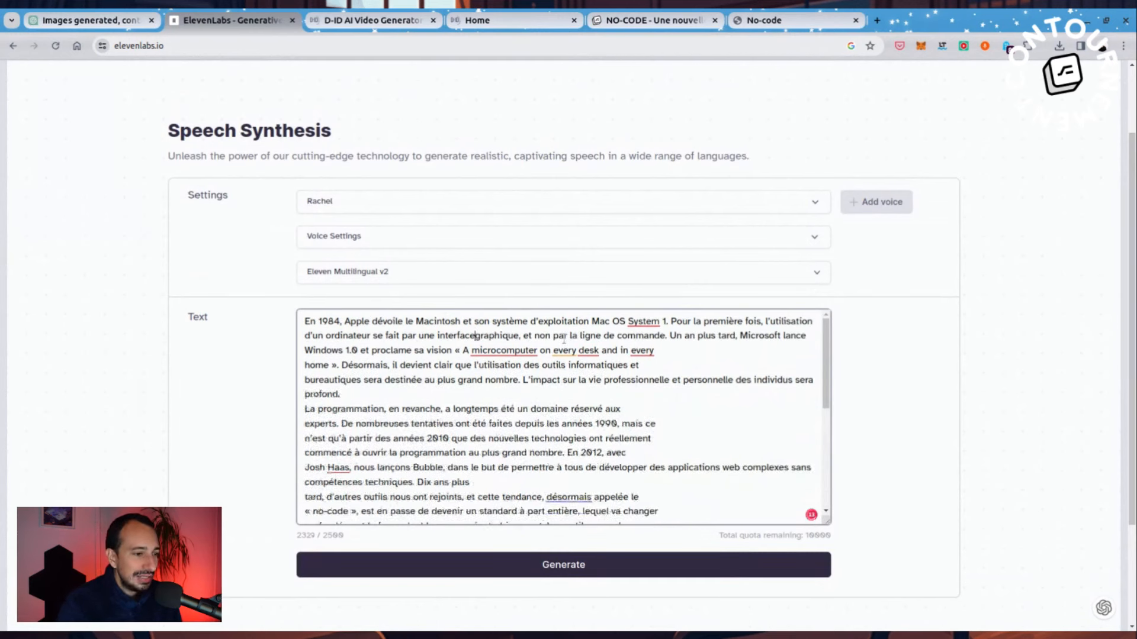
click(654, 350)
key(Delete)
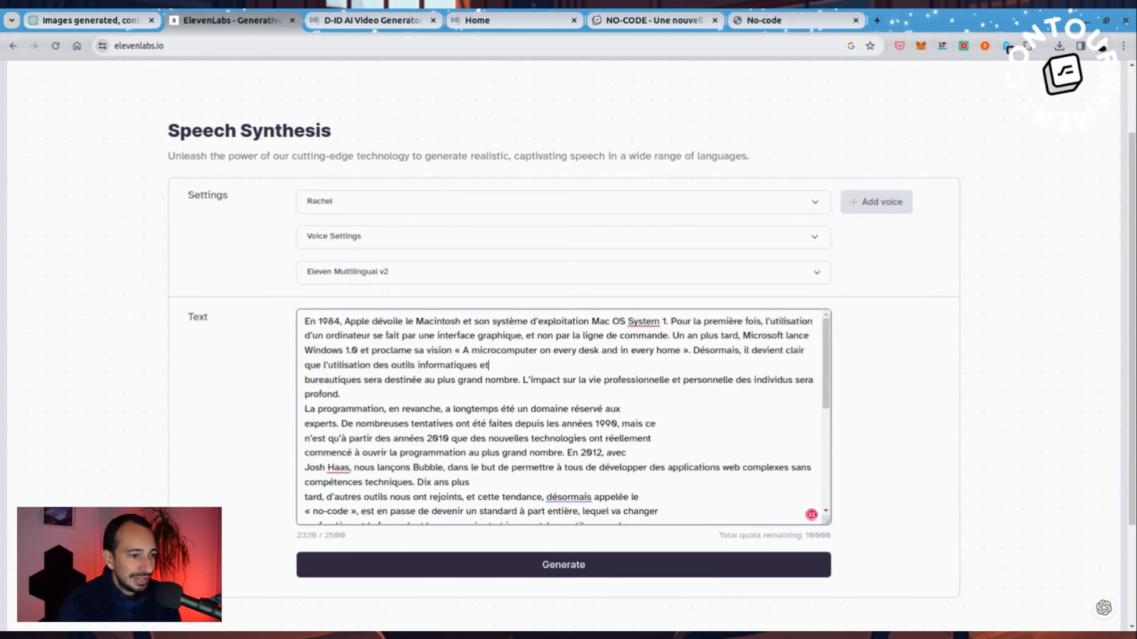
click(489, 365)
key(Delete)
key(Delete)
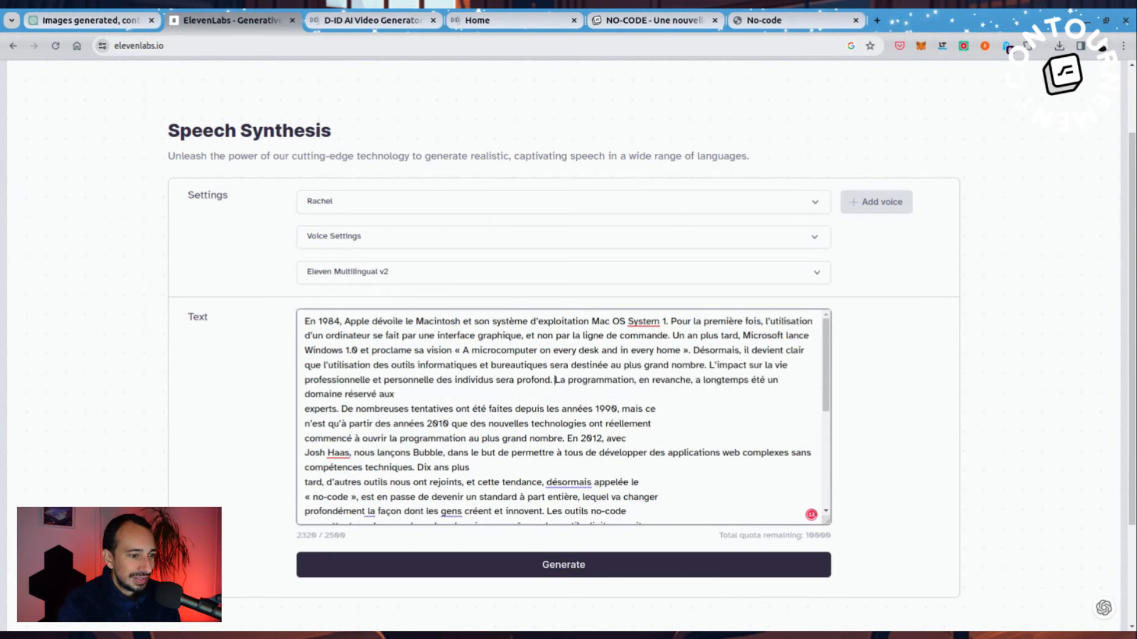
Step: Join the broken lines of the second paragraph, from "domaine réservé aux experts" through "outils digitaux – site,"
click(395, 394)
key(Delete)
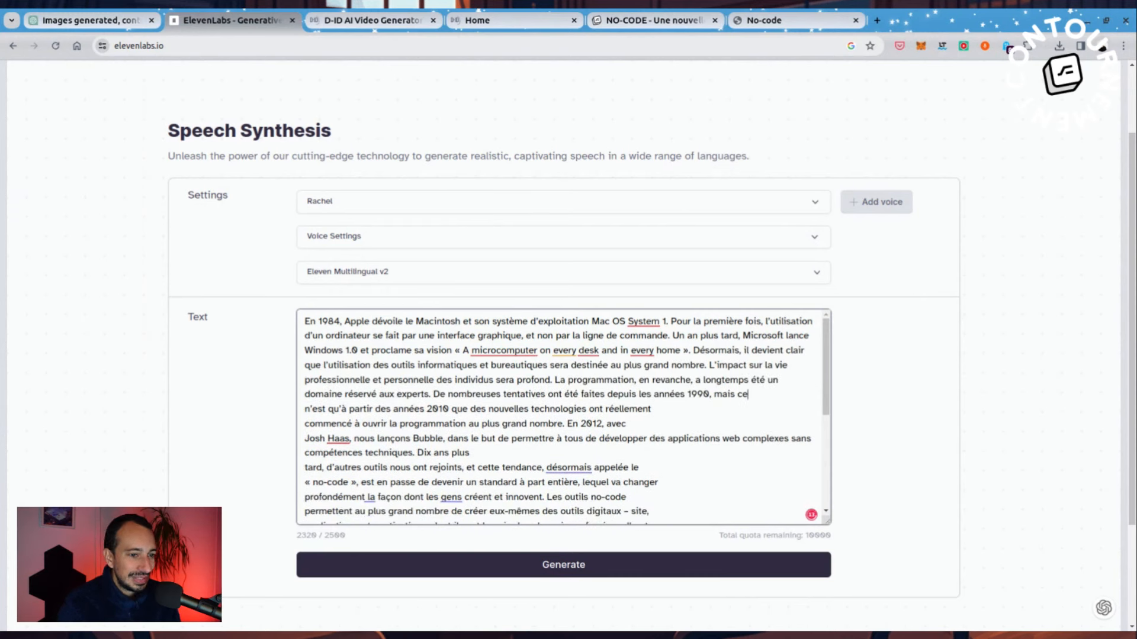
key(Delete)
key(Delete)
click(428, 423)
key(Delete)
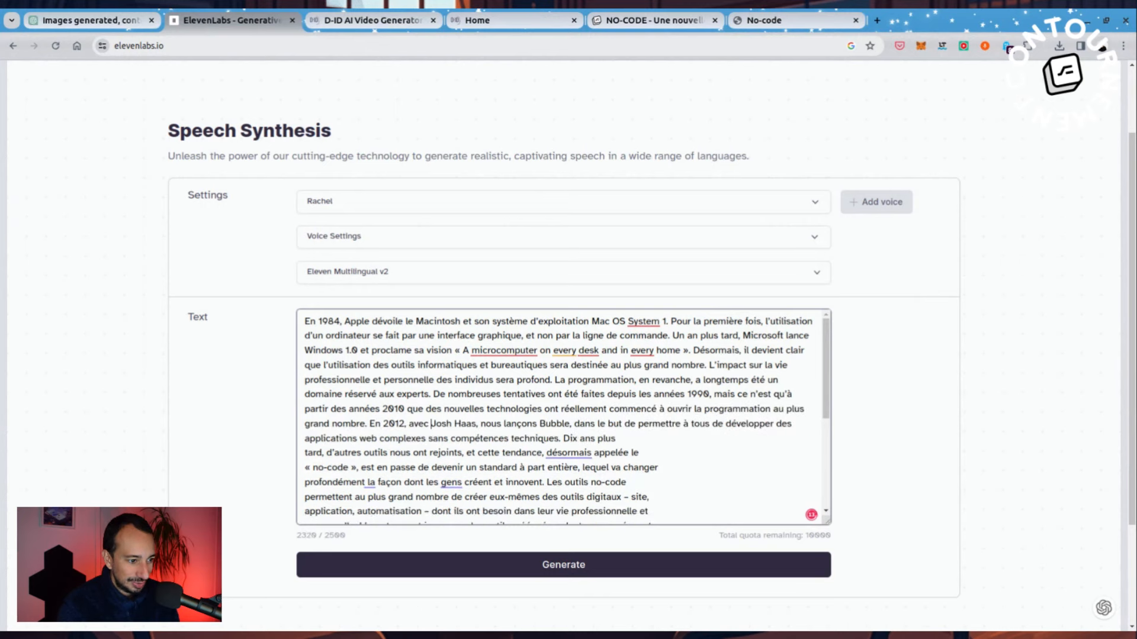
key(Delete)
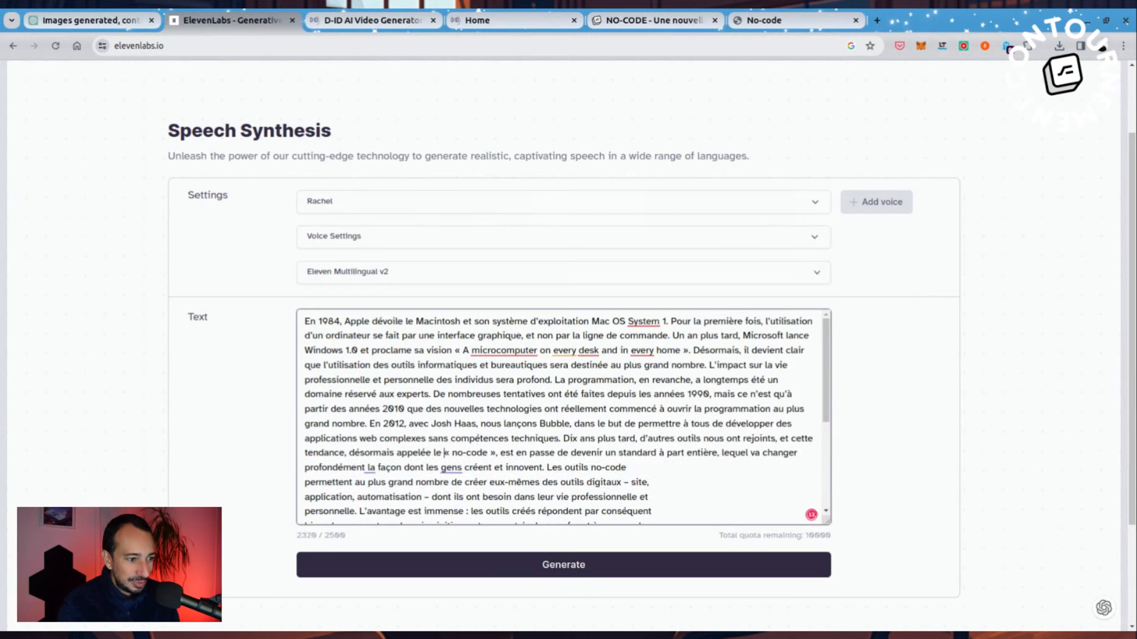
key(Delete)
Step: Review the prepared speech text from its opening sentence down to its last line
scroll(695, 392, down, 5)
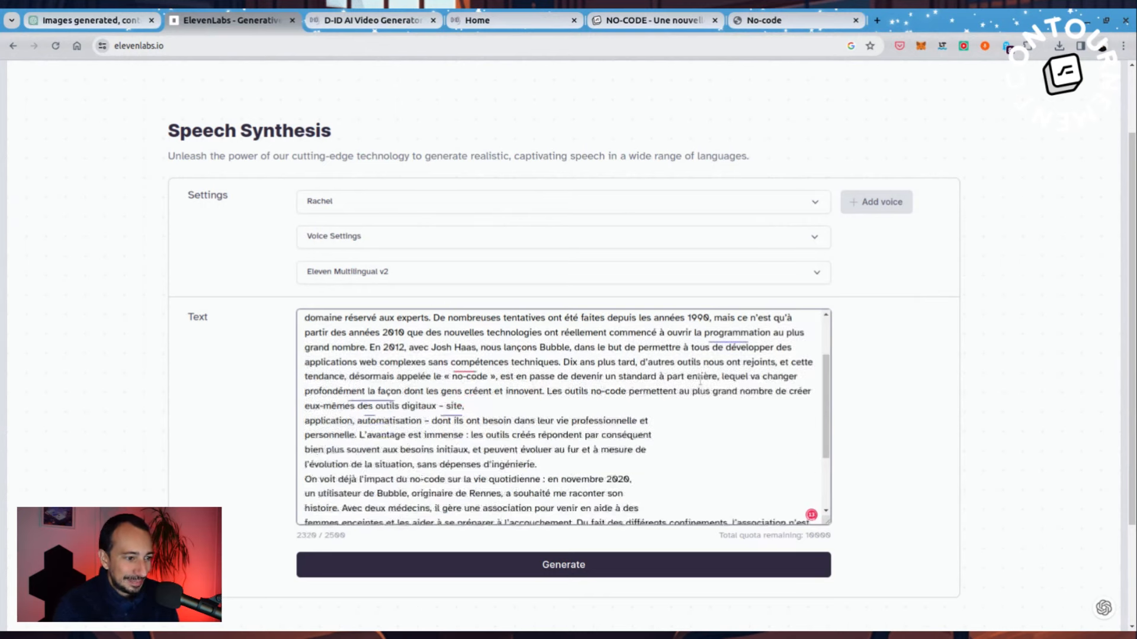
scroll(695, 392, up, 5)
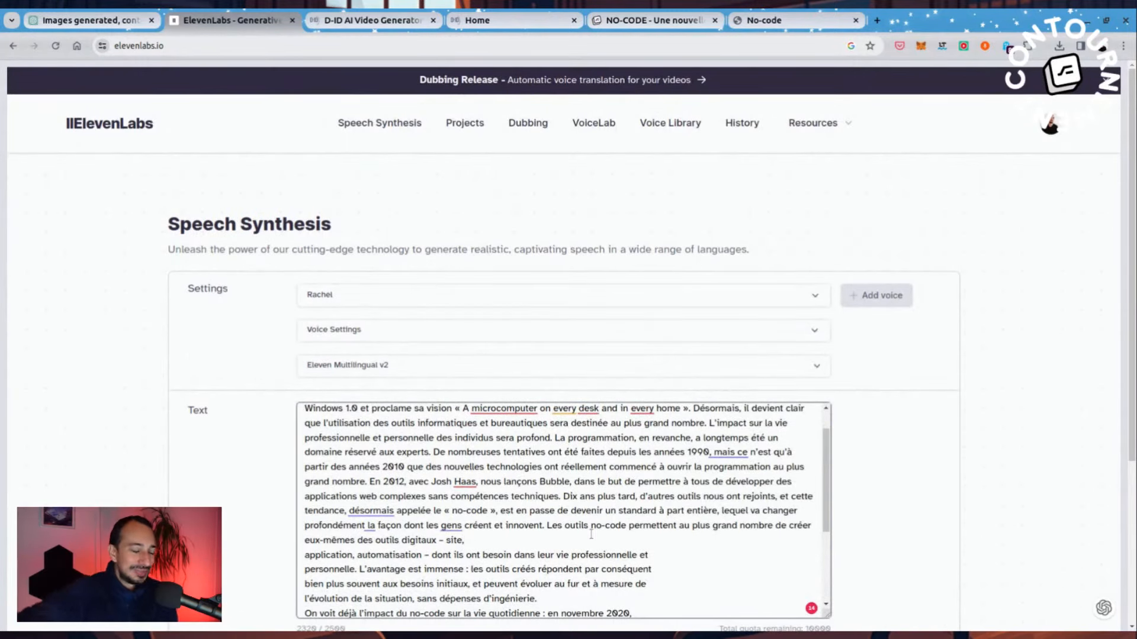
scroll(608, 540, up, 1)
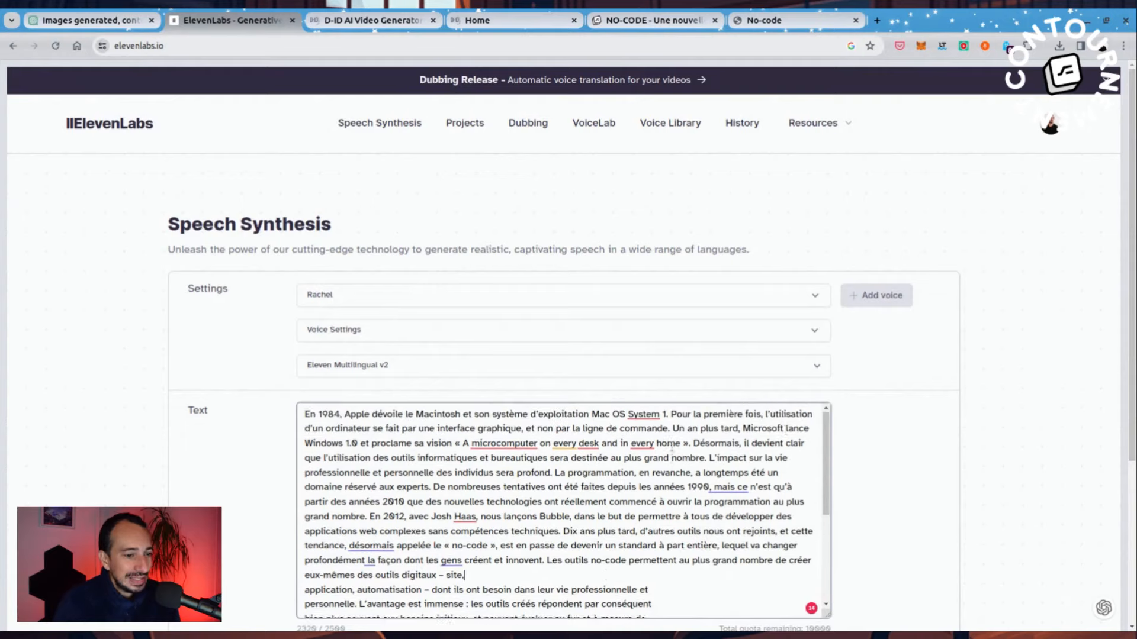
scroll(719, 454, down, 2)
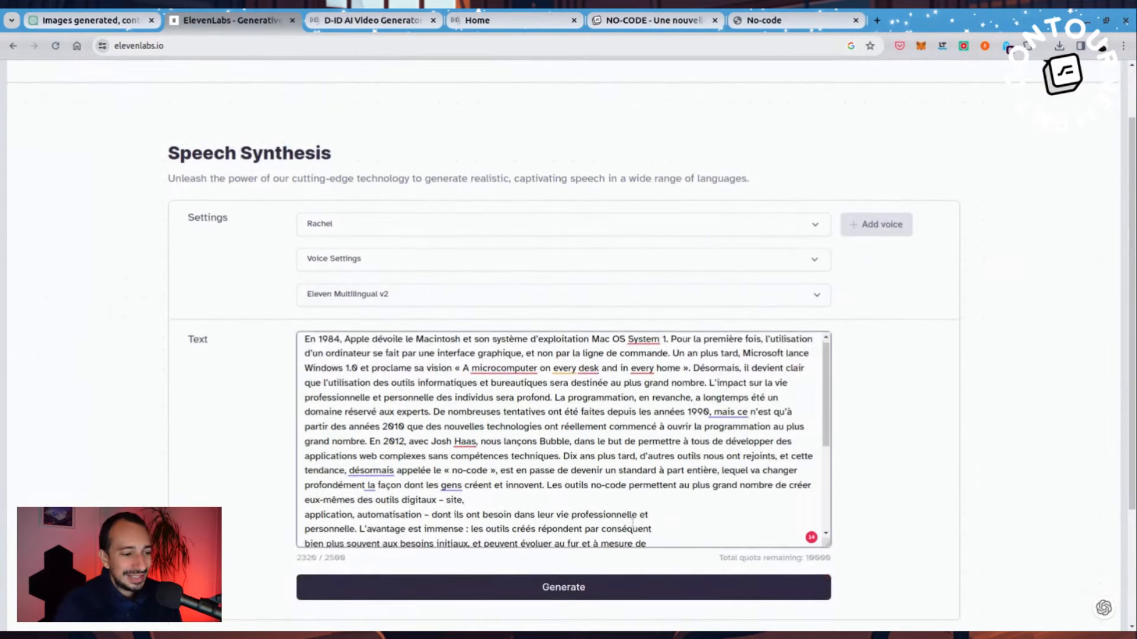
scroll(718, 383, down, 2)
scroll(565, 508, up, 2)
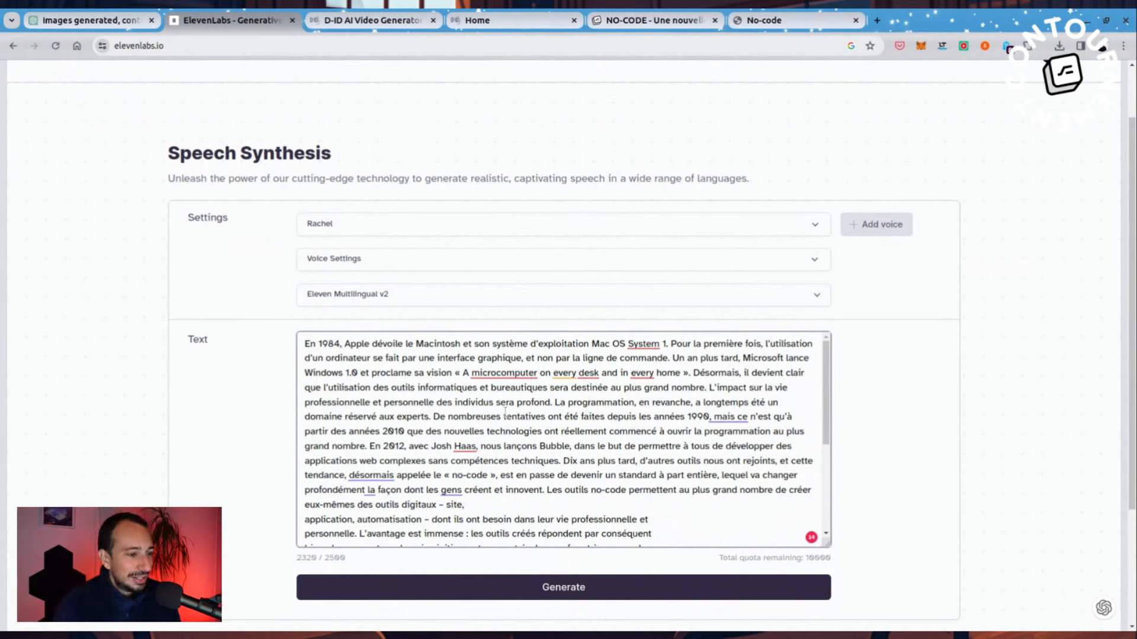
scroll(616, 386, down, 4)
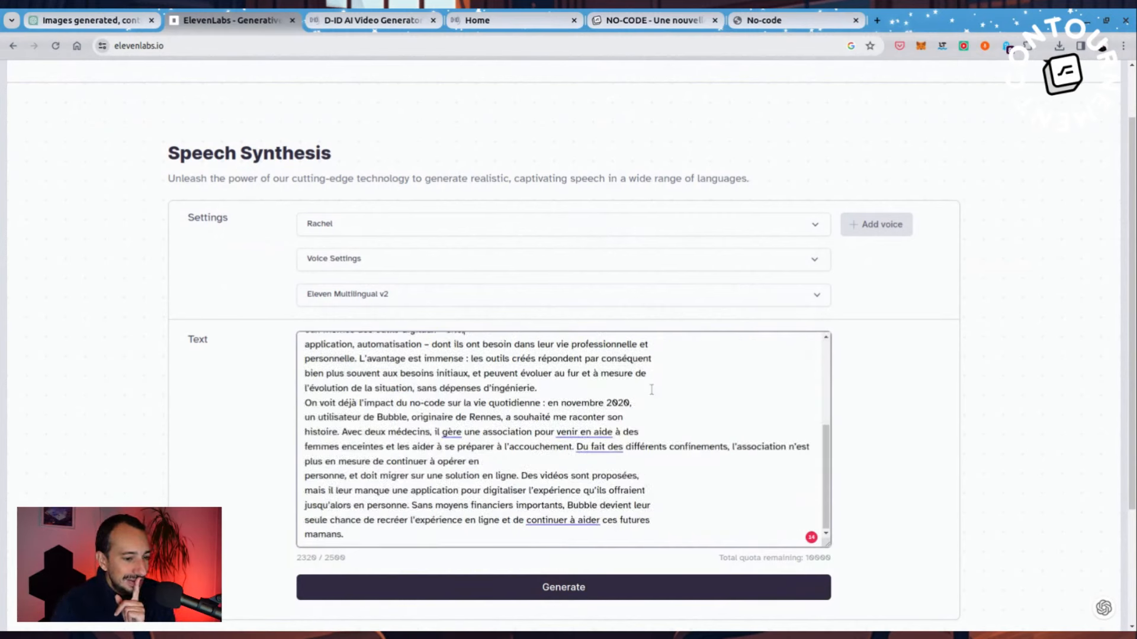
scroll(592, 379, up, 4)
drag(465, 375, 679, 376)
click(679, 376)
Step: Switch to the NO-CODE book's web page and select its address, livre.contournement.io
click(698, 15)
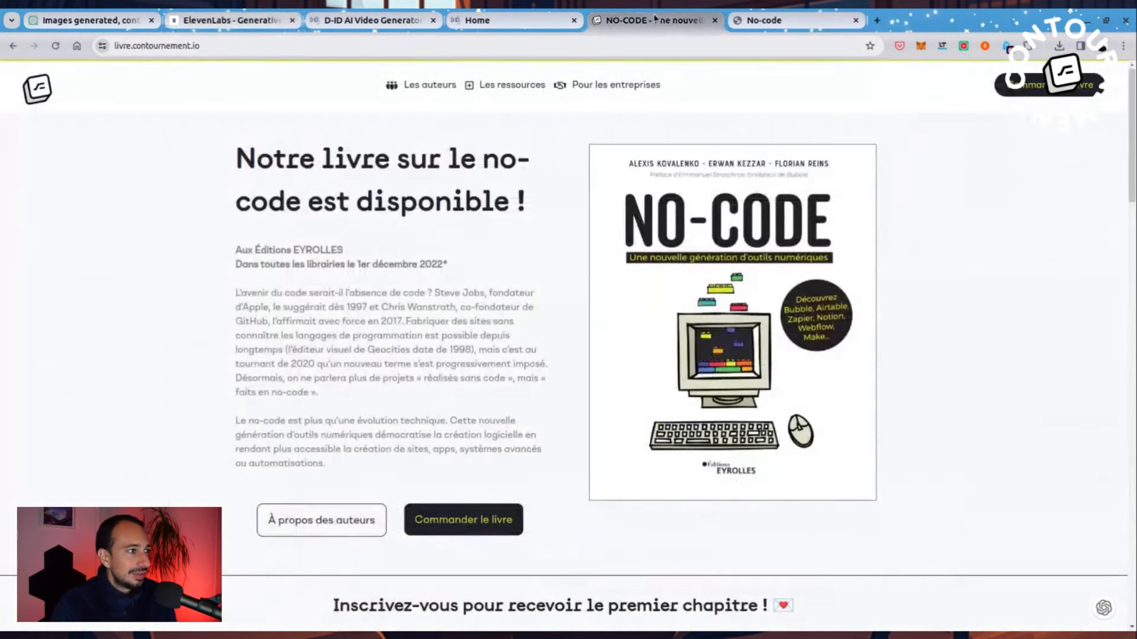
click(348, 47)
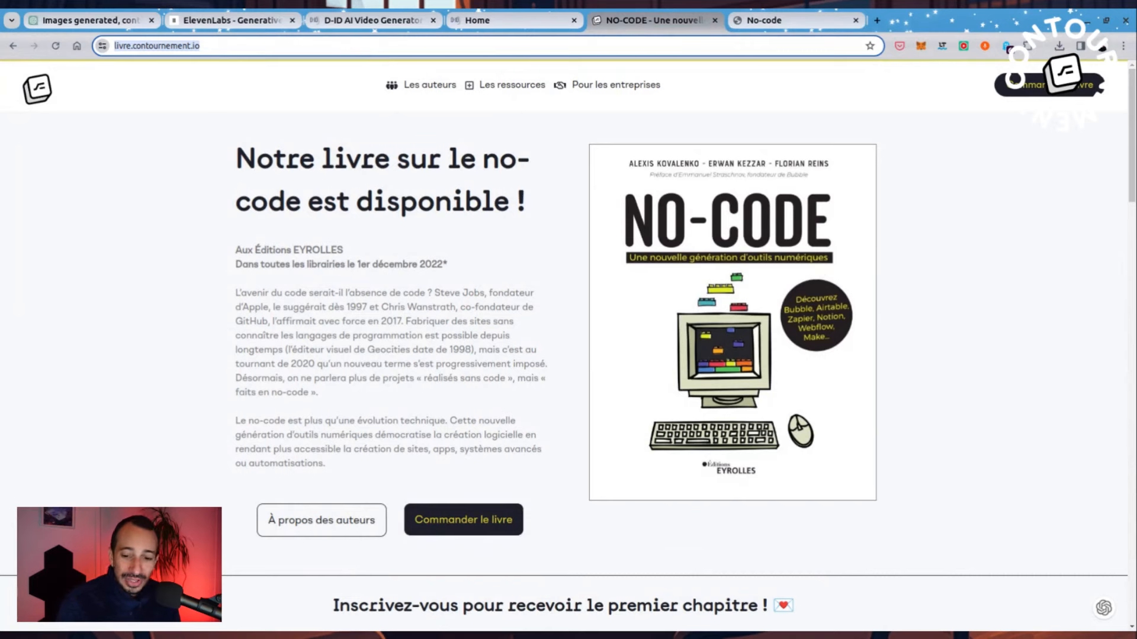
key(alt+Tab)
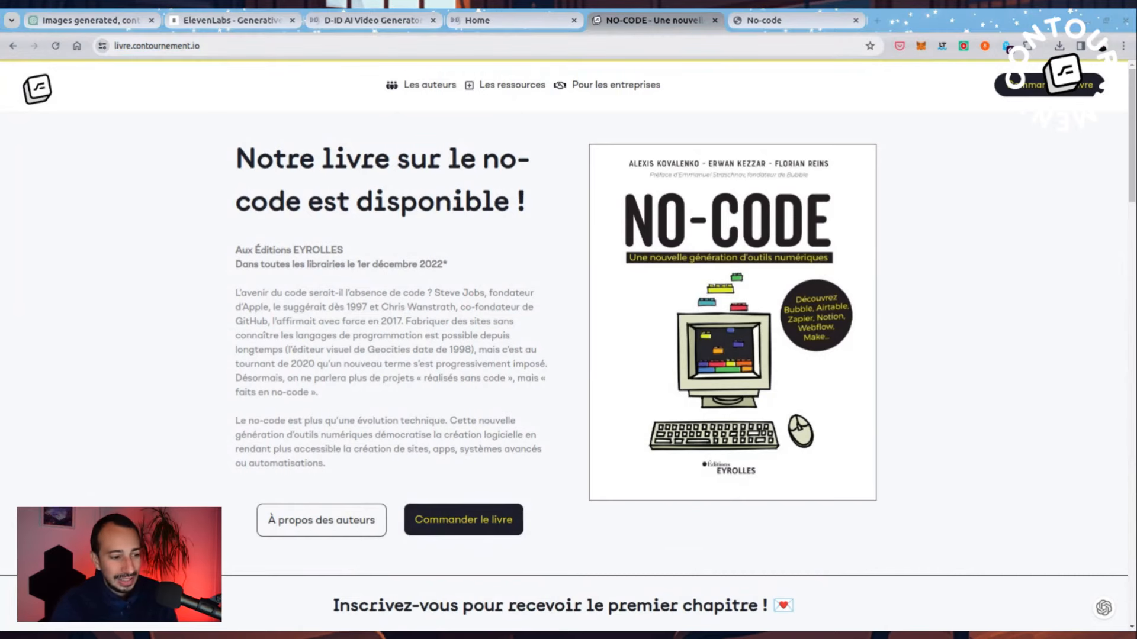
scroll(769, 492, down, 3)
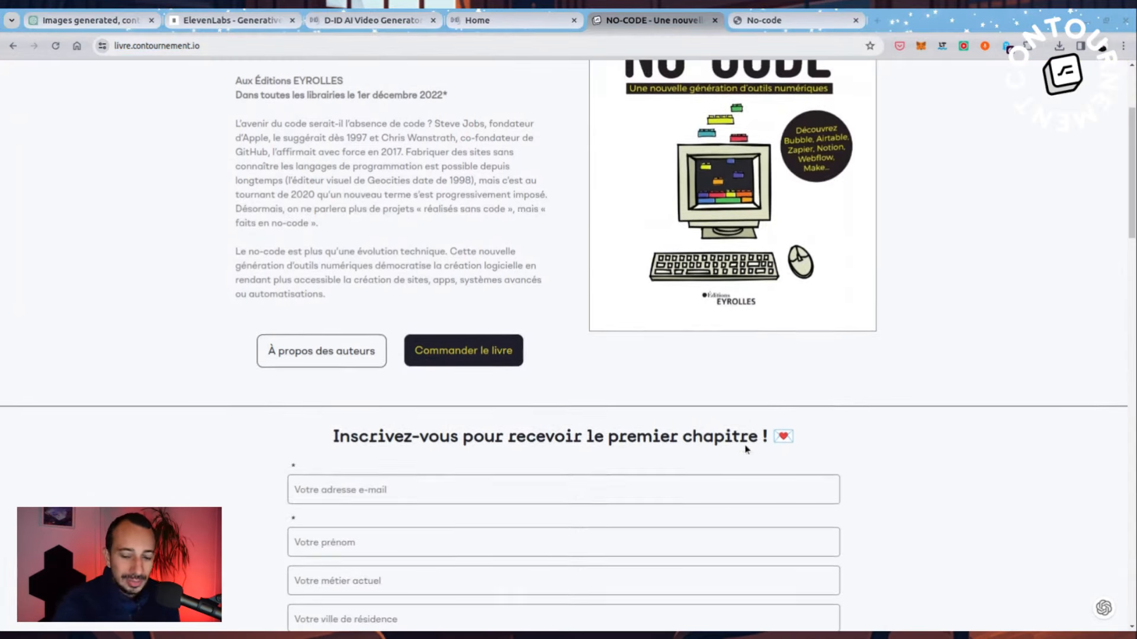
scroll(749, 444, up, 2)
scroll(746, 449, up, 2)
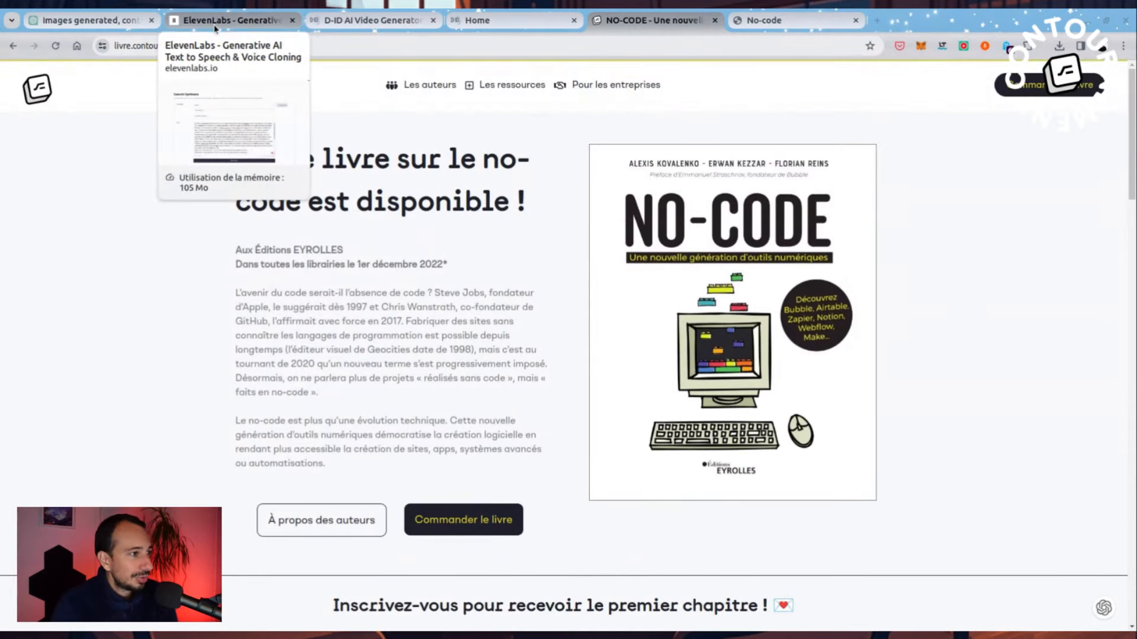
Step: Switch to ElevenLabs, listen to the sample of the Antoni voice and browse the other premade voices
click(157, 27)
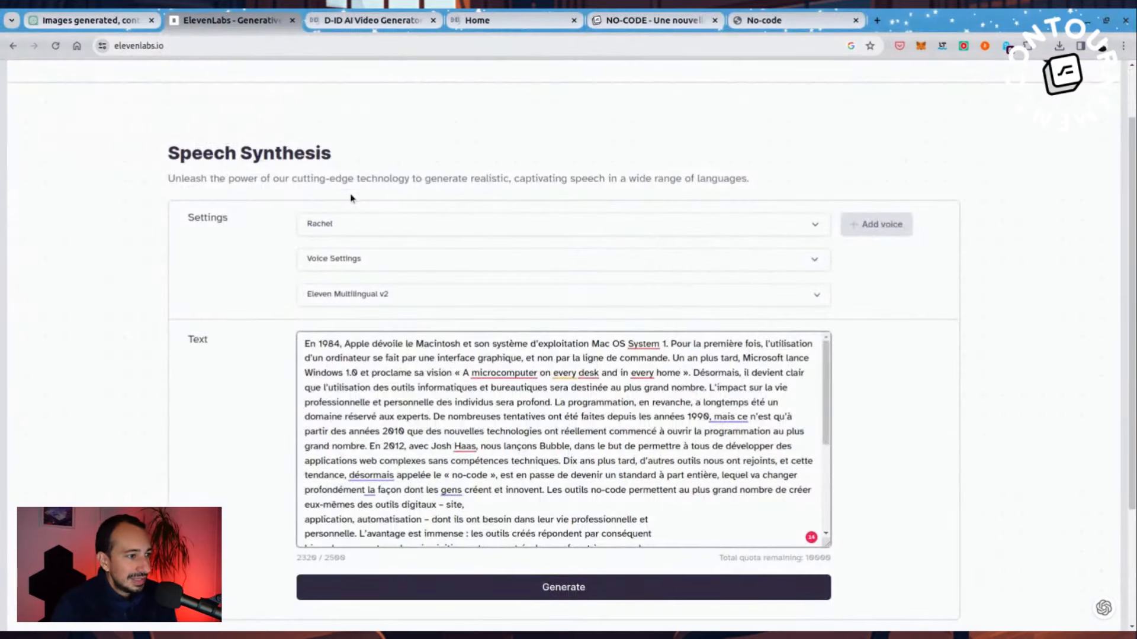
click(387, 226)
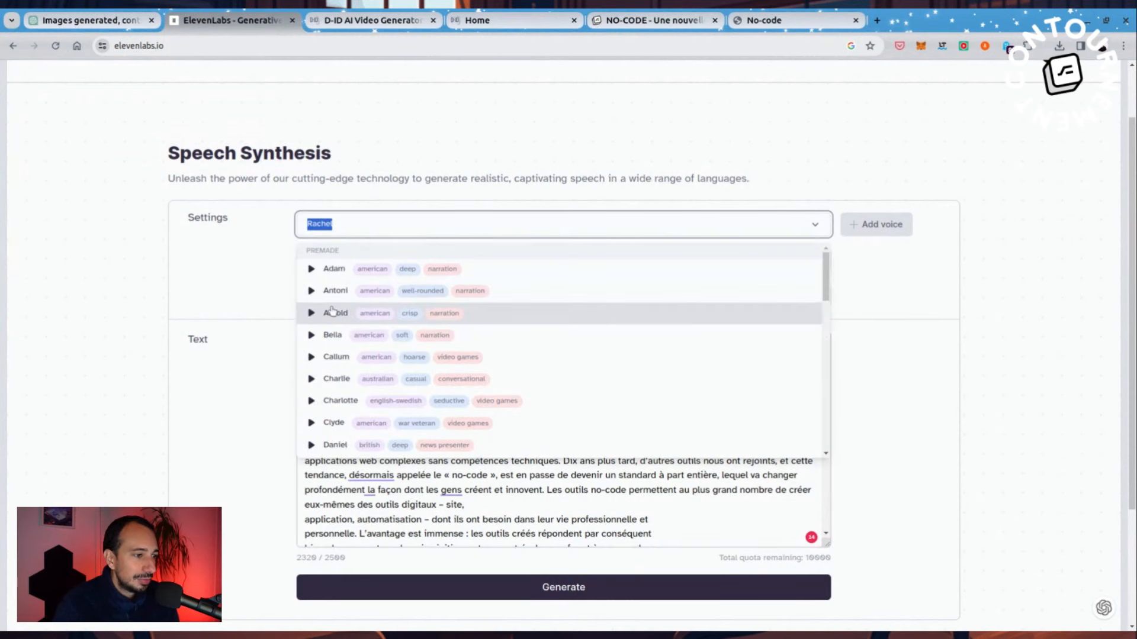
click(312, 293)
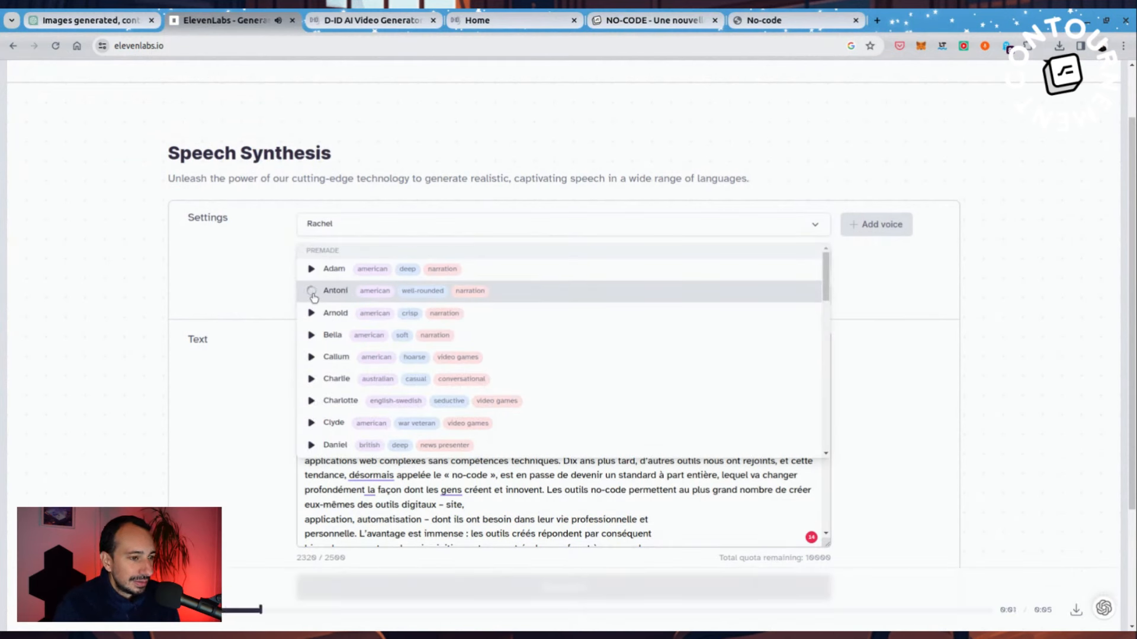
scroll(415, 332, down, 5)
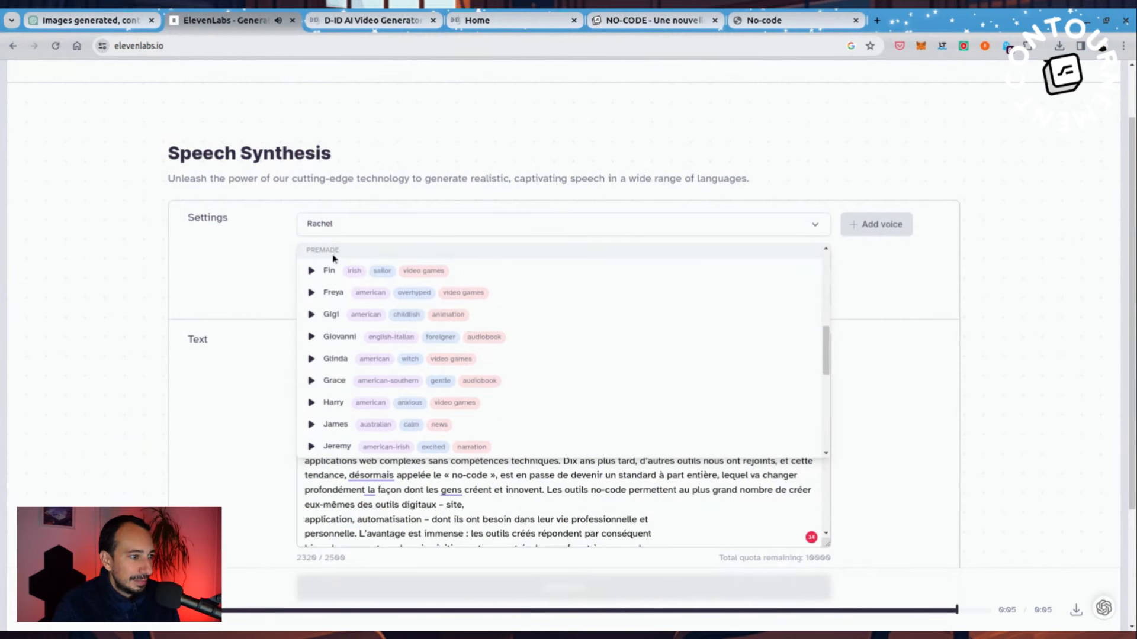
scroll(496, 386, down, 5)
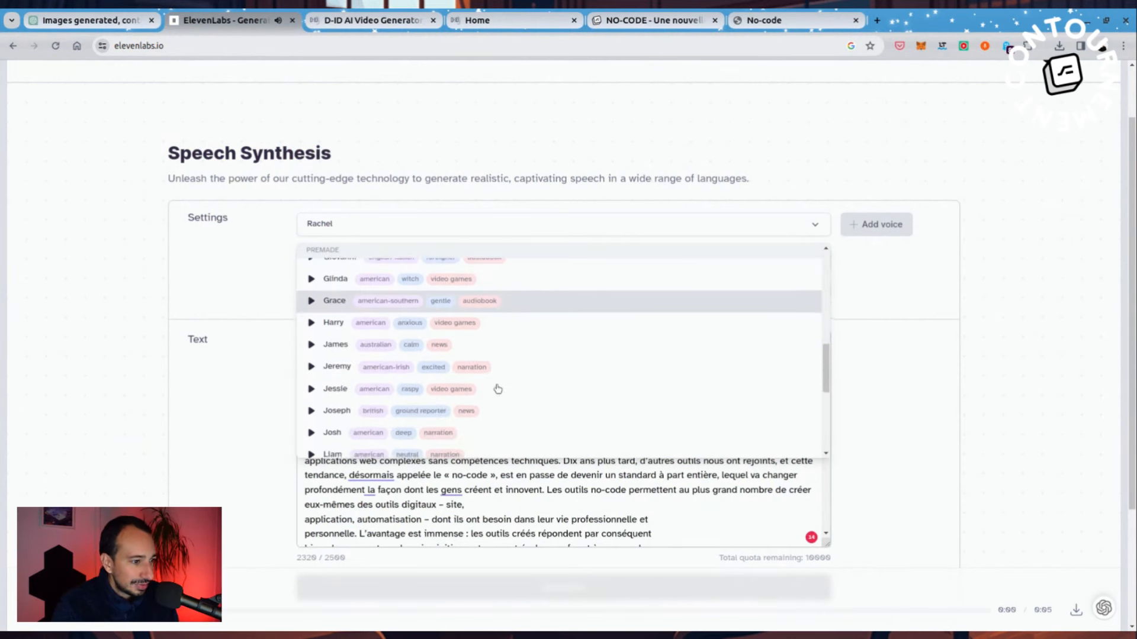
scroll(496, 386, down, 2)
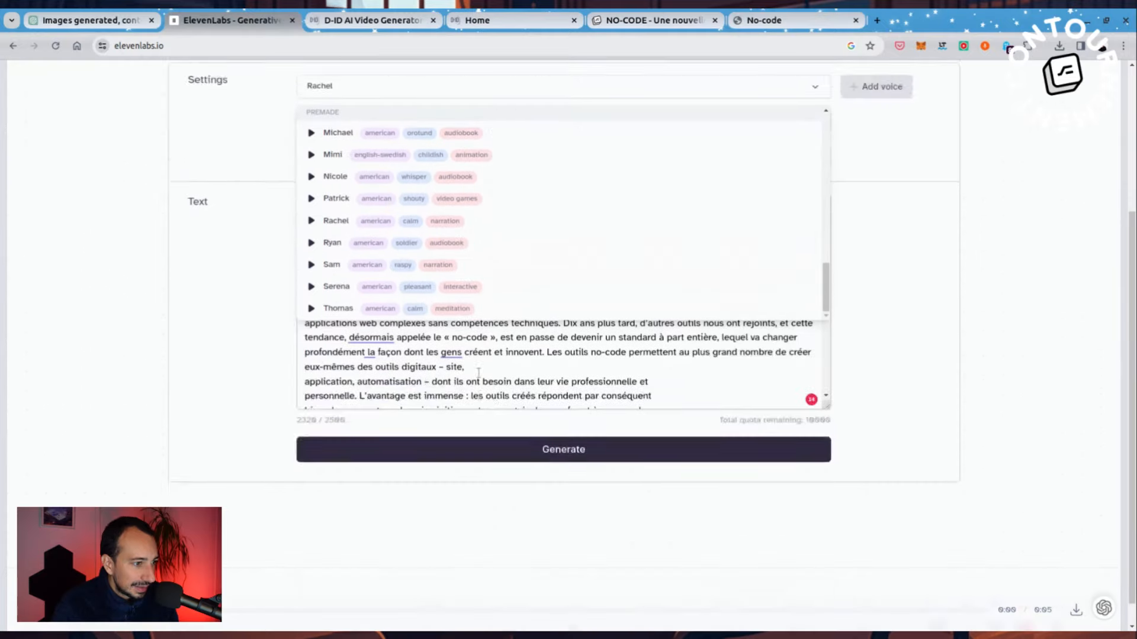
Step: Leave the voice choice and select Eleven Multilingual v2 as the speech model
scroll(478, 375, up, 3)
click(283, 376)
click(411, 375)
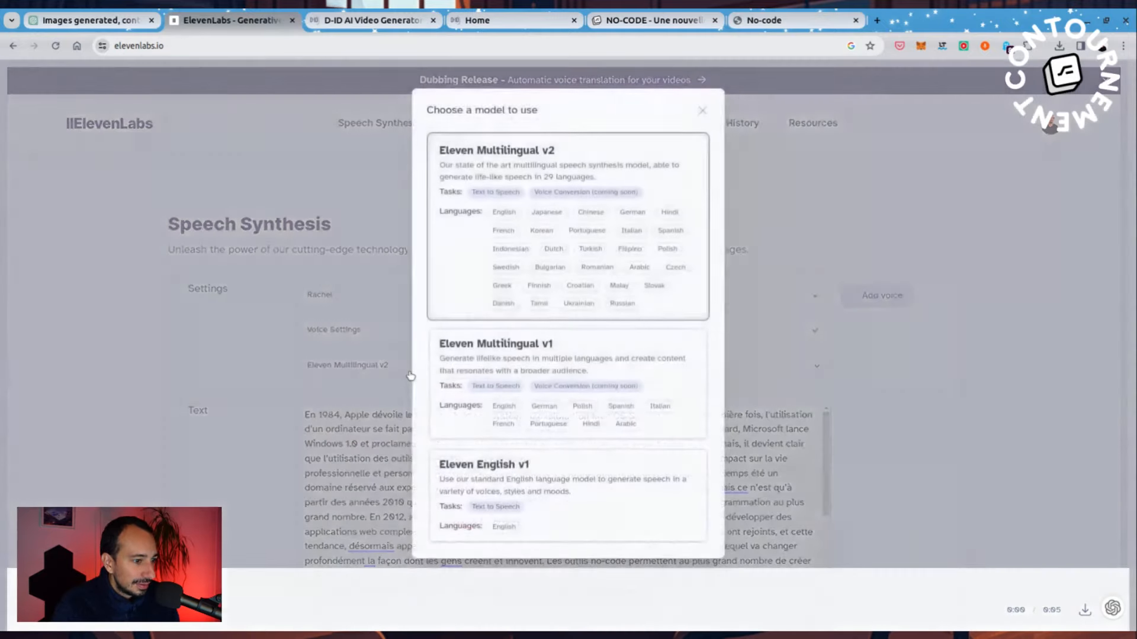
click(508, 241)
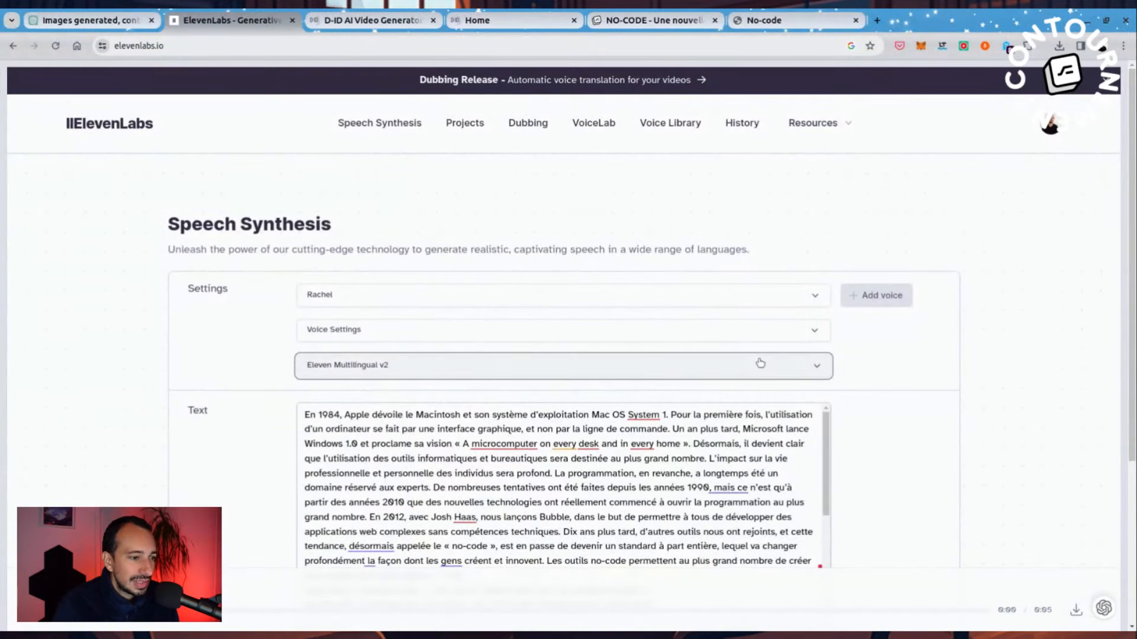
Step: Show the voice settings, browse the full range of premade voices and listen to Antoni's sample again
click(450, 330)
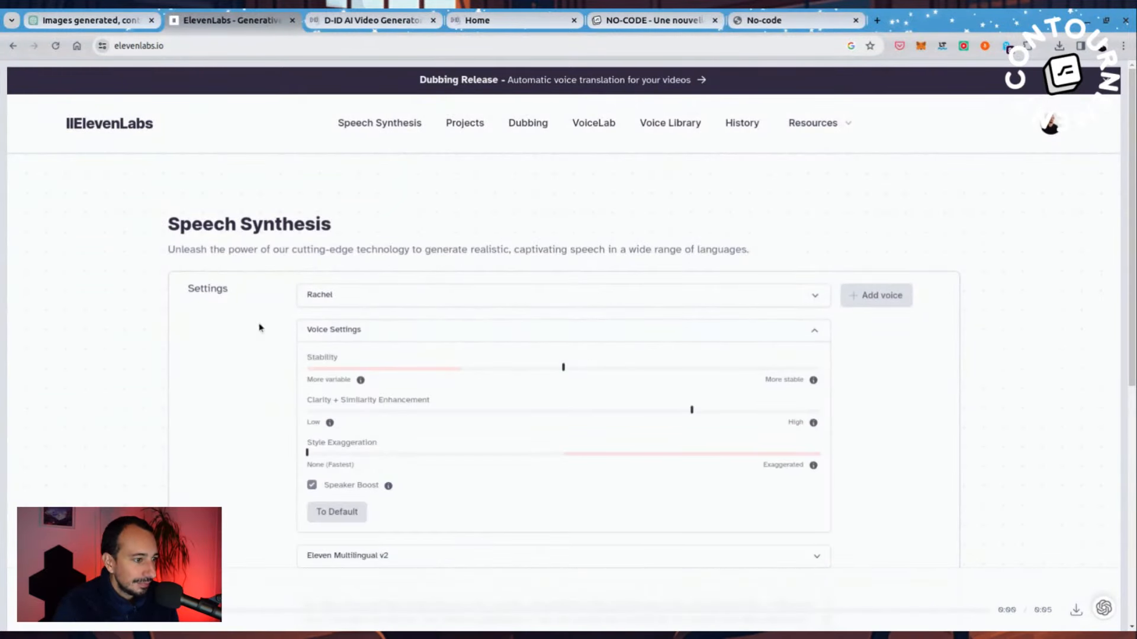
click(422, 294)
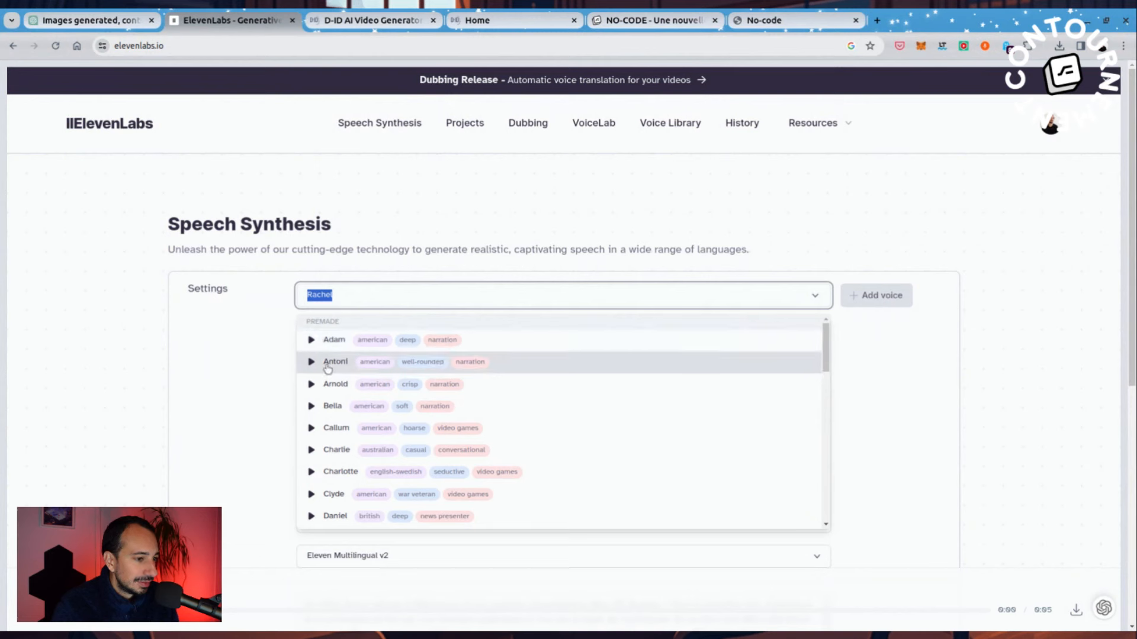
scroll(310, 408, down, 4)
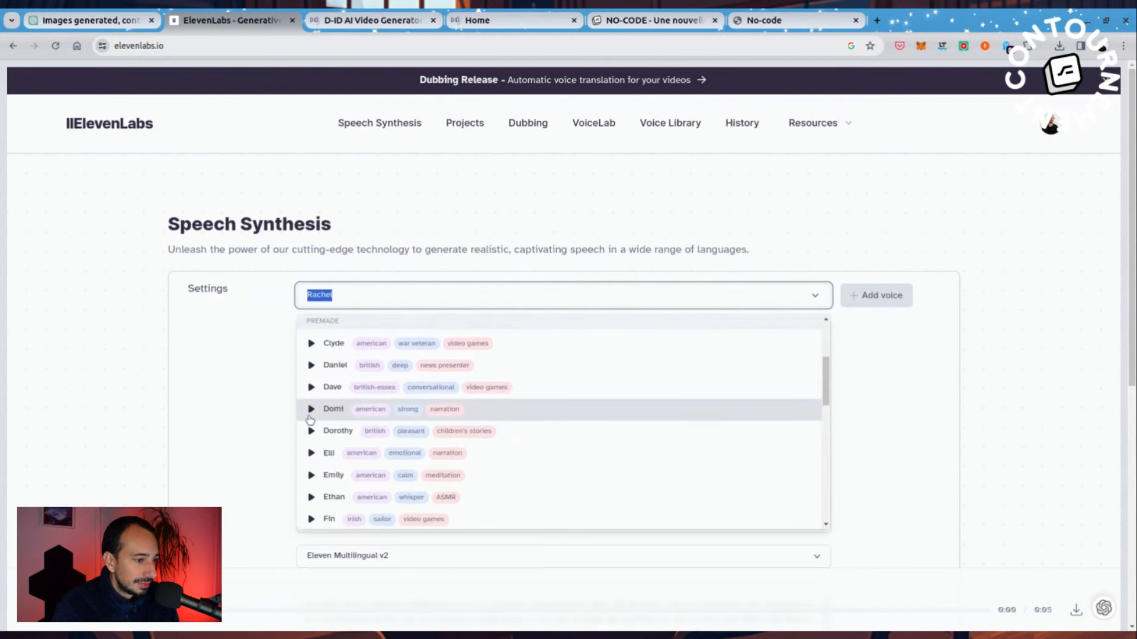
scroll(313, 417, down, 1)
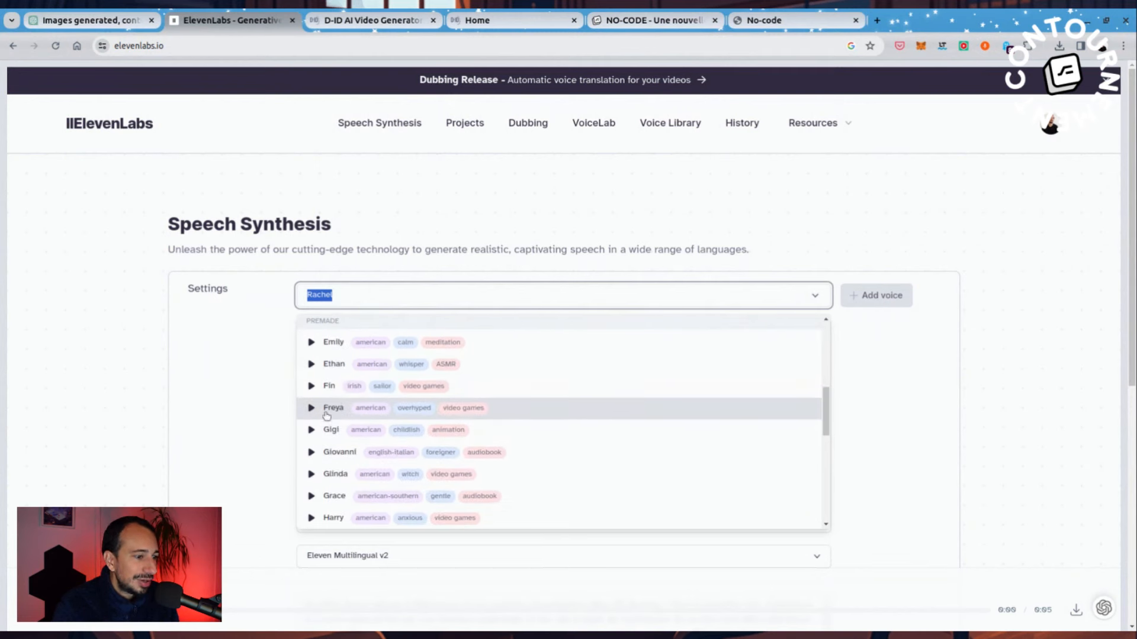
scroll(349, 433, down, 1)
scroll(367, 464, down, 3)
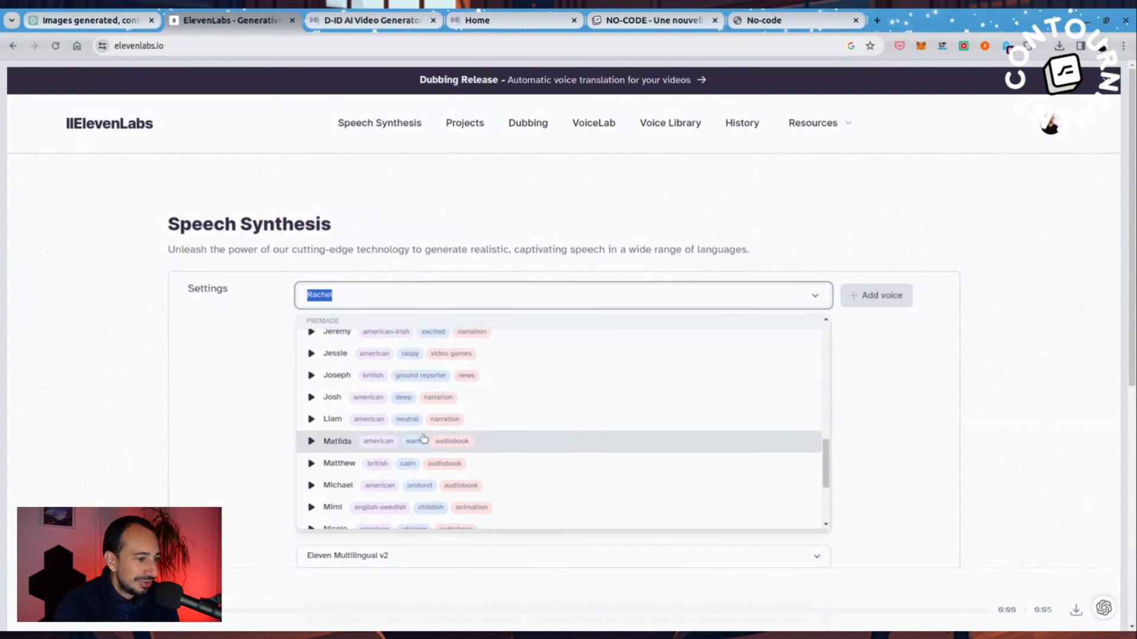
scroll(413, 444, down, 1)
scroll(302, 394, up, 10)
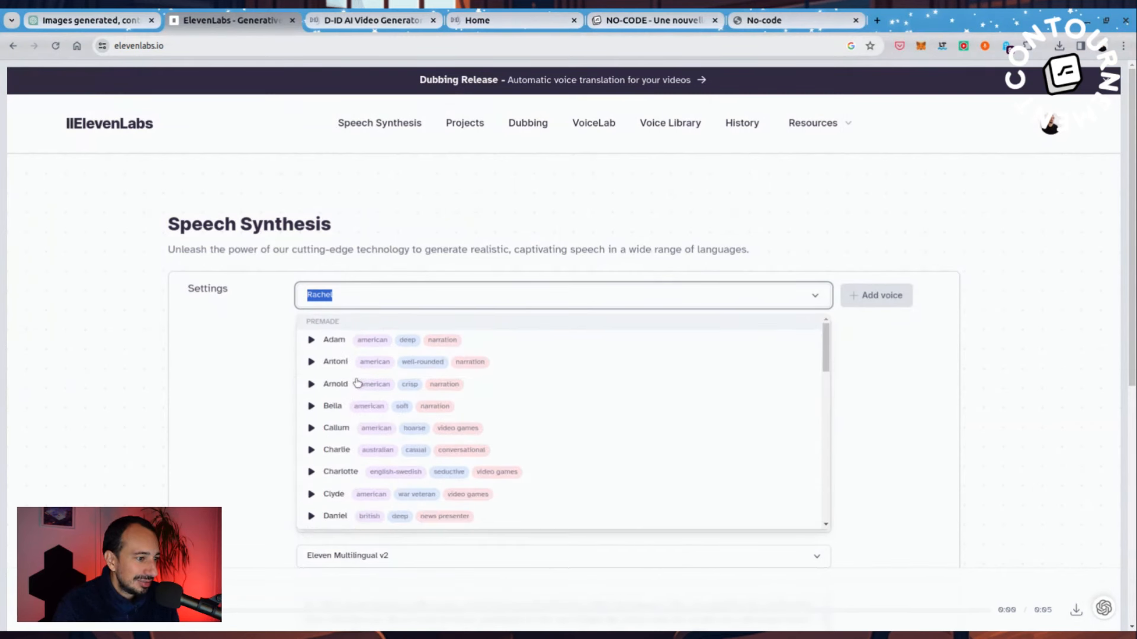
click(311, 362)
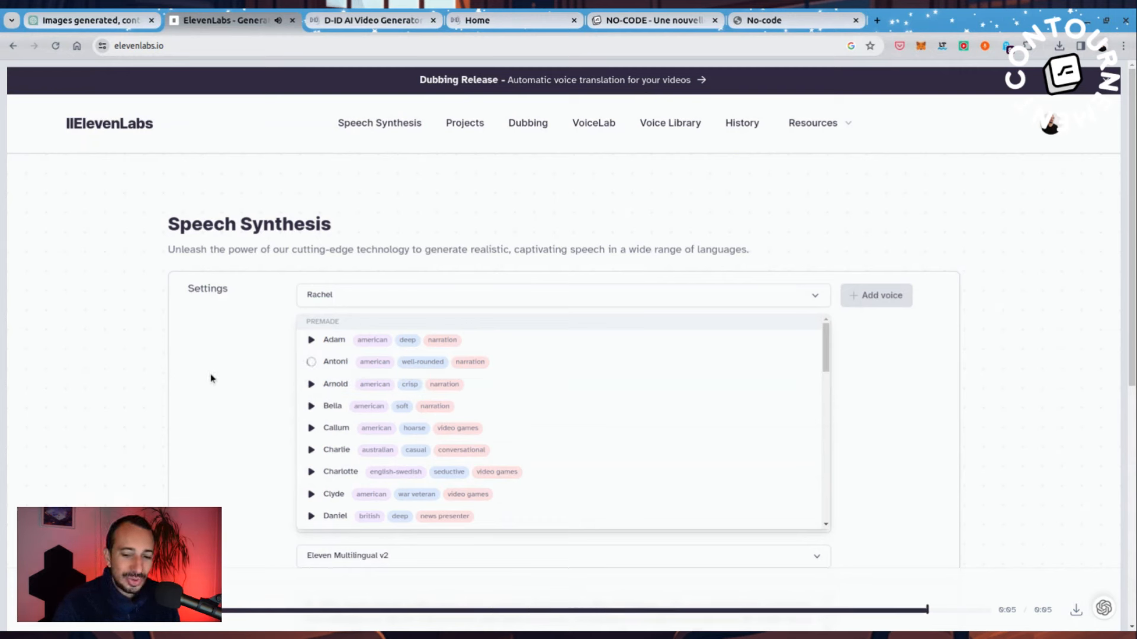
scroll(779, 347, down, 5)
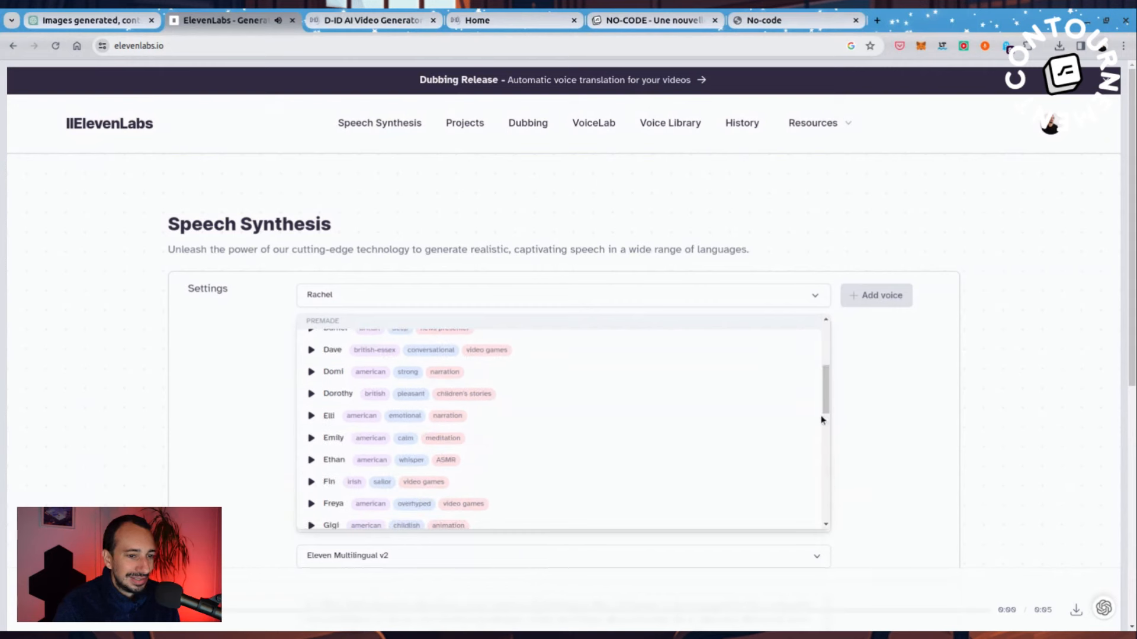
click(871, 385)
Step: Set the voice to Antoni and generate the speech from the prepared text
click(459, 295)
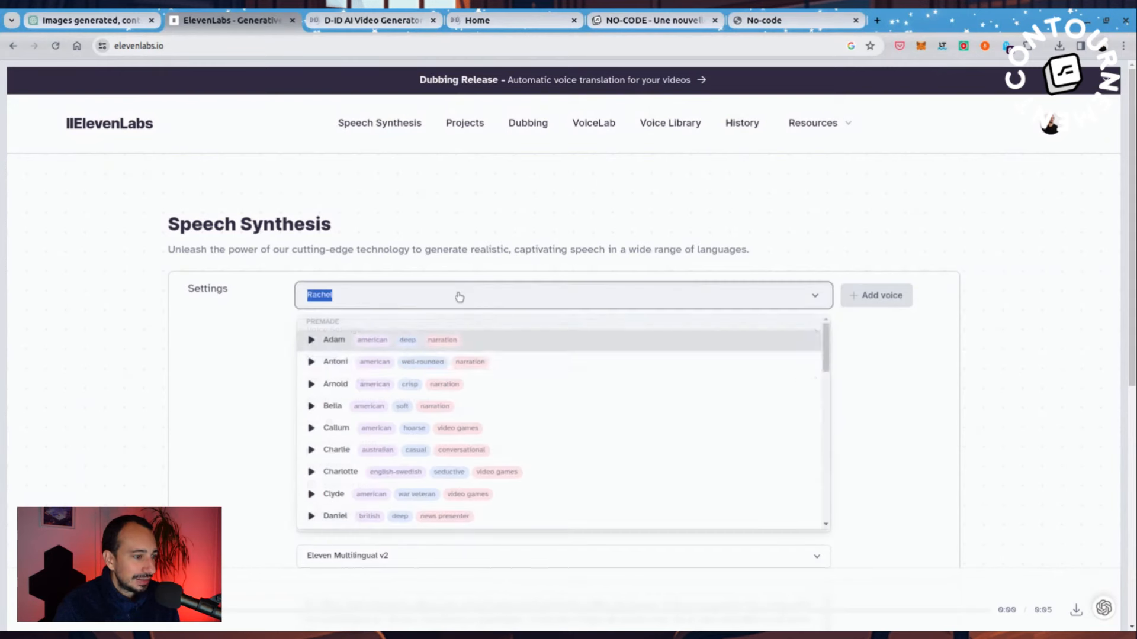
click(339, 362)
click(774, 330)
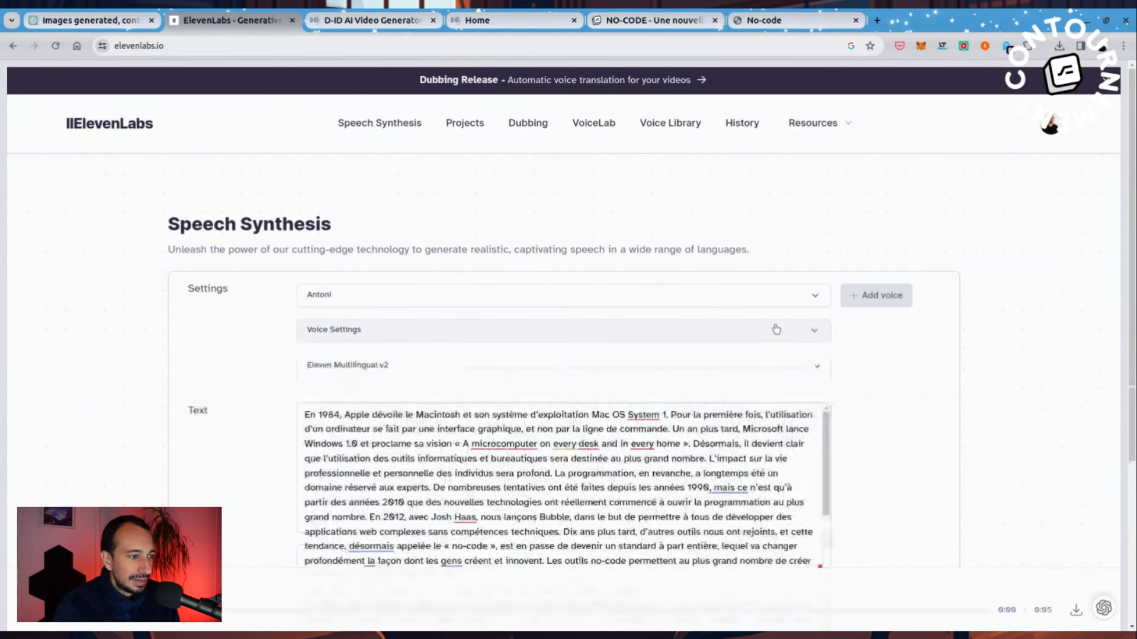
scroll(495, 356, down, 4)
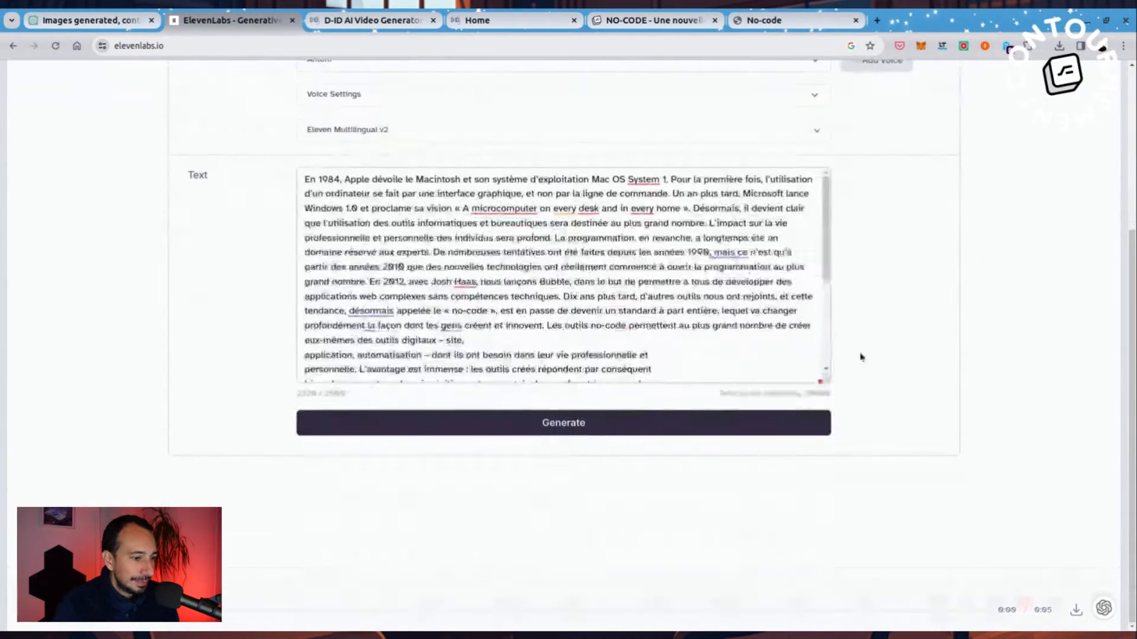
click(571, 421)
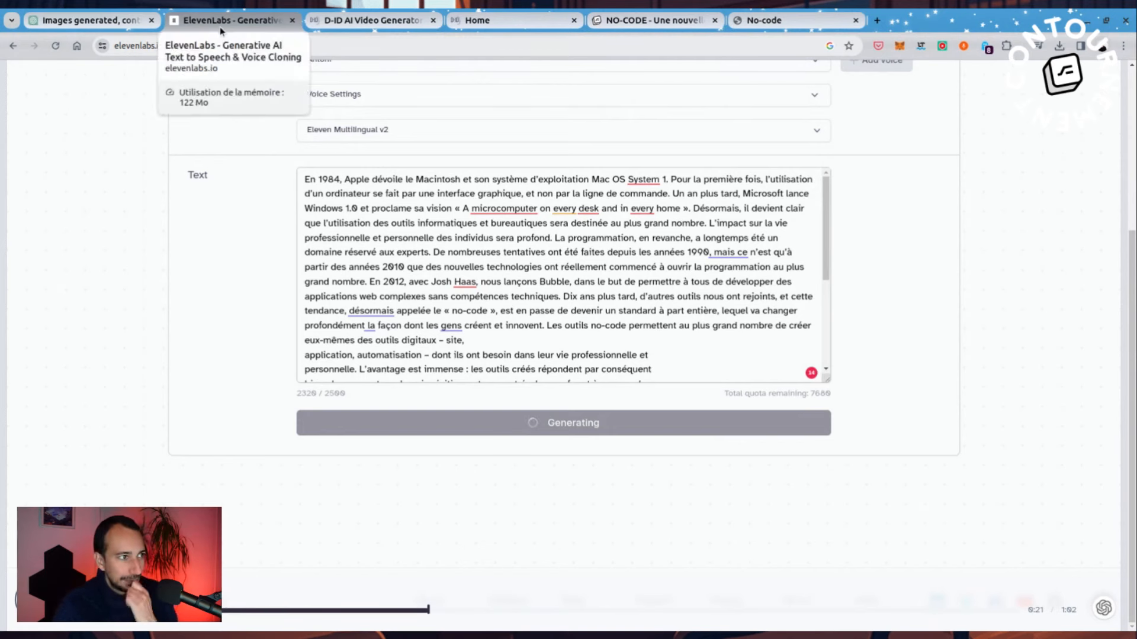
Step: Follow the text while the generated speech plays and review the stability, clarity and style exaggeration settings
middle_click(234, 20)
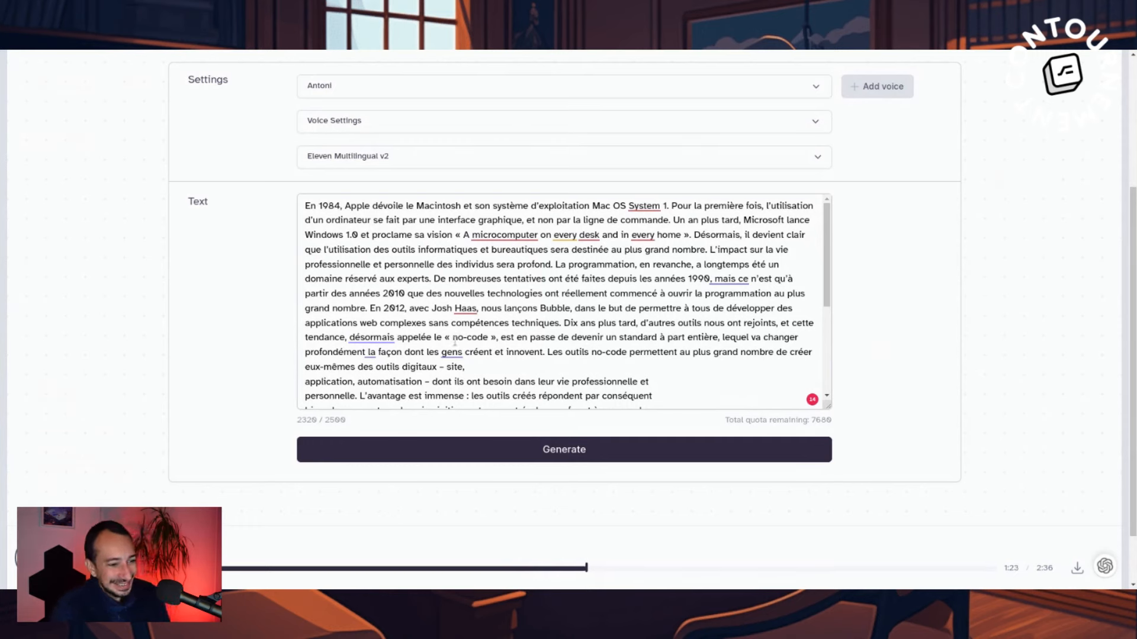
scroll(454, 341, down, 2)
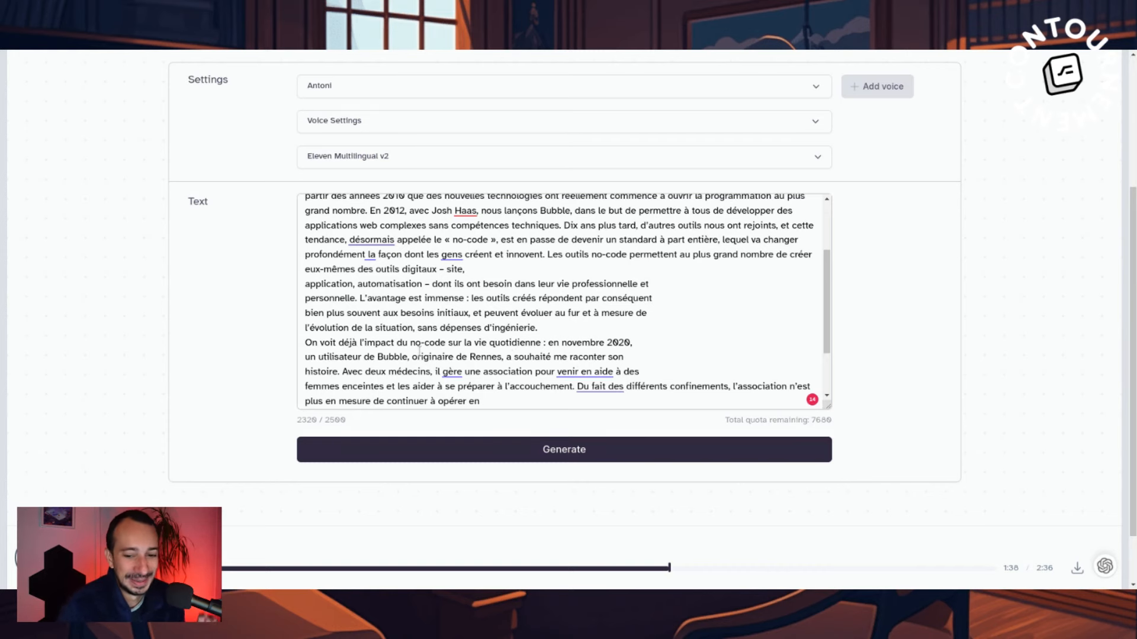
scroll(878, 456, down, 2)
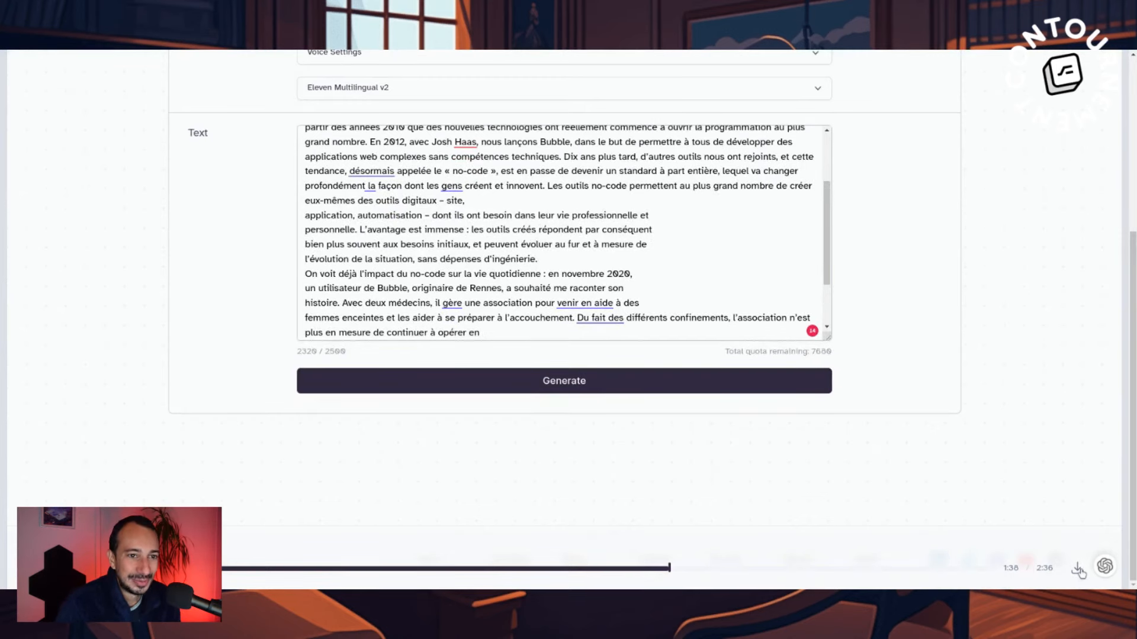
scroll(898, 258, up, 5)
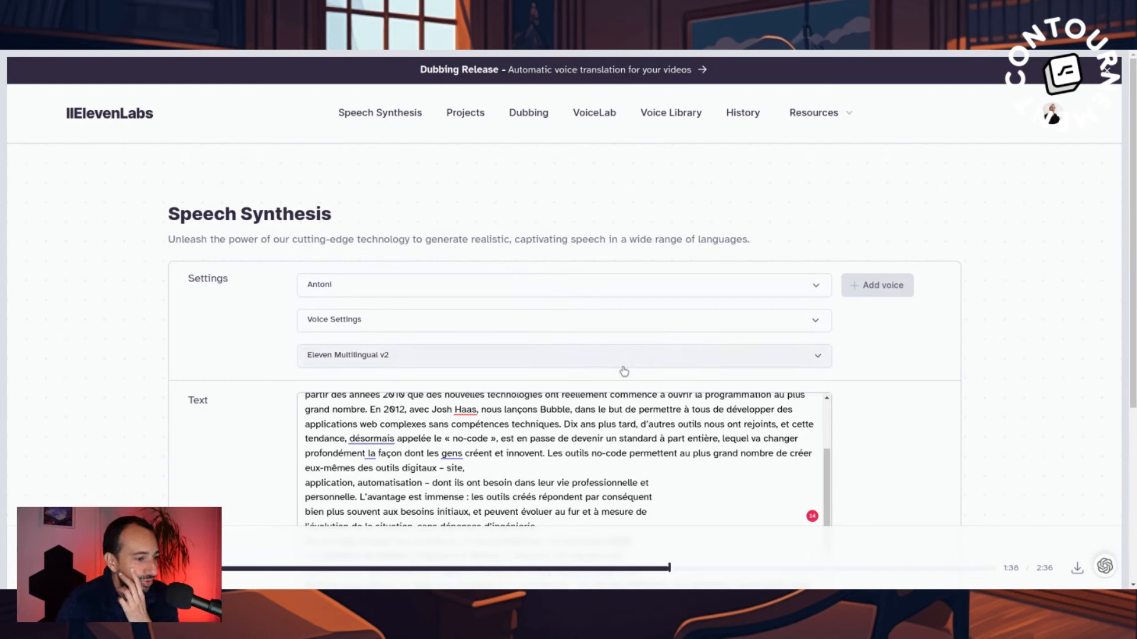
click(444, 326)
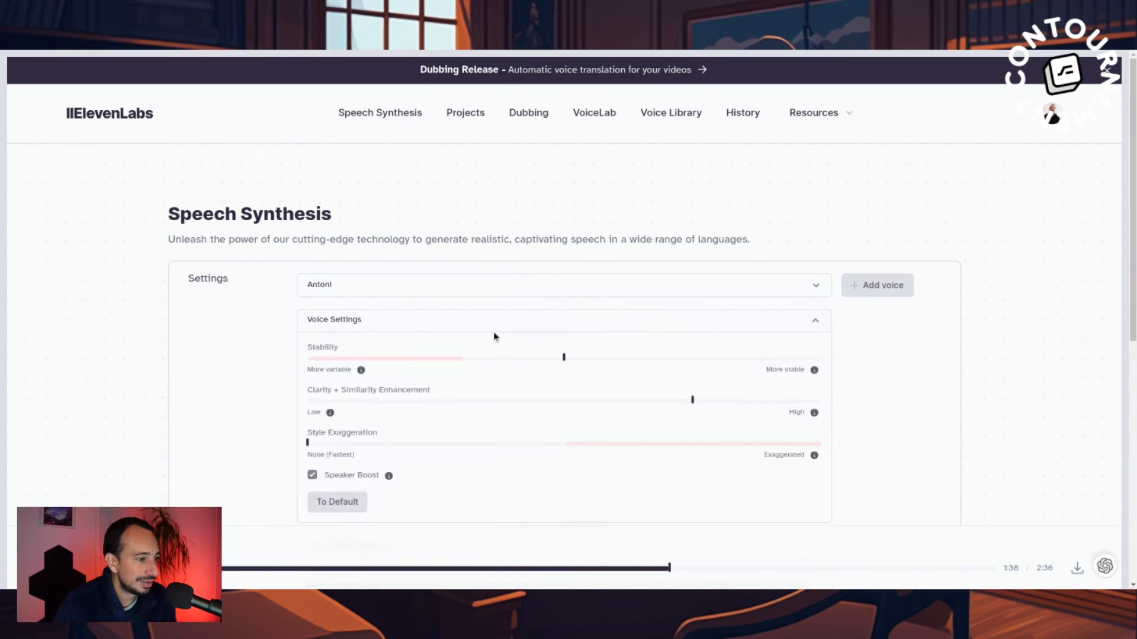
click(830, 325)
scroll(926, 393, down, 4)
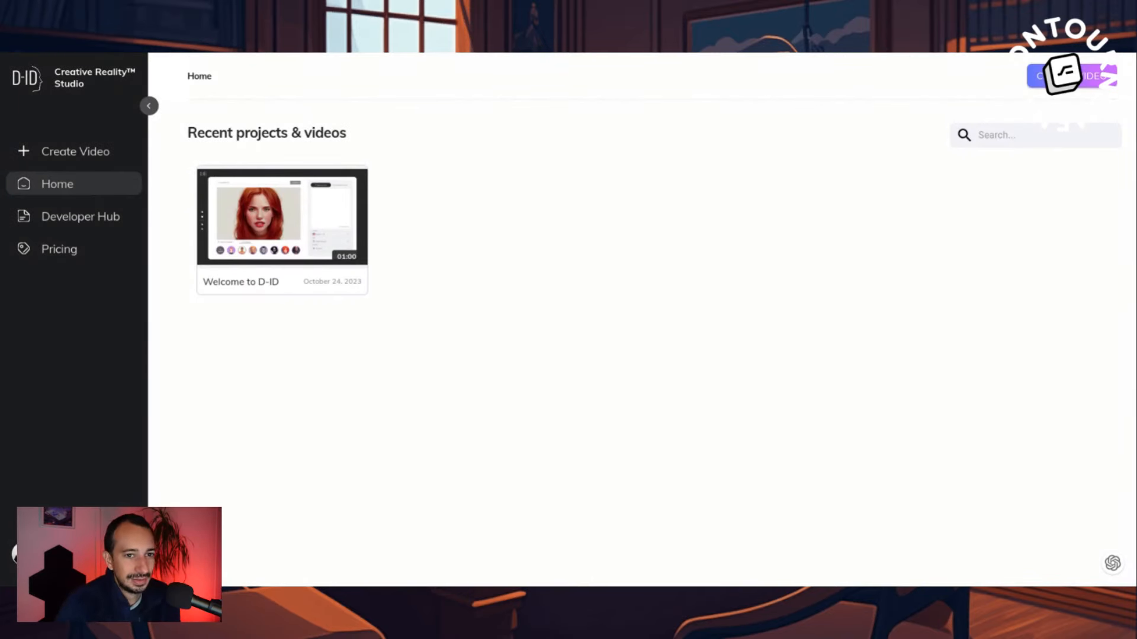
Step: Create a new video in D-ID and add the cook image with robotic arms as its presenter
click(1065, 77)
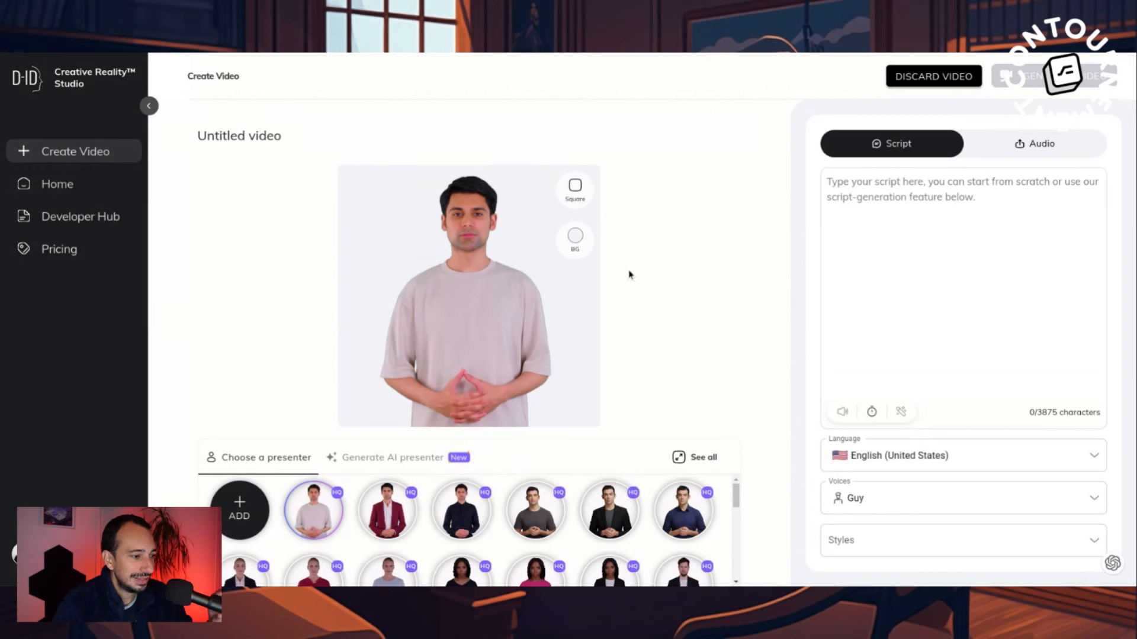
mouse_move(244, 524)
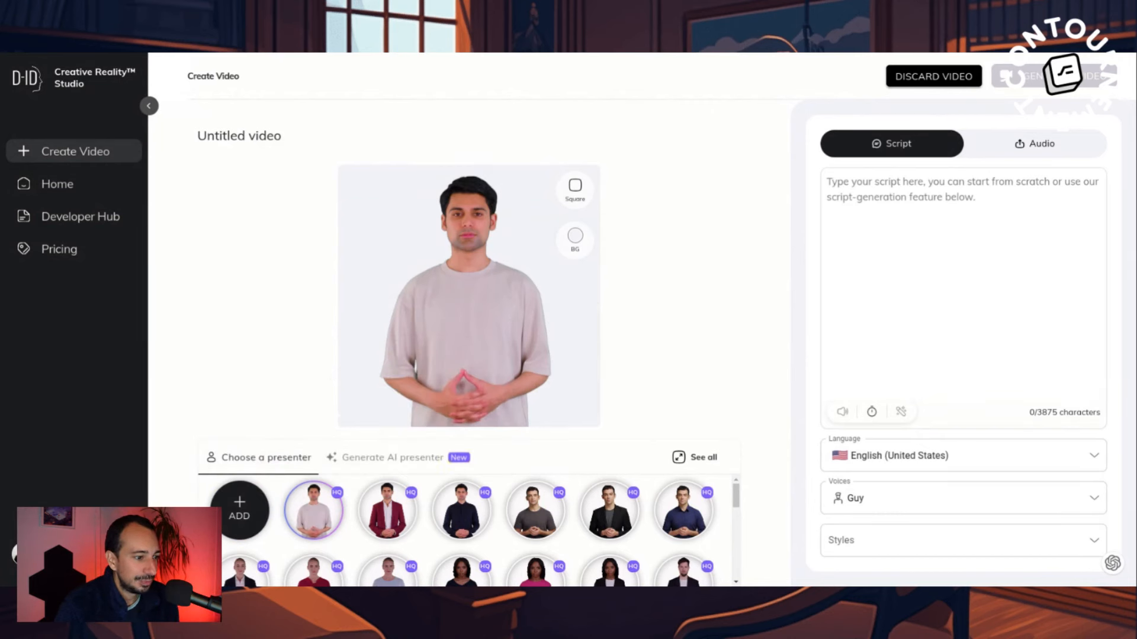
click(733, 376)
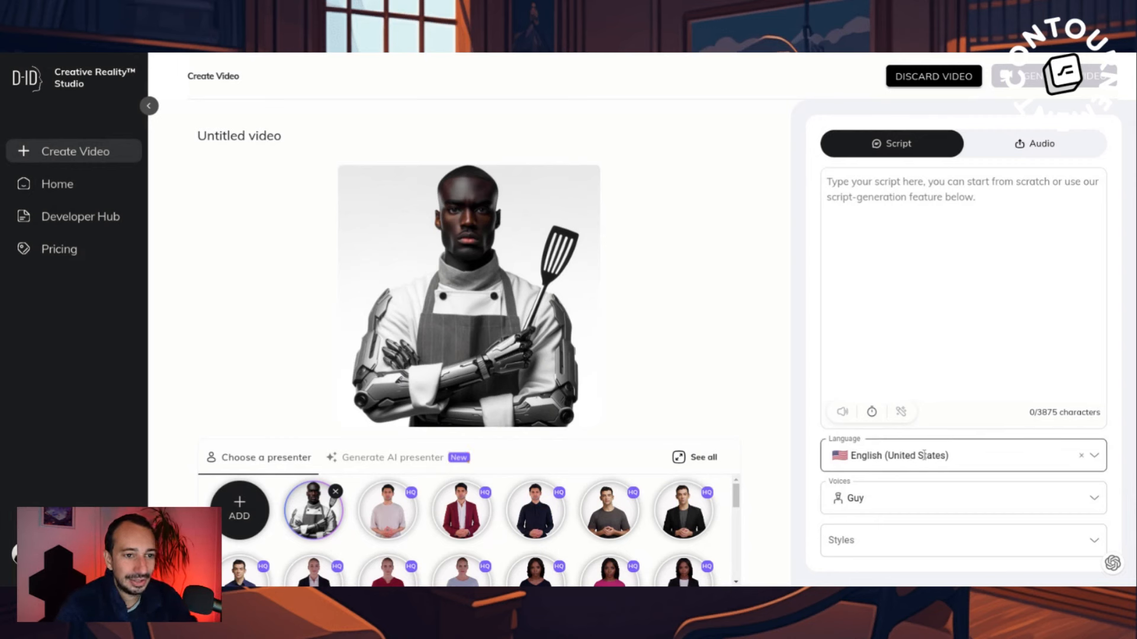
Step: Clear the script language, switch the video to audio input and upload the generated speech file
click(928, 237)
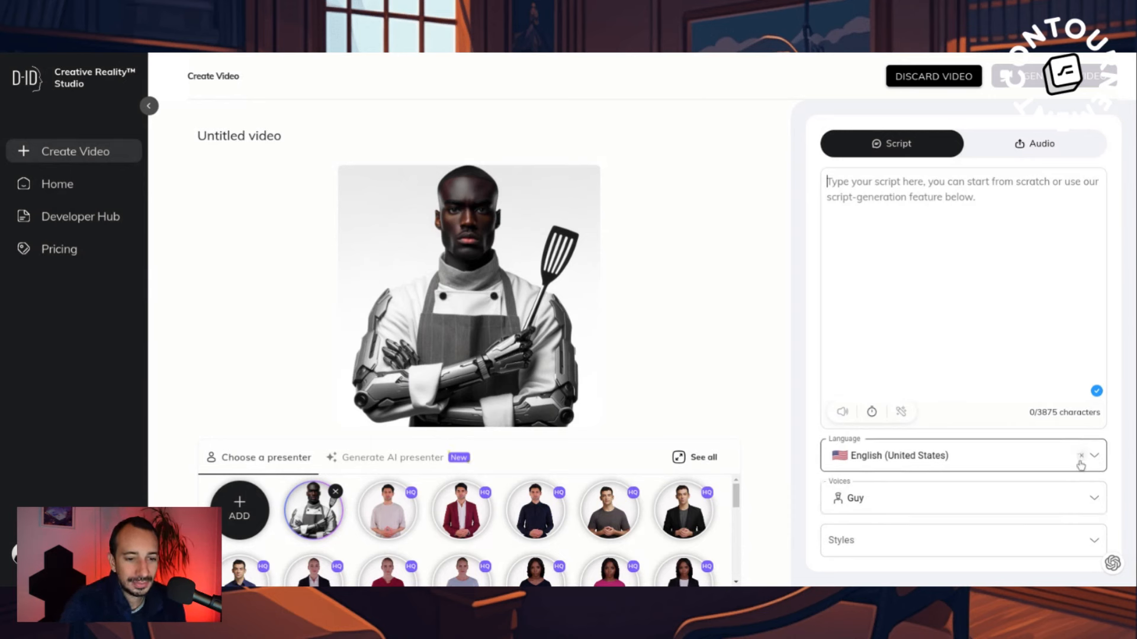
click(1081, 462)
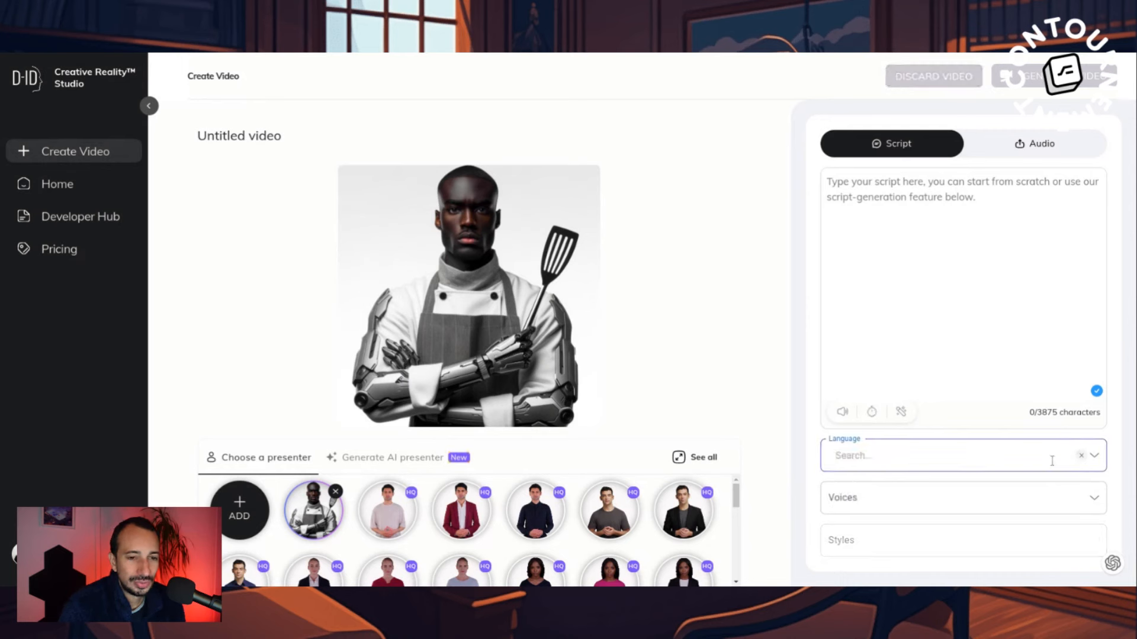
click(1030, 145)
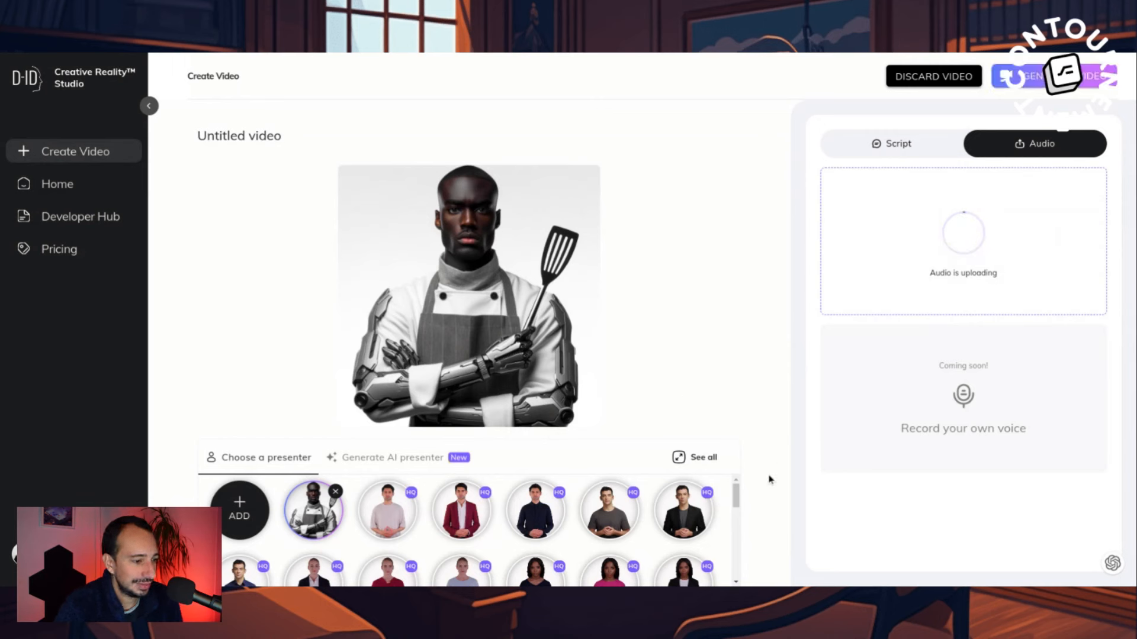
scroll(749, 496, down, 3)
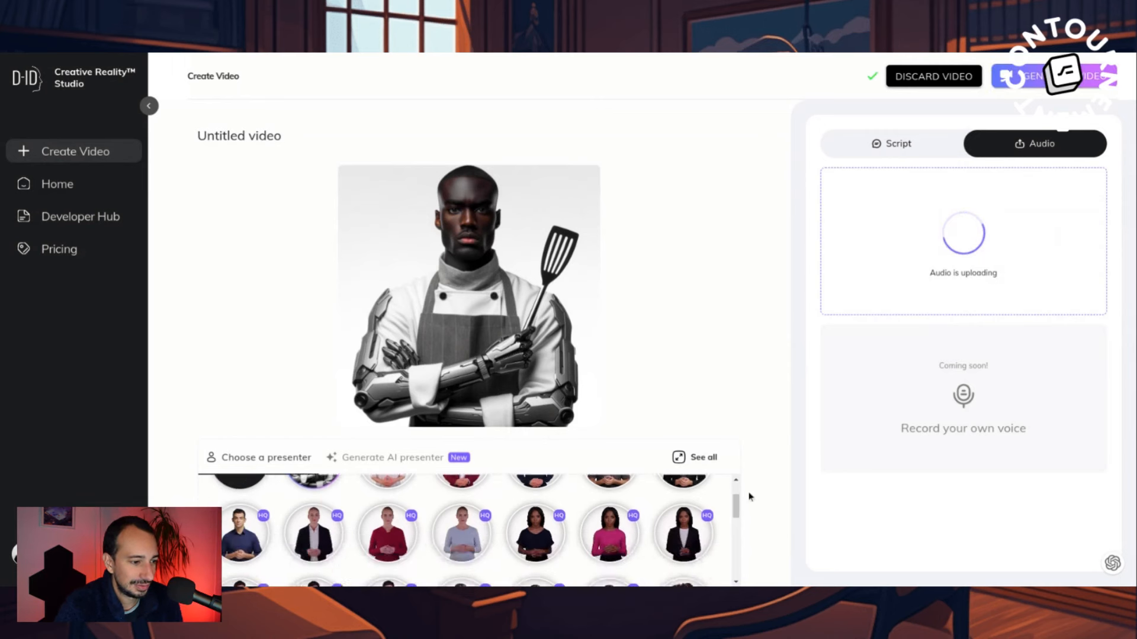
Step: Look over the AI-generated presenters, return to the cook presenter and preview the uploaded audio
click(364, 457)
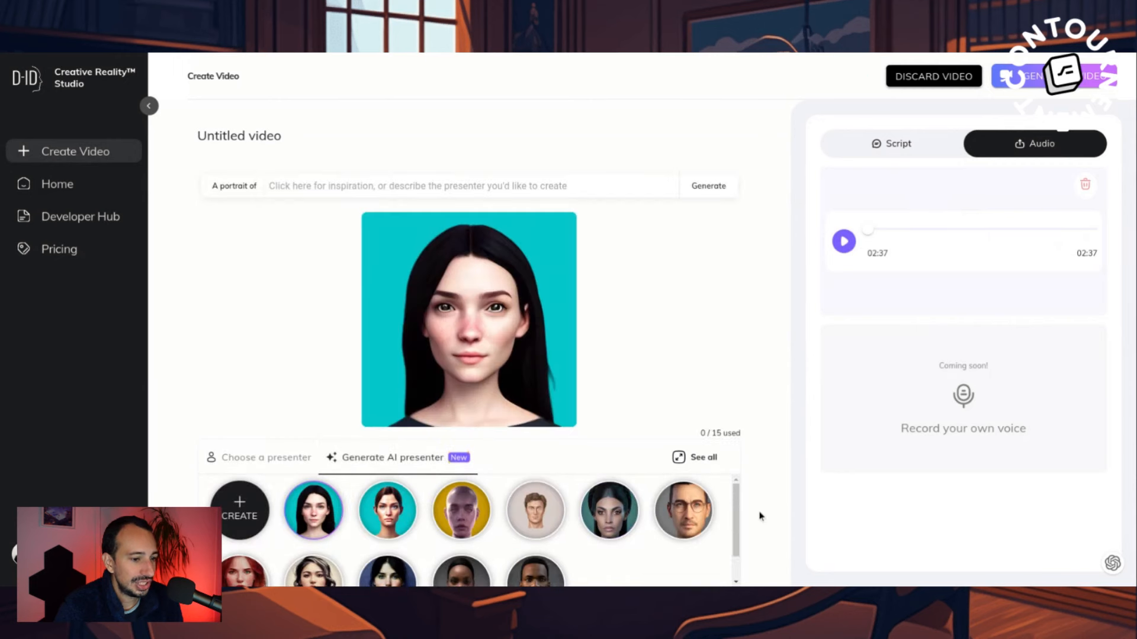
scroll(719, 524, down, 1)
scroll(394, 508, up, 1)
click(261, 471)
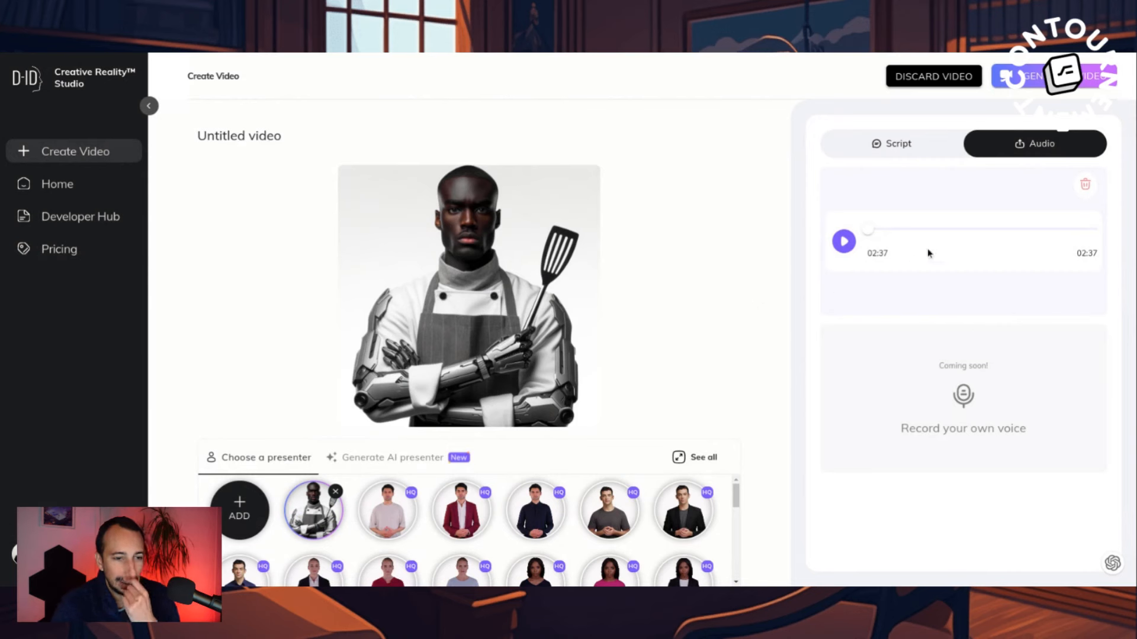
click(846, 241)
click(849, 242)
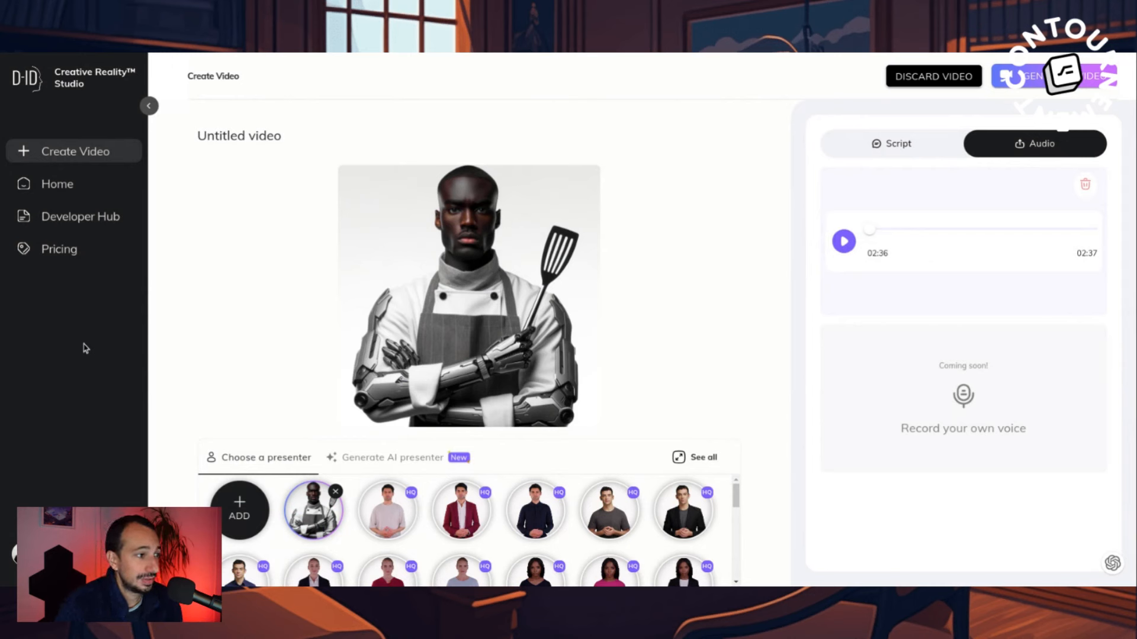
Step: Name the video "Test lecture intro livre" and generate it with the cook presenter and uploaded audio
click(257, 138)
text(T)
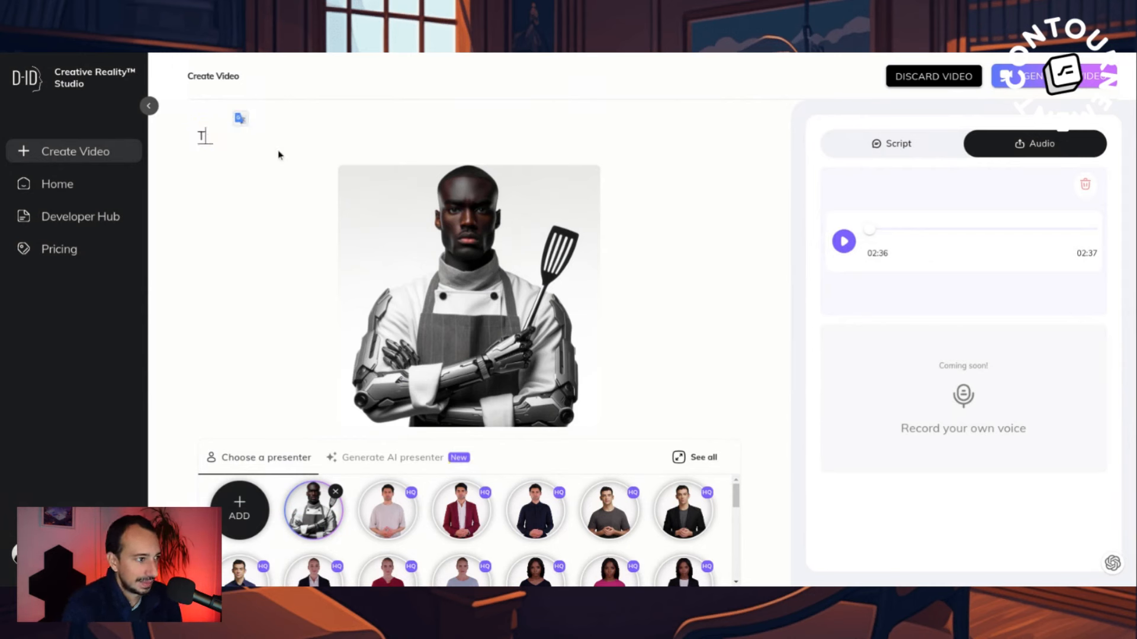
text(est lecture intro livre)
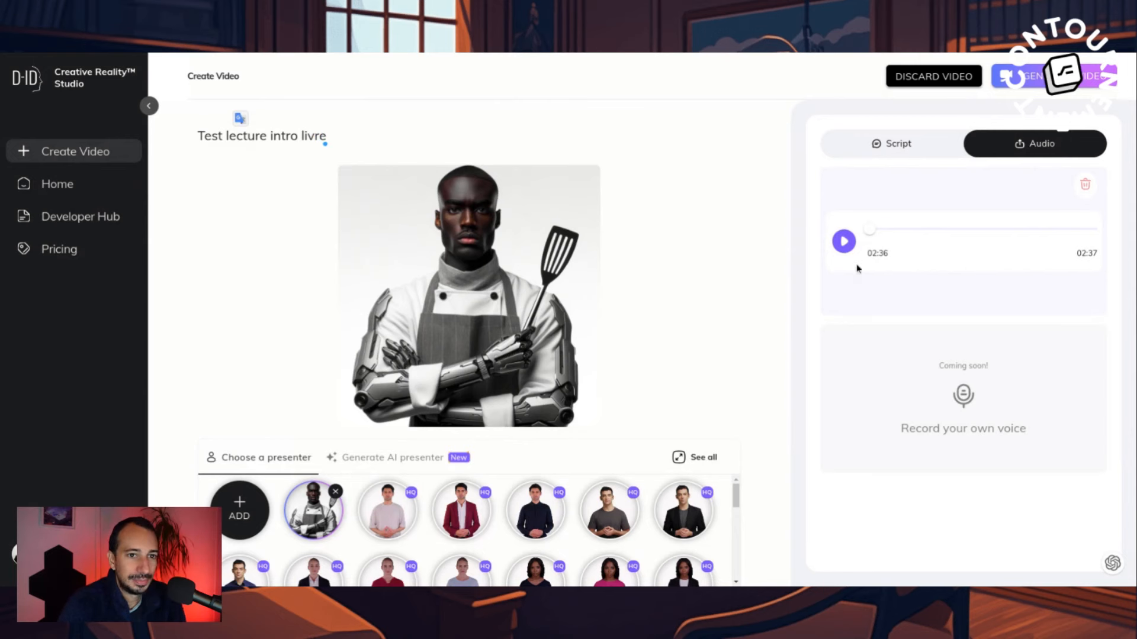
click(1027, 77)
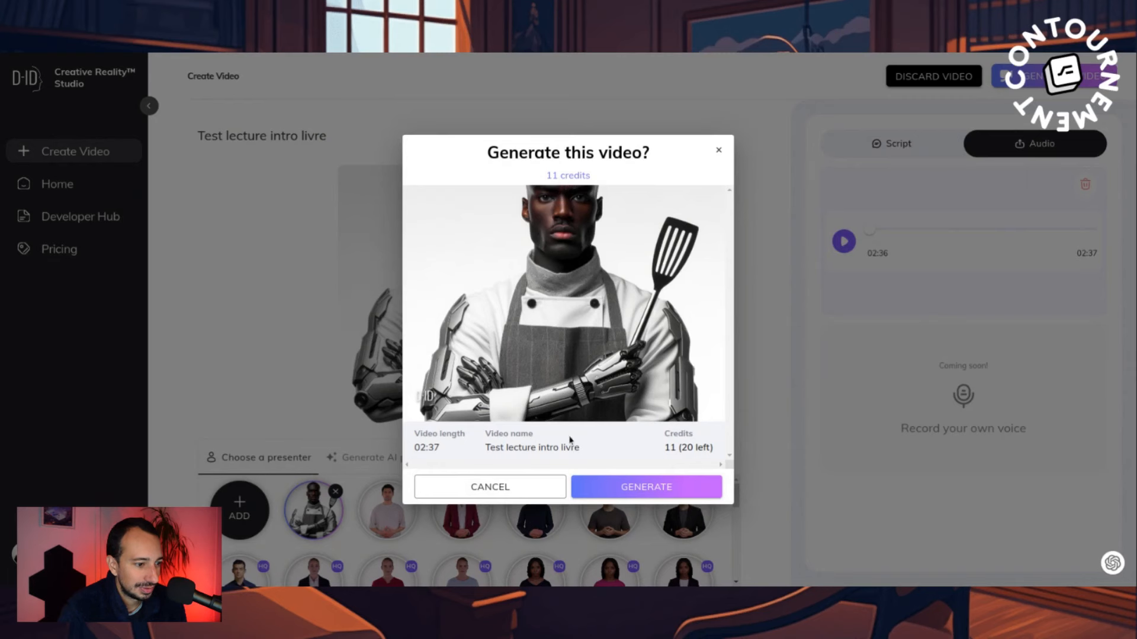
click(580, 489)
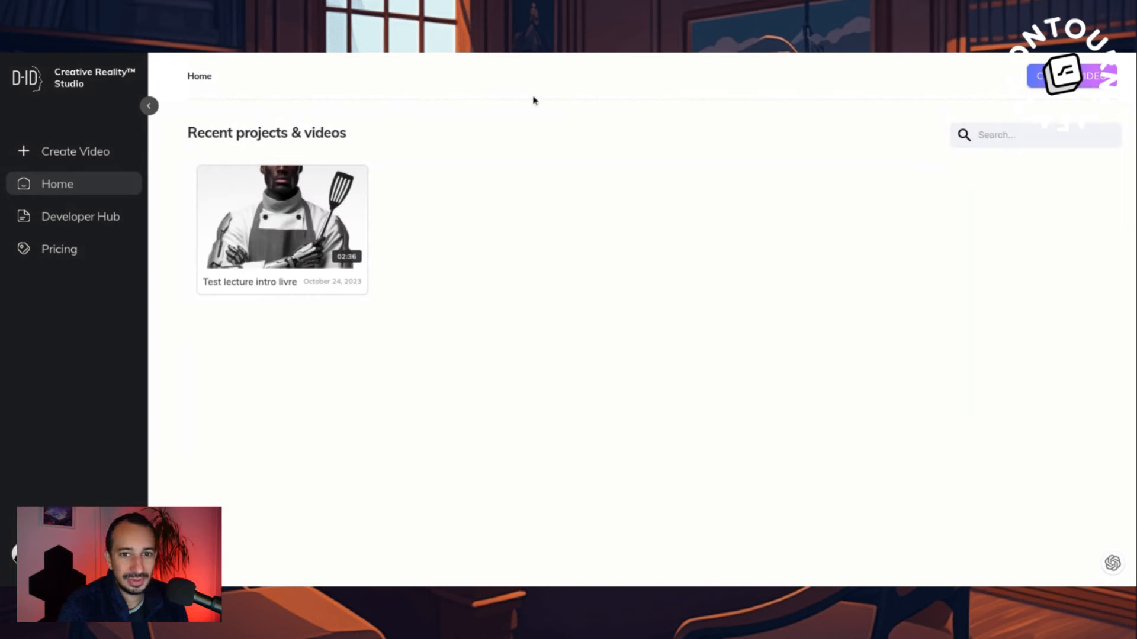
Step: Play the generated video "Test lecture intro livre", pausing at intervals to examine the cook's lip sync and voice, and close it
click(296, 231)
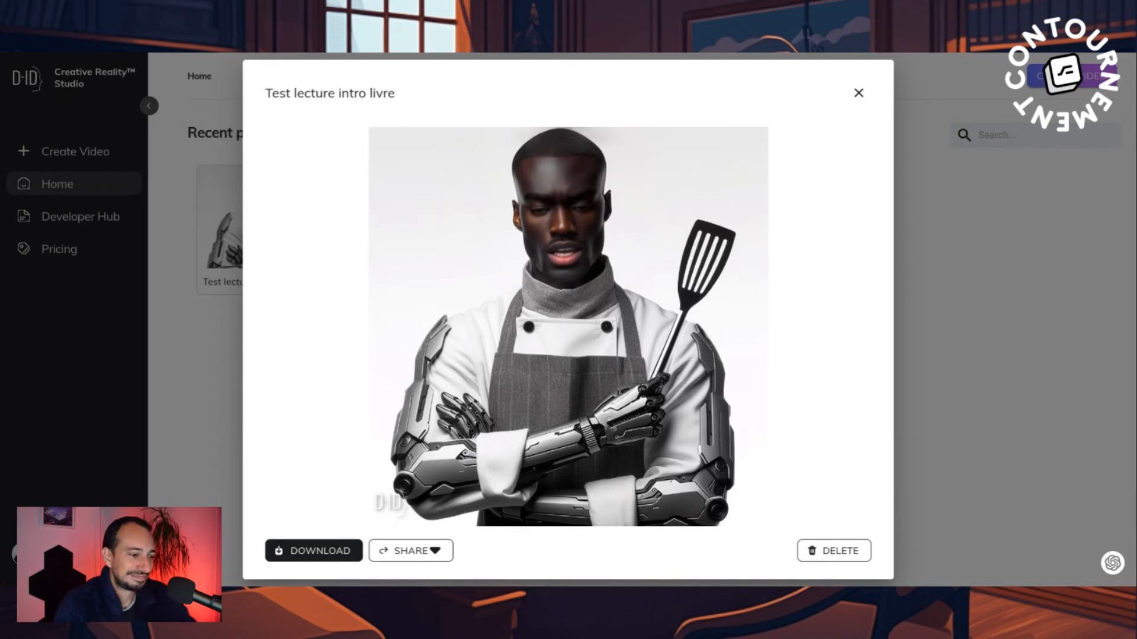
mouse_move(365, 519)
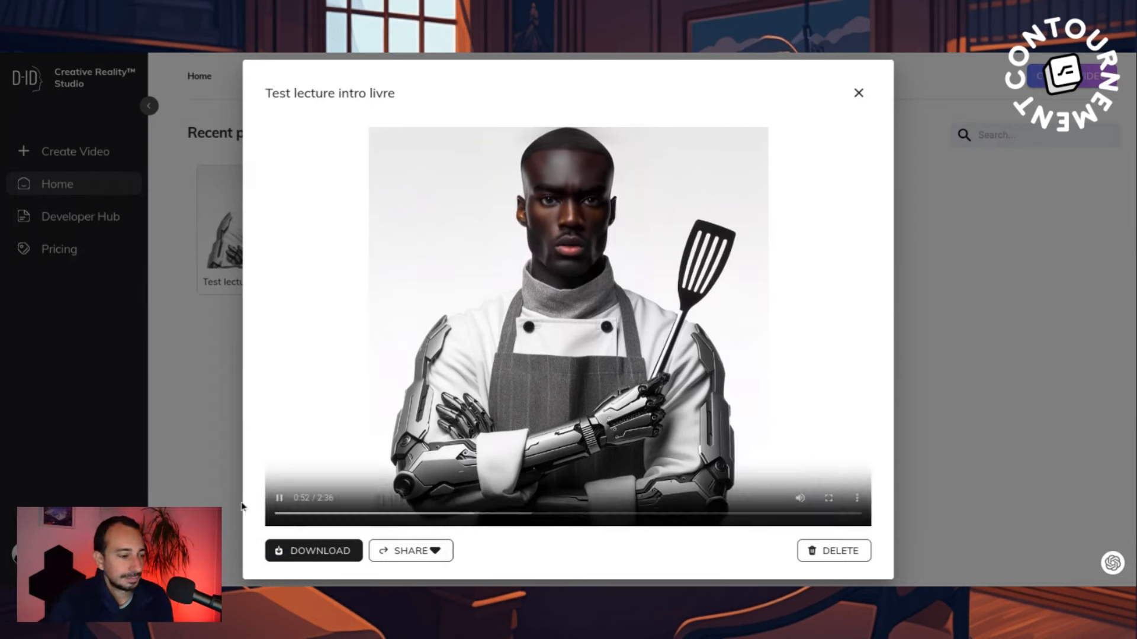
click(283, 501)
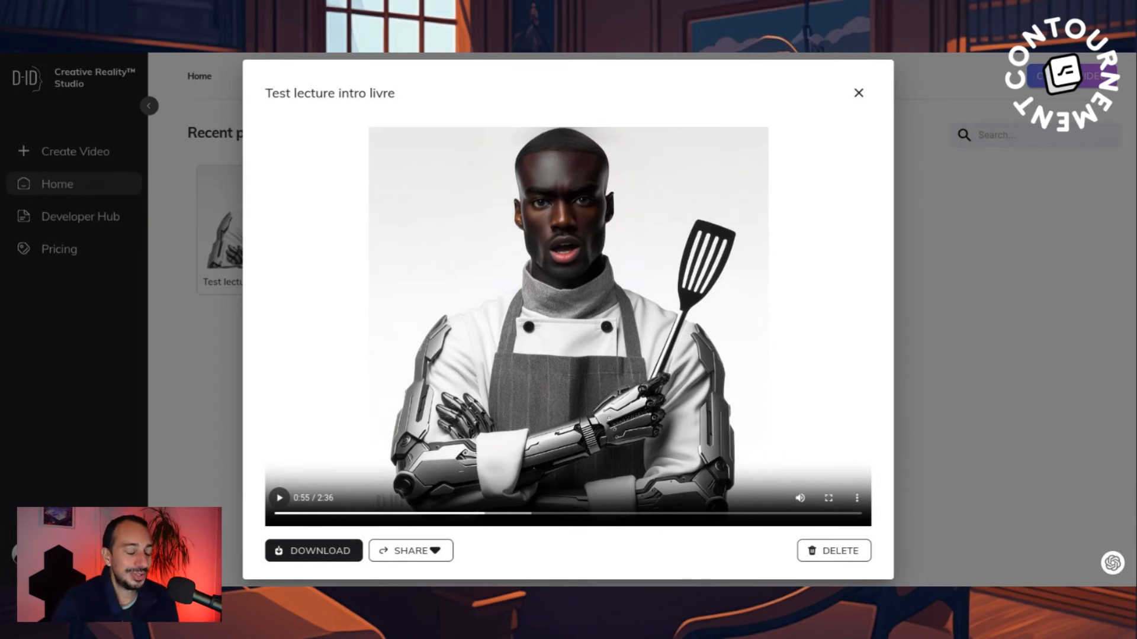
click(280, 499)
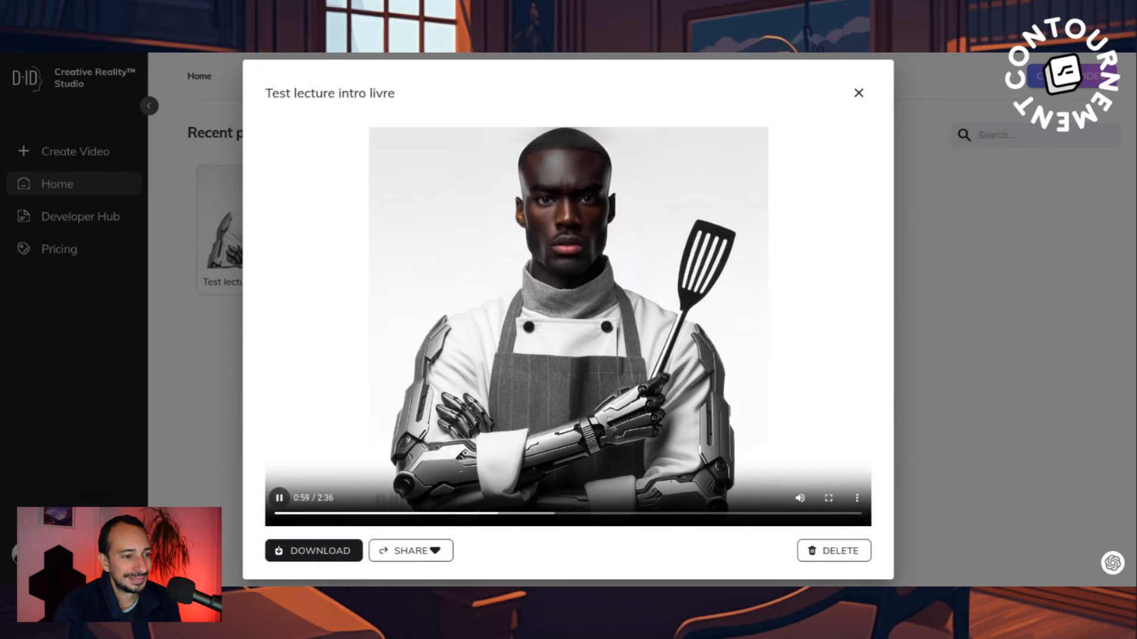
click(281, 499)
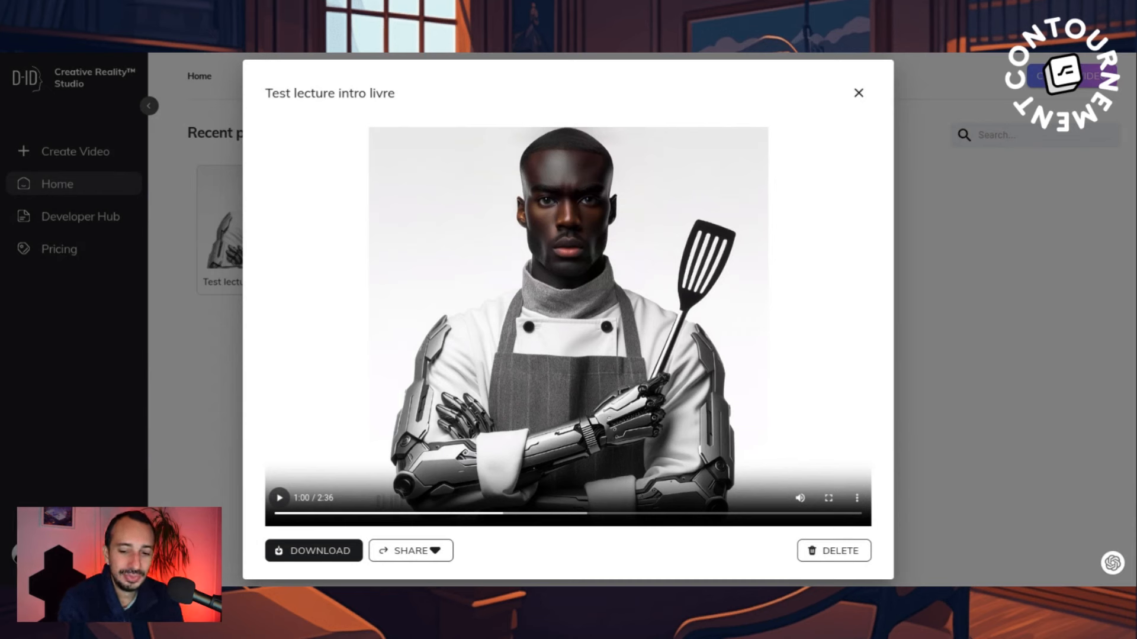
click(272, 501)
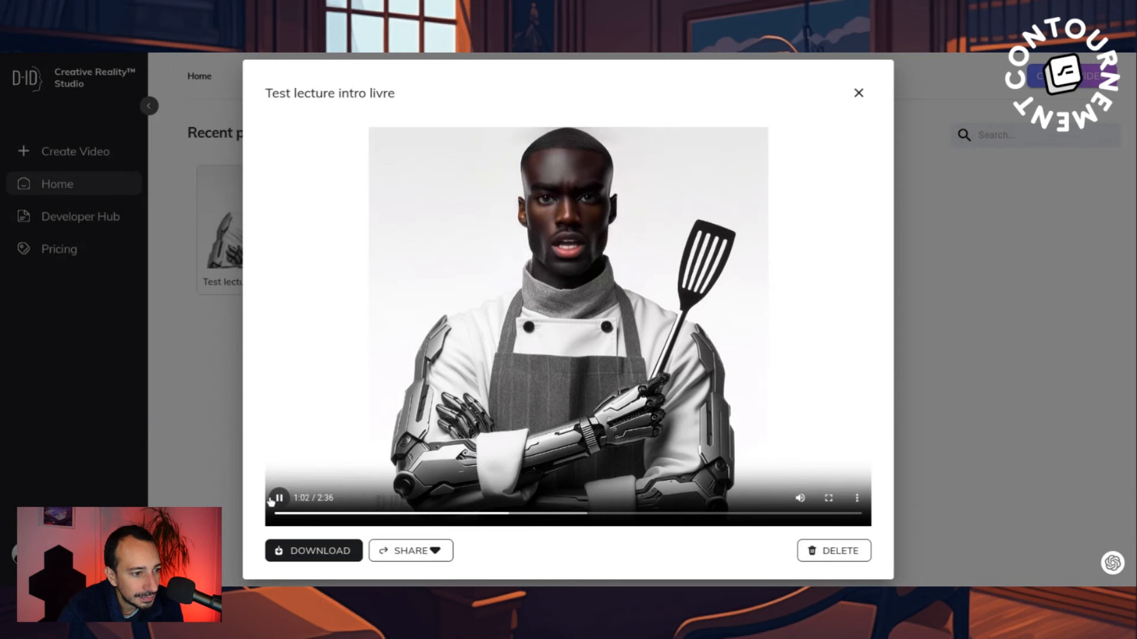
click(272, 500)
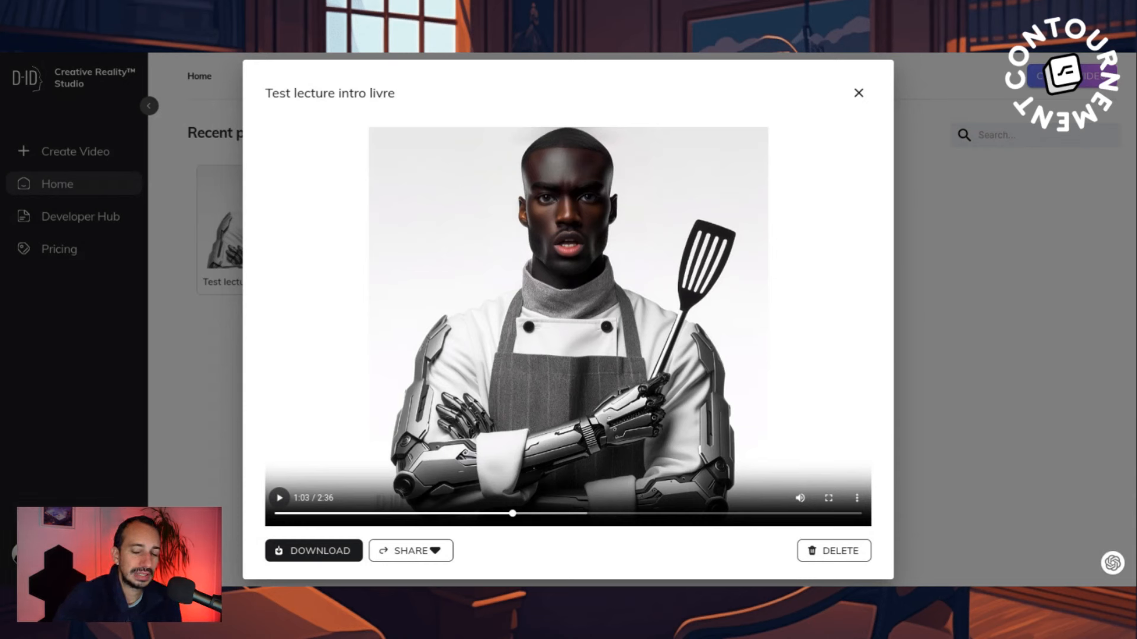
click(278, 499)
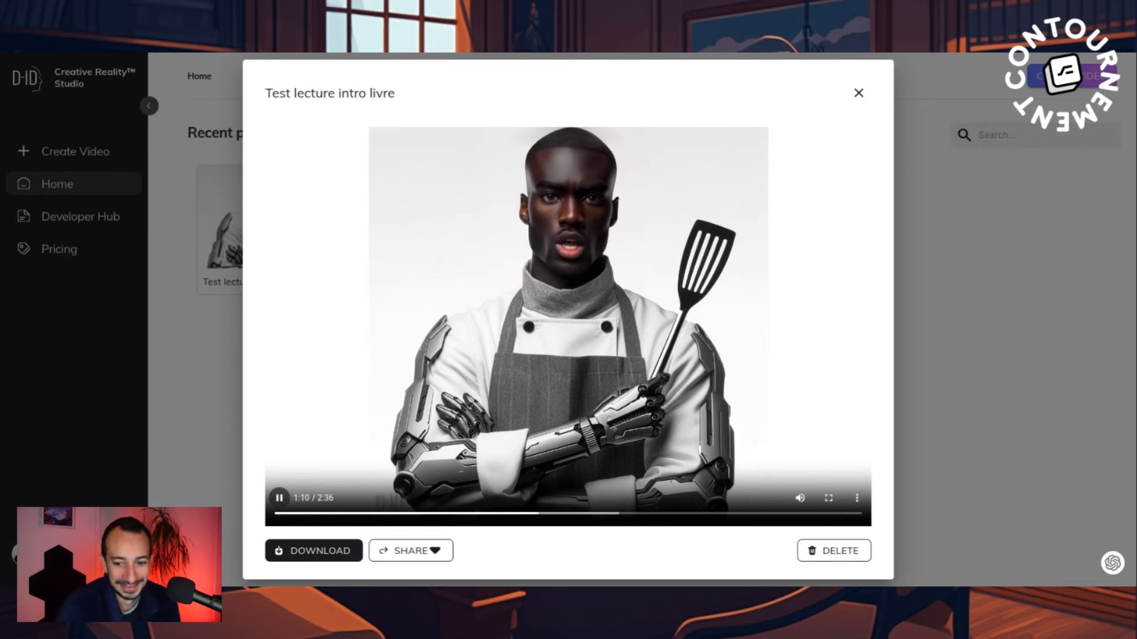
click(280, 498)
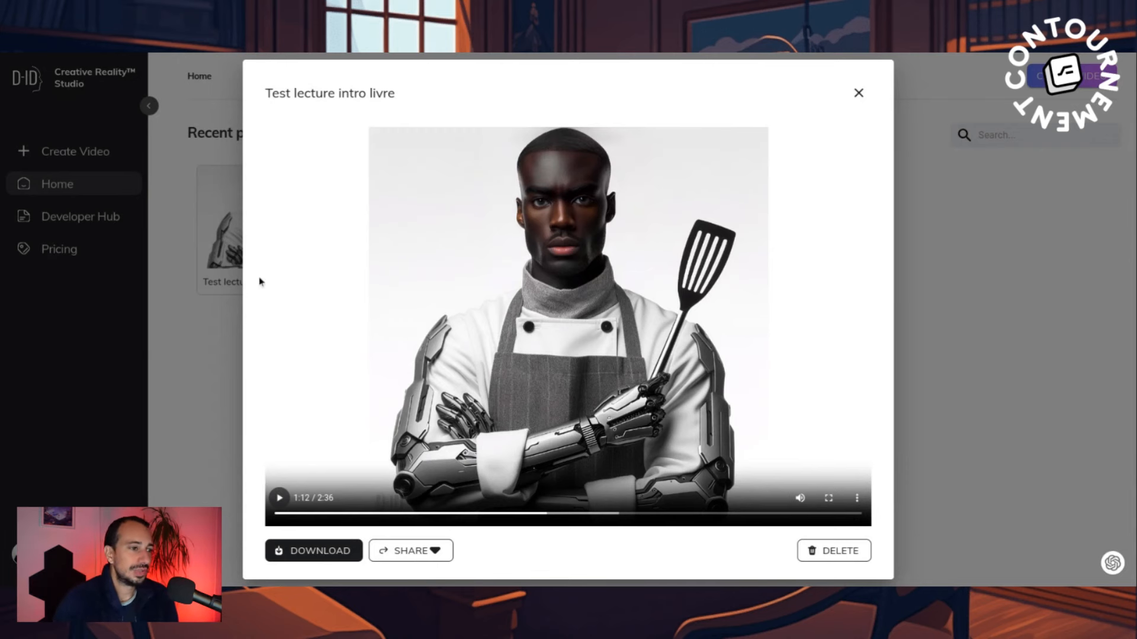
click(857, 92)
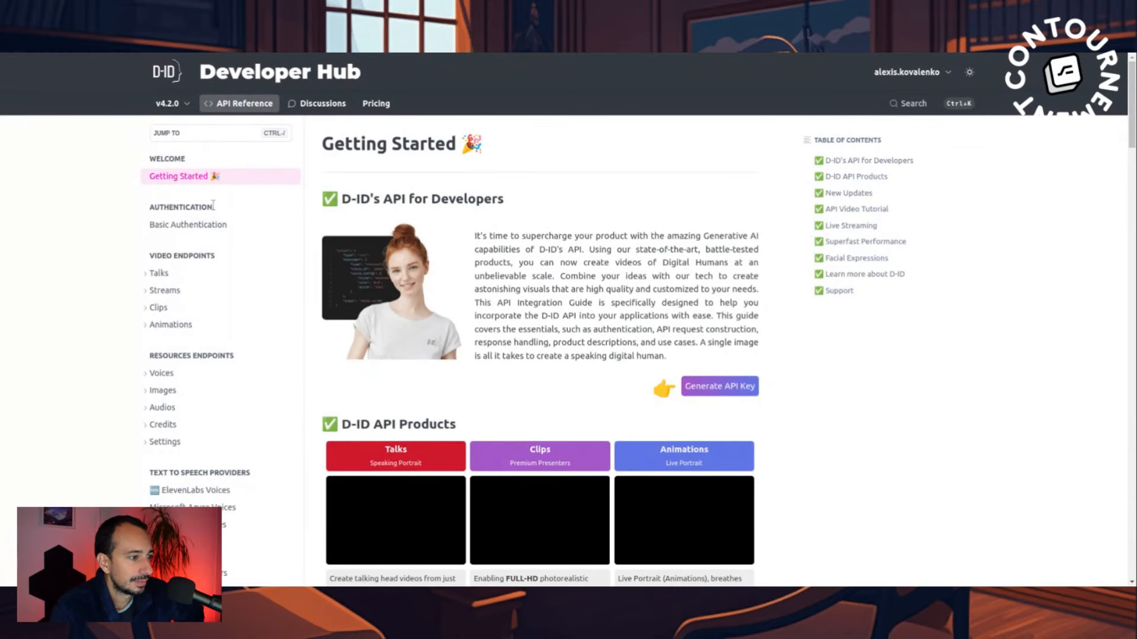
Step: Examine the Talks overview in the D-ID Developer Hub API reference, including its inputs, output and default call example
scroll(213, 205, down, 2)
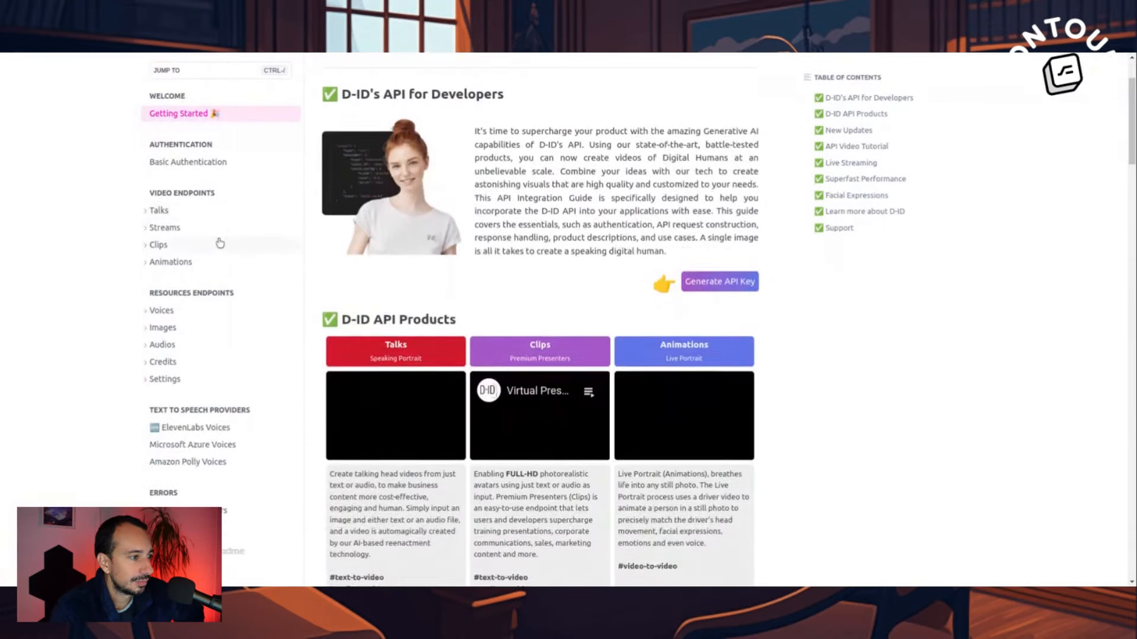
click(167, 217)
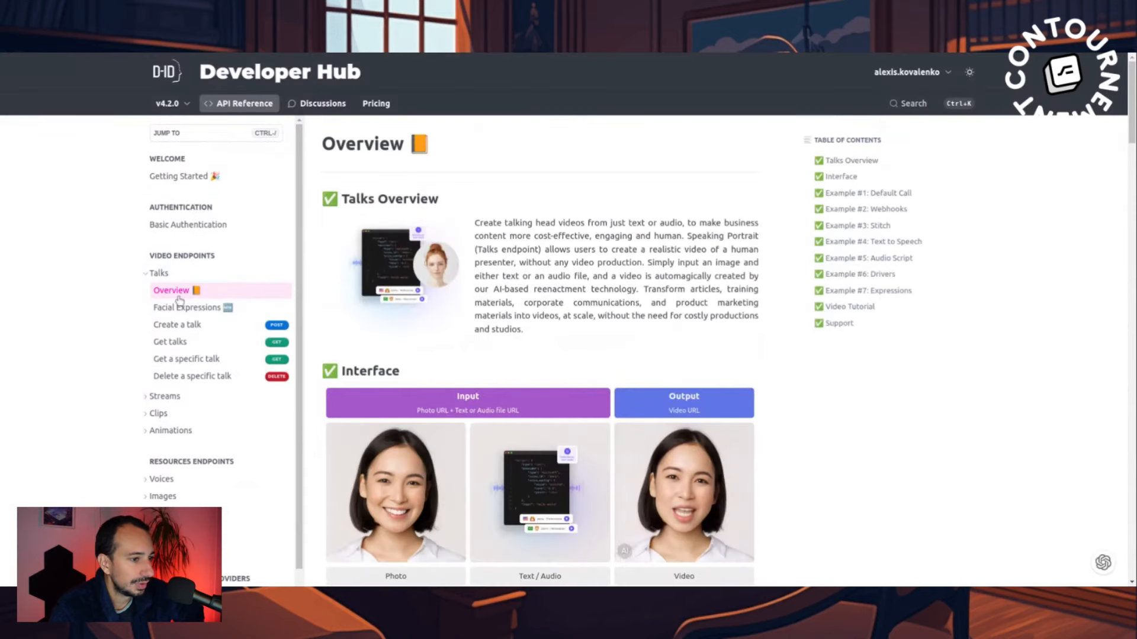
scroll(179, 300, down, 3)
scroll(419, 131, down, 5)
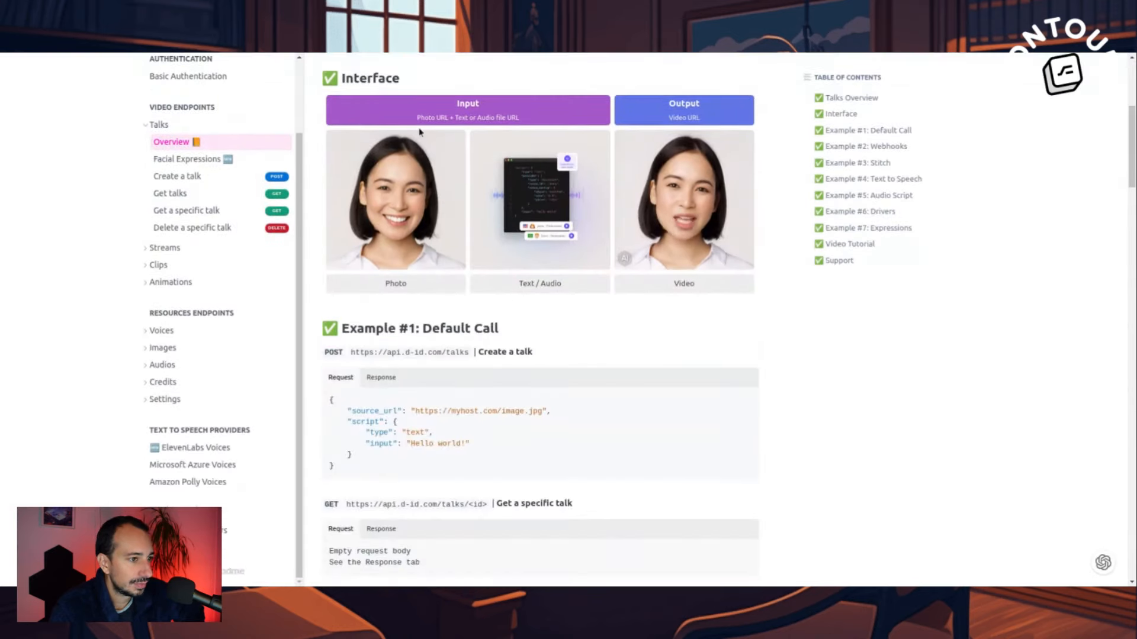